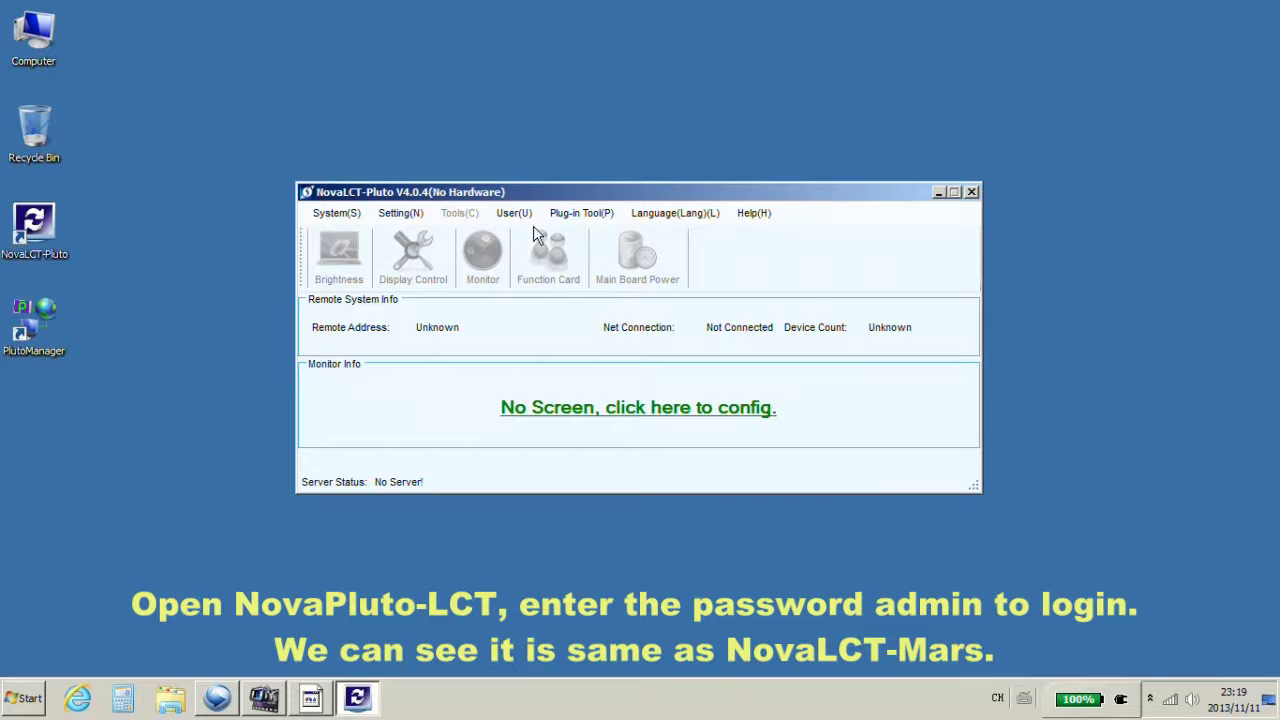
Step: Log in to the advanced user mode by entering the login password
click(595, 244)
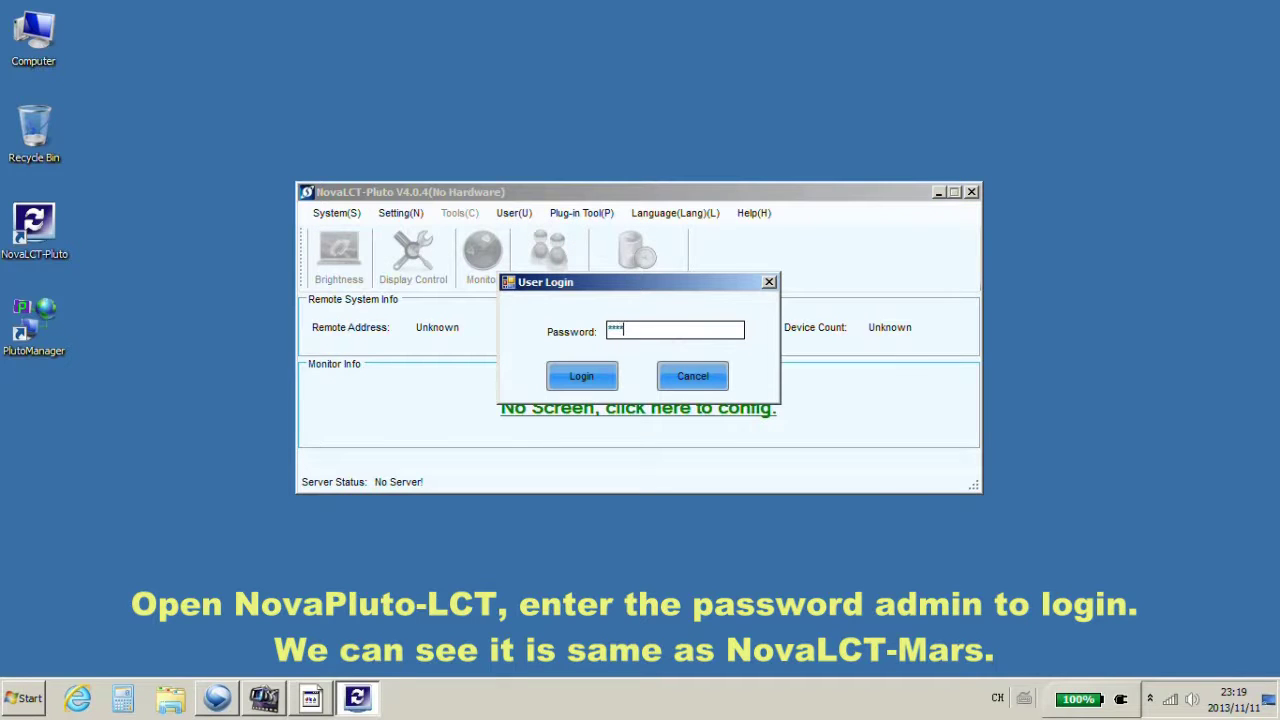
click(571, 386)
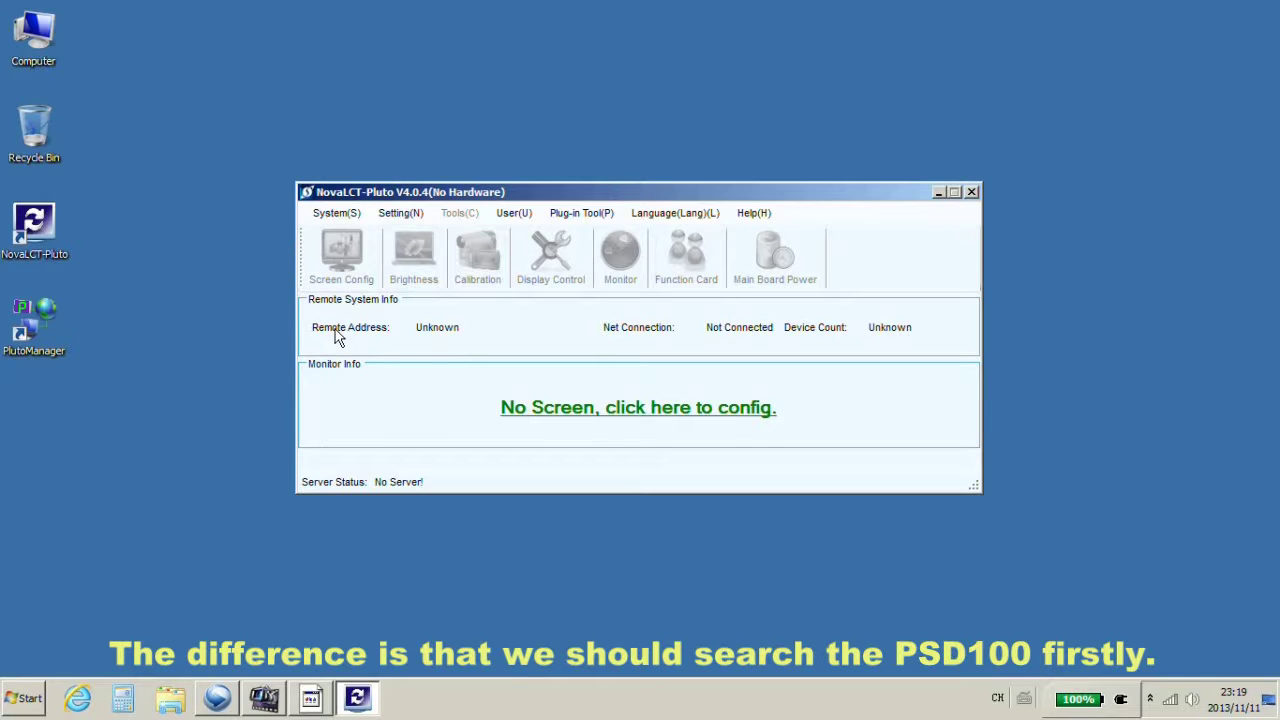
Step: Search the network for all Pluto sites and close the search window
click(338, 210)
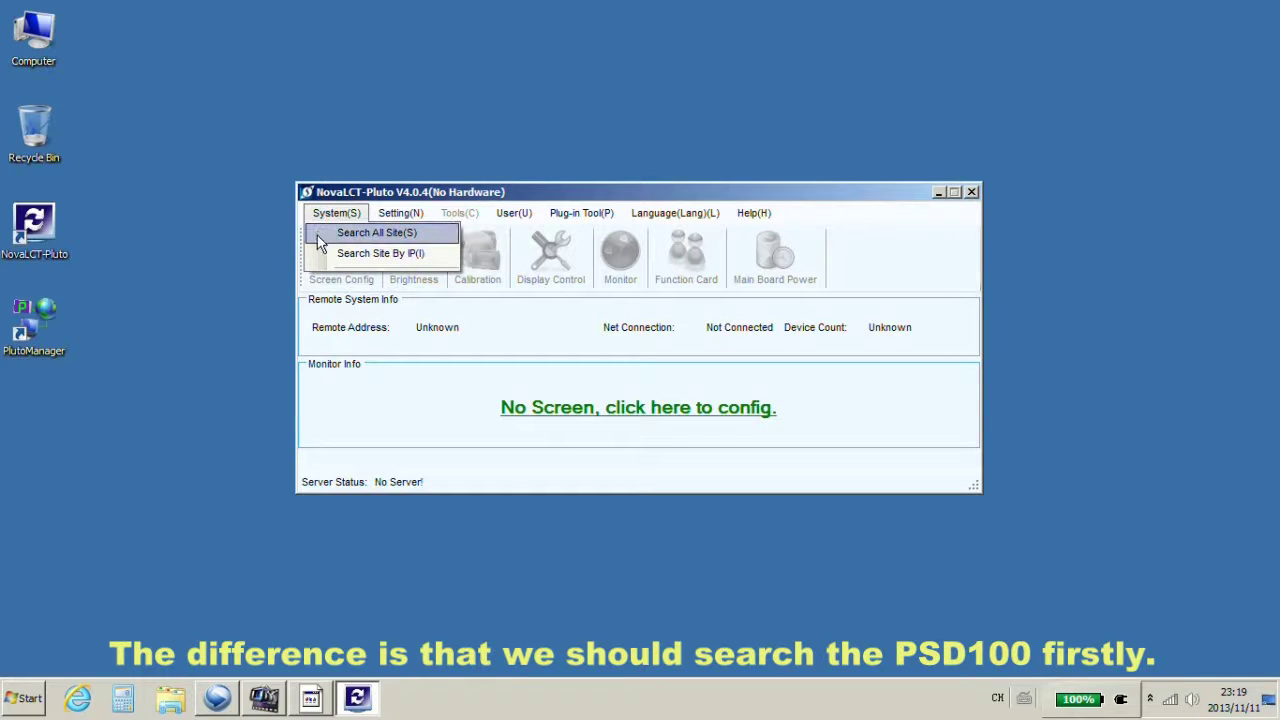
click(318, 237)
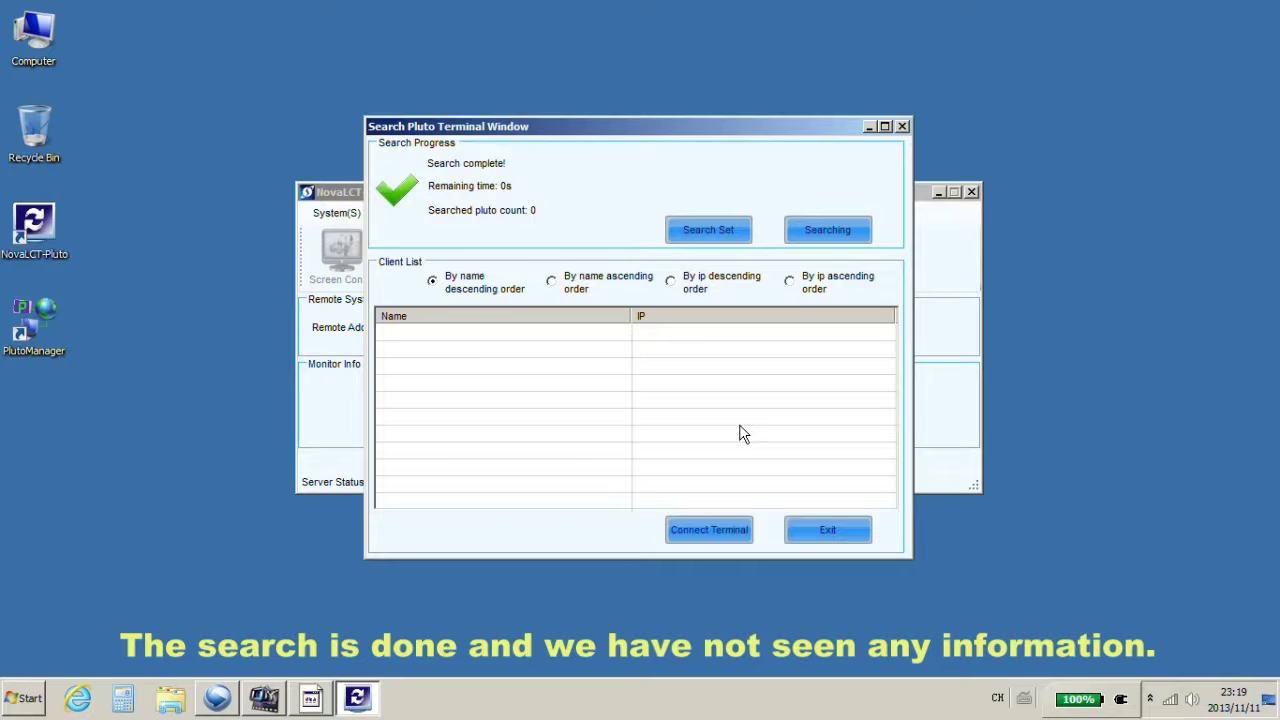
click(902, 126)
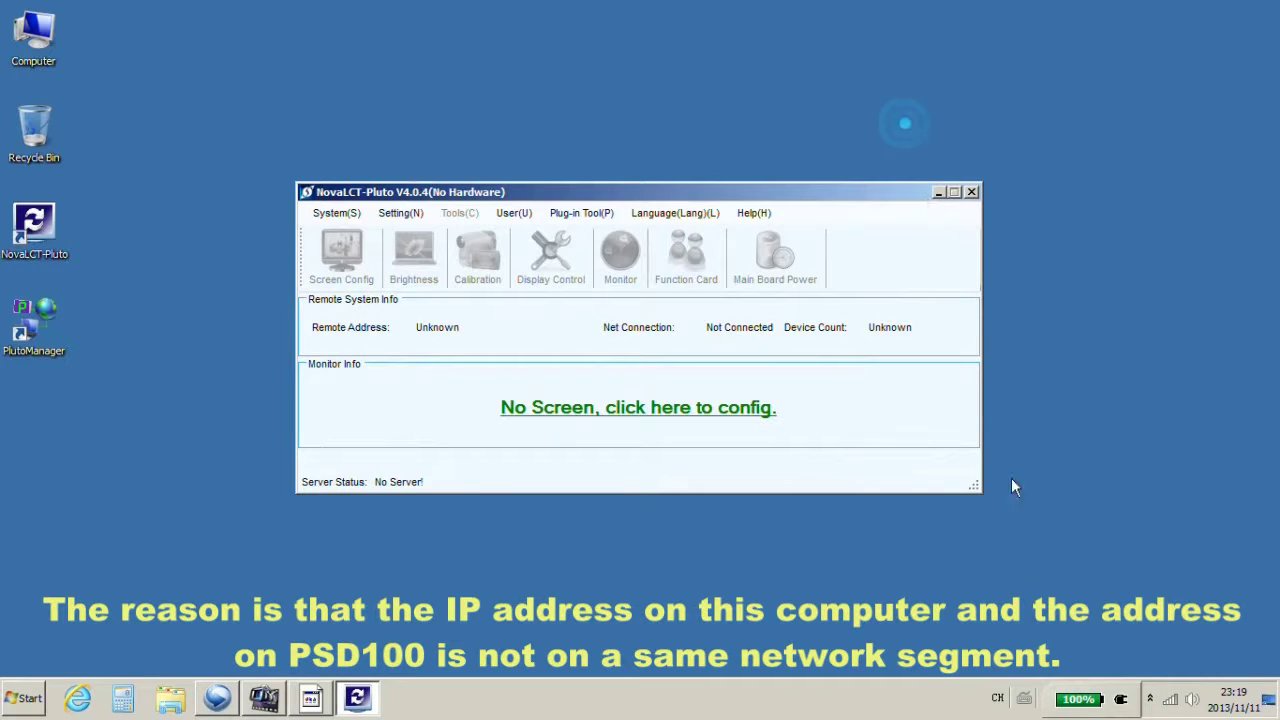
Step: Open the computer's network connections and check the IPv4 address in the details of the wired local connection (本地连接)
right_click(1173, 702)
click(1160, 683)
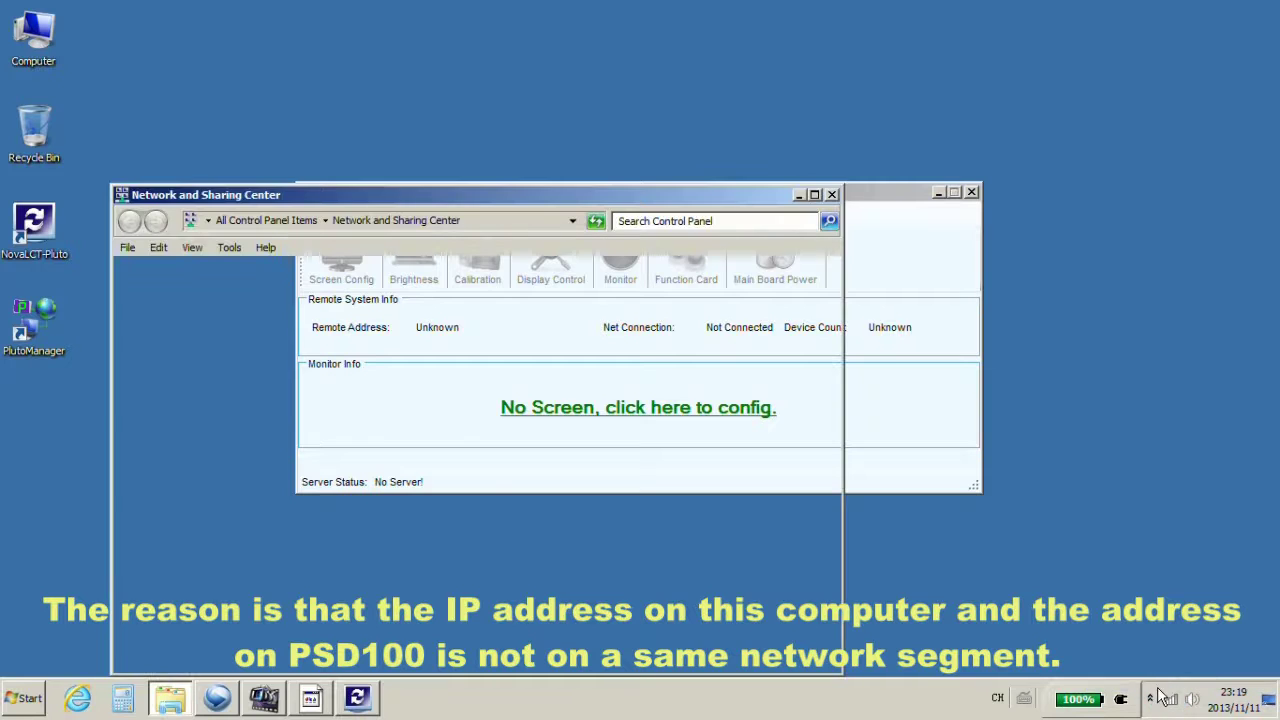
click(245, 328)
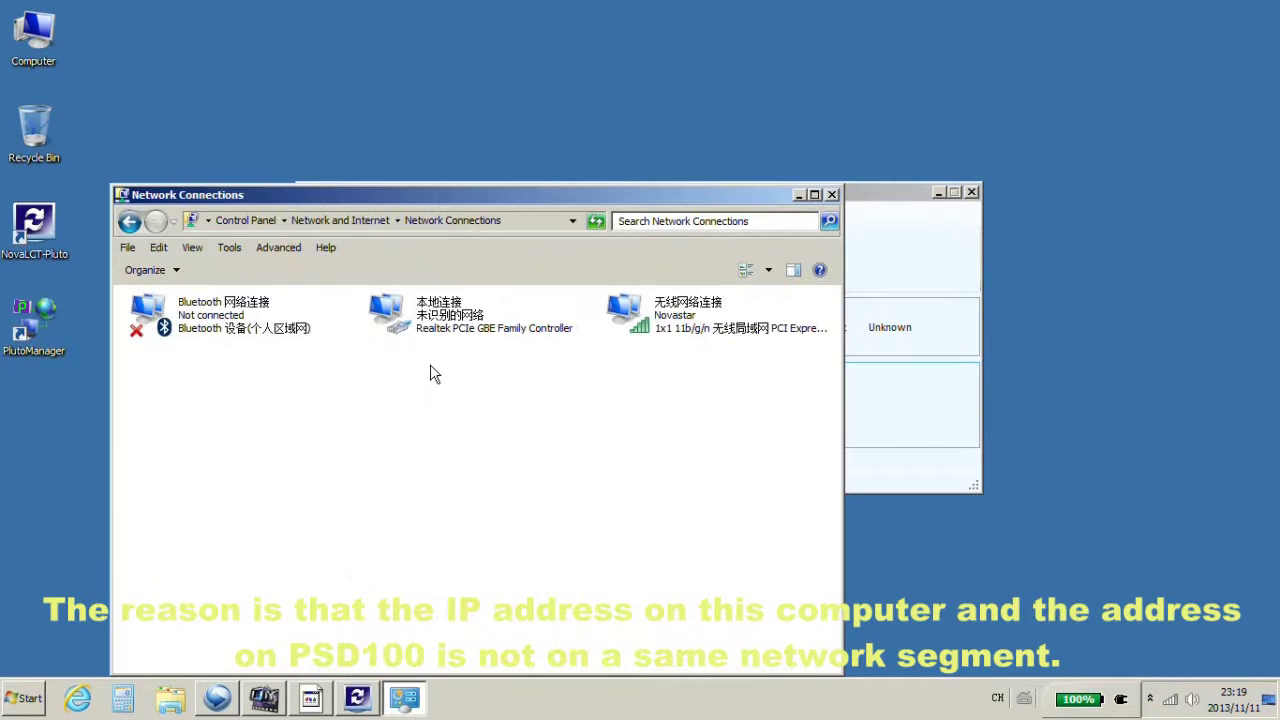
right_click(470, 314)
click(510, 338)
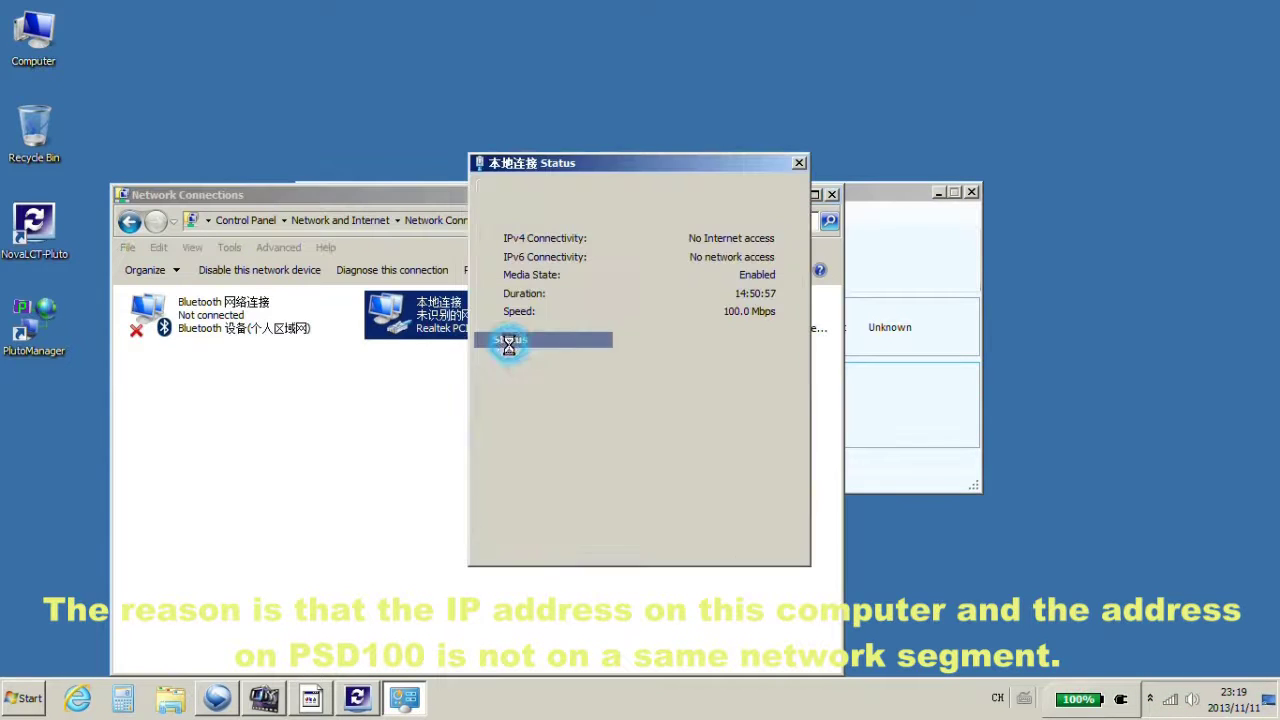
click(536, 336)
click(535, 310)
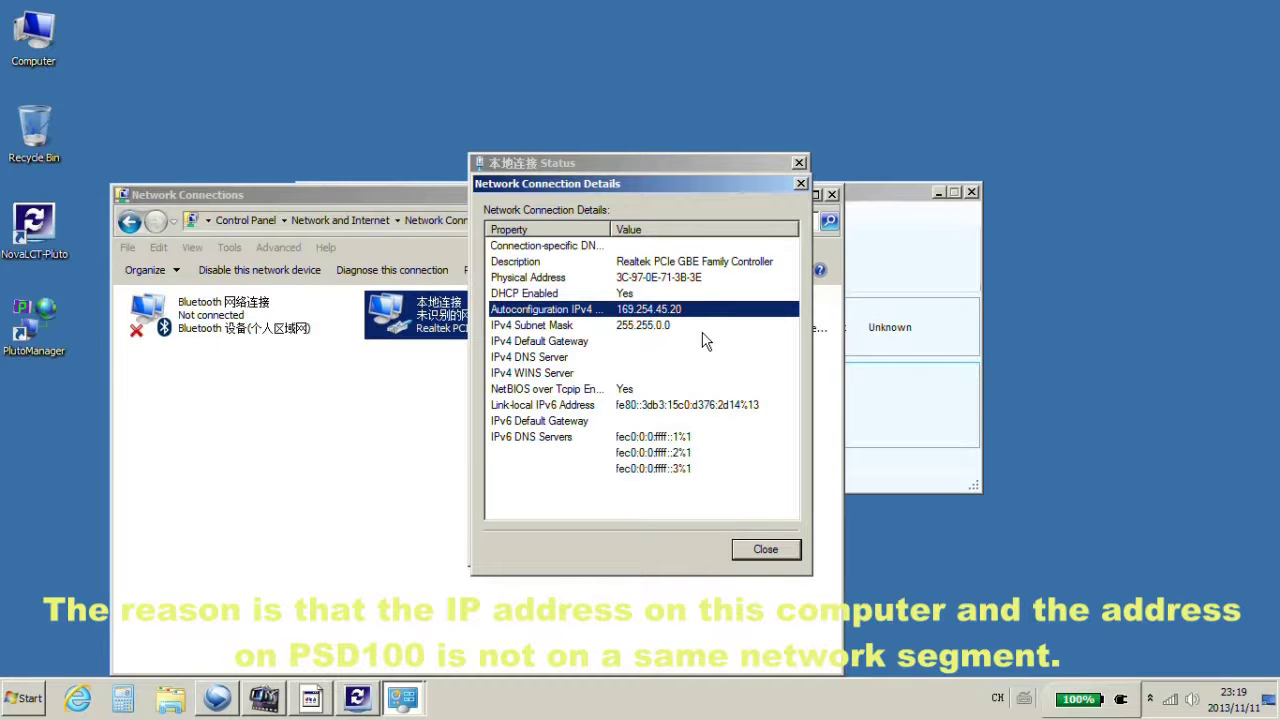
Step: Ping 192.168.0.220 to test communication with the PSD100, and close the ping, connection details and status windows
key(super+r)
click(228, 556)
click(175, 641)
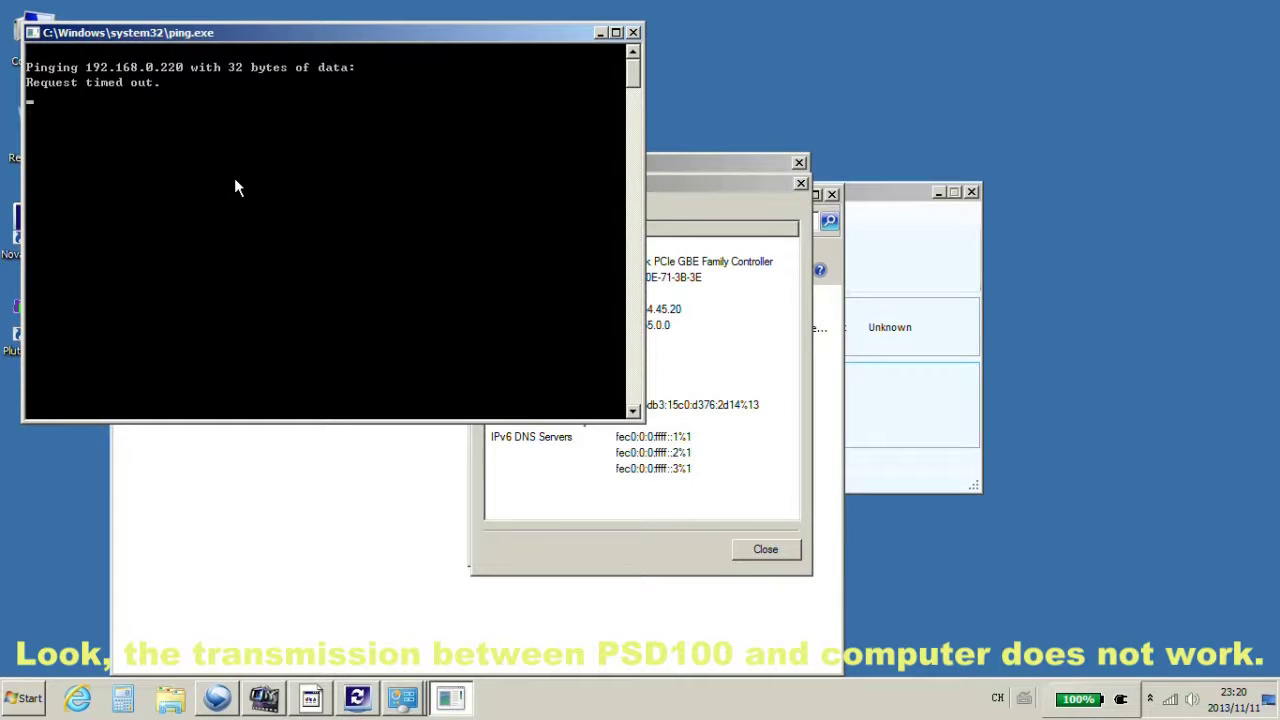
click(633, 34)
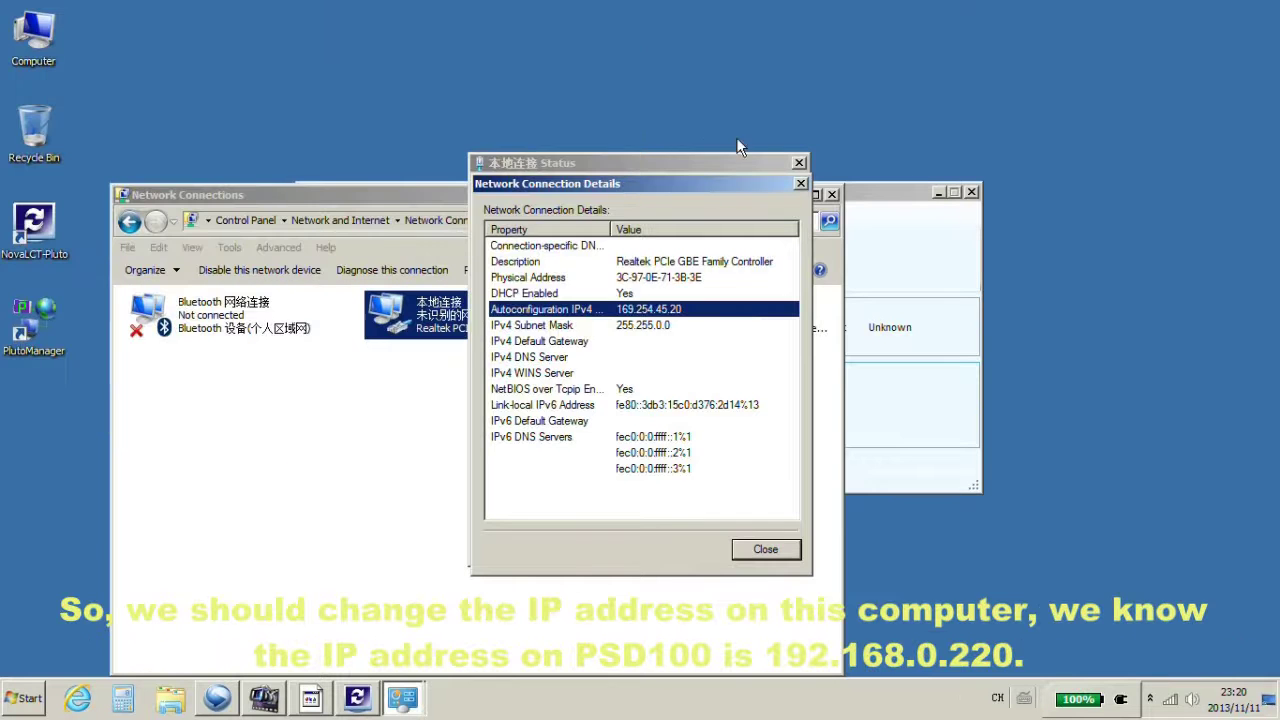
click(800, 185)
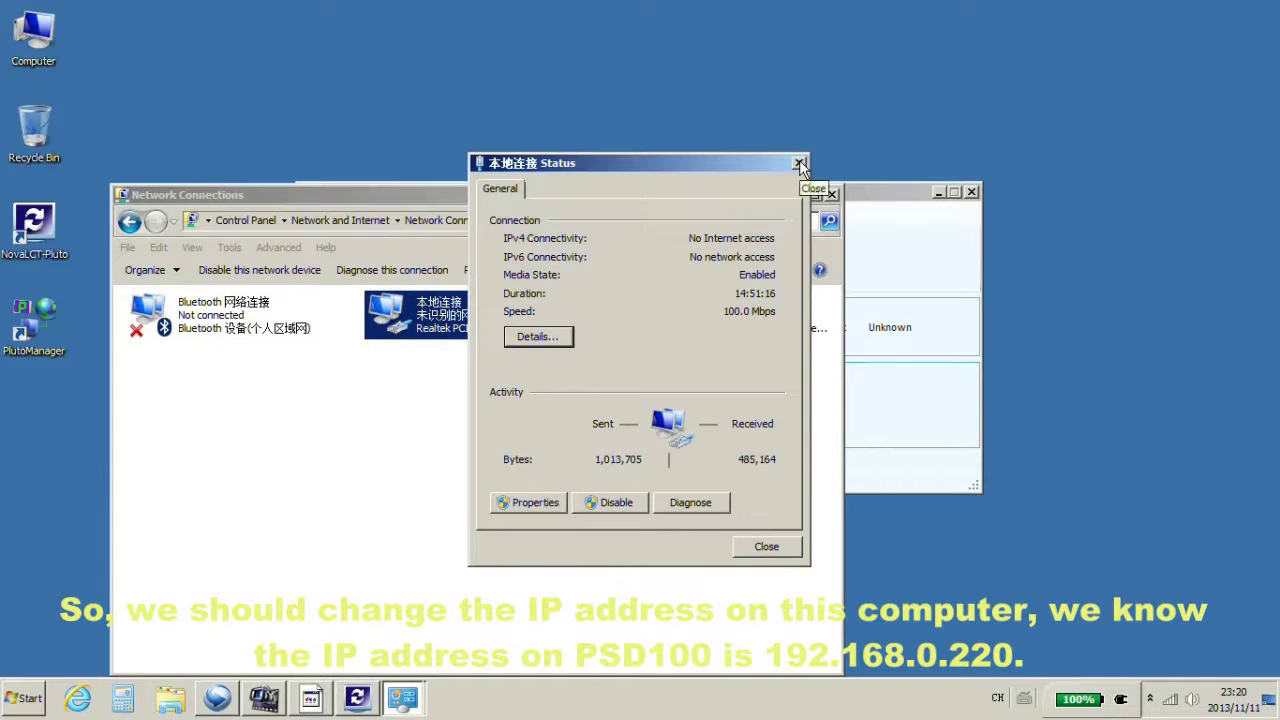
click(799, 163)
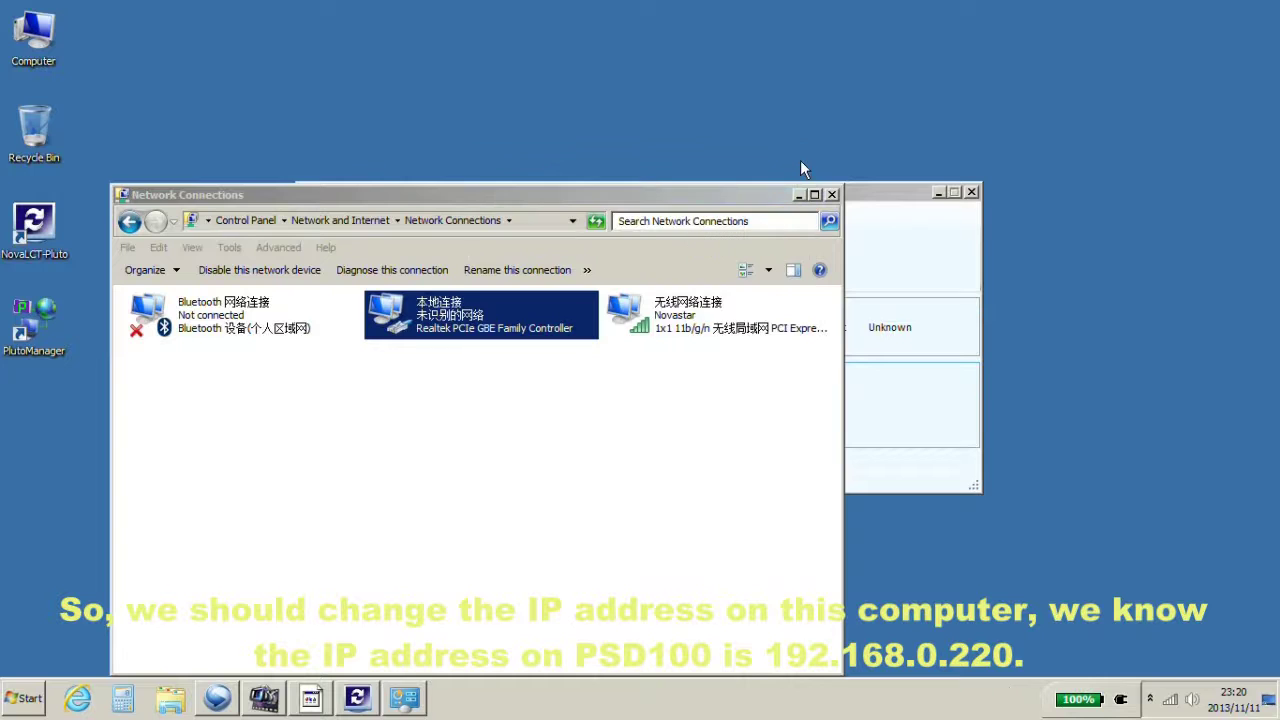
Step: Give the wired local connection the static IPv4 address 192.168.0.1 with subnet mask 255.255.255.0, and minimize Network Connections
right_click(488, 320)
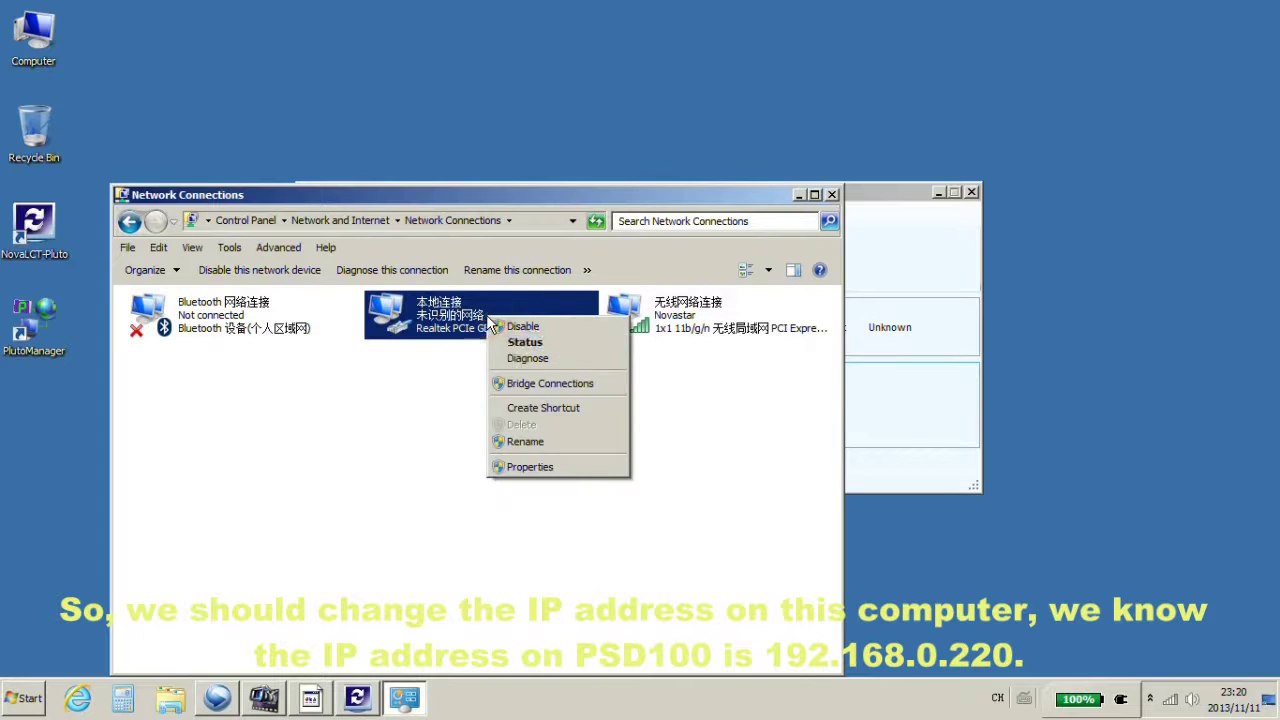
click(529, 467)
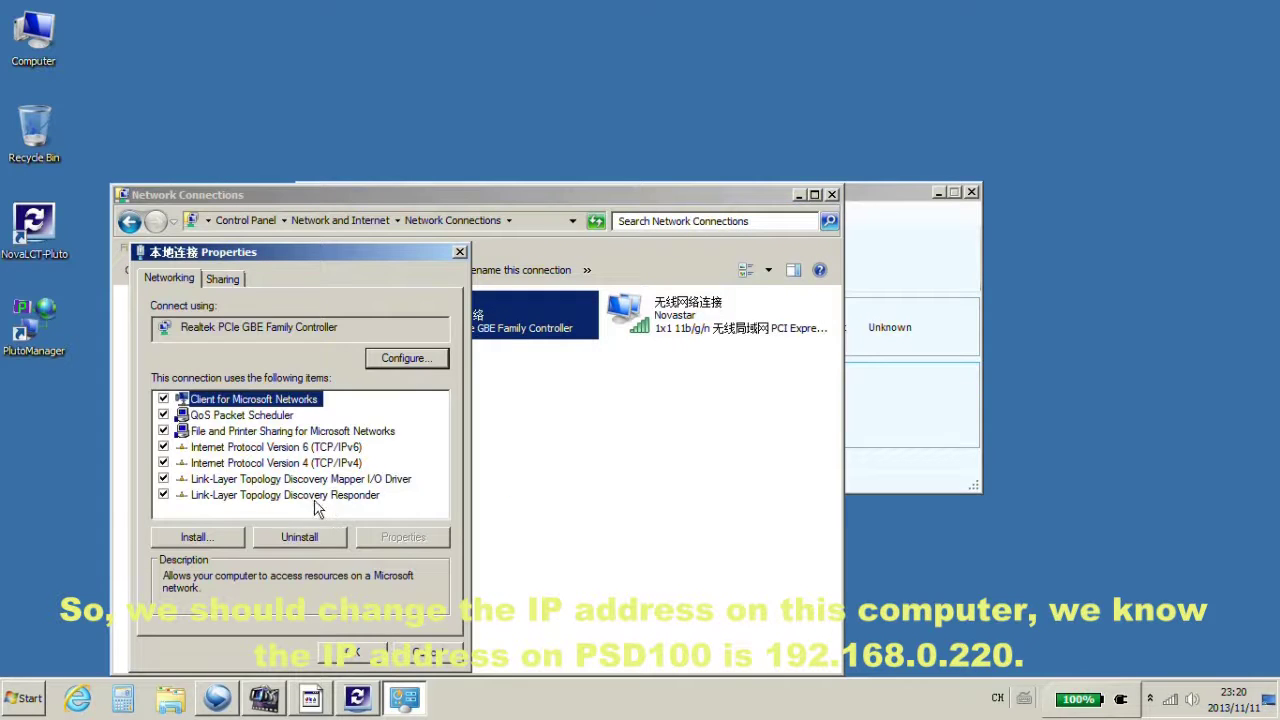
click(299, 463)
double_click(300, 465)
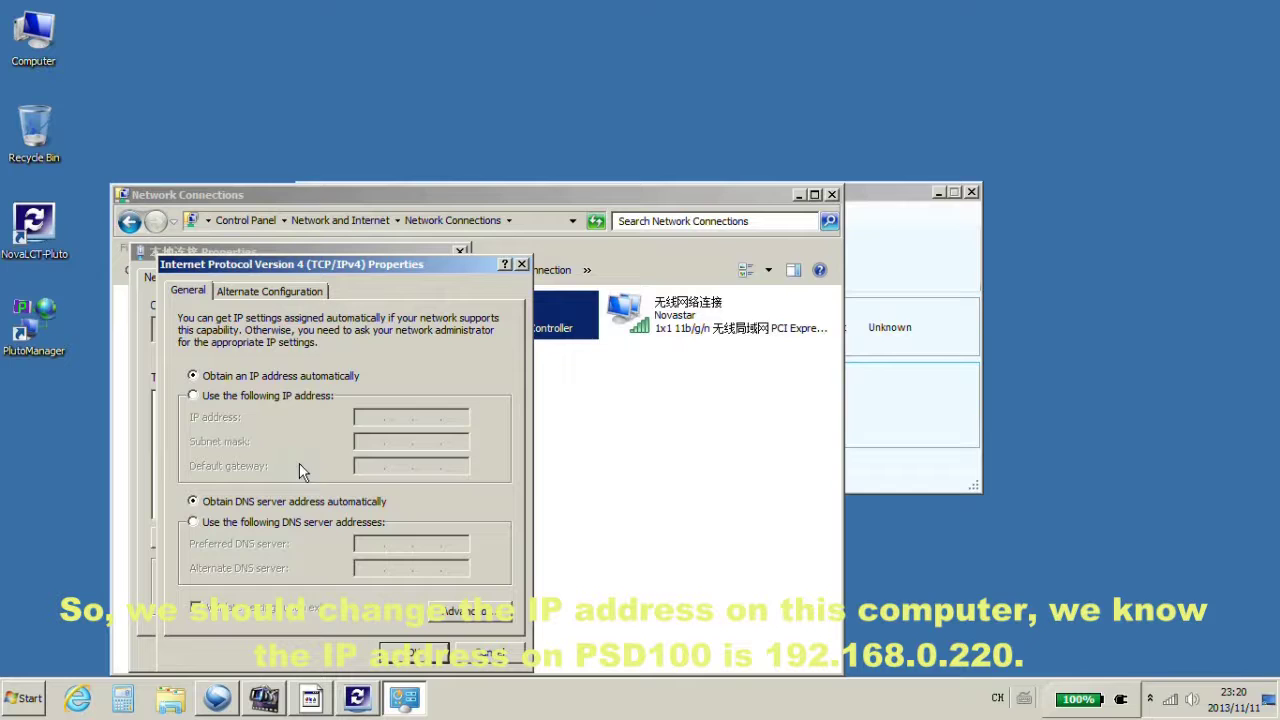
click(207, 396)
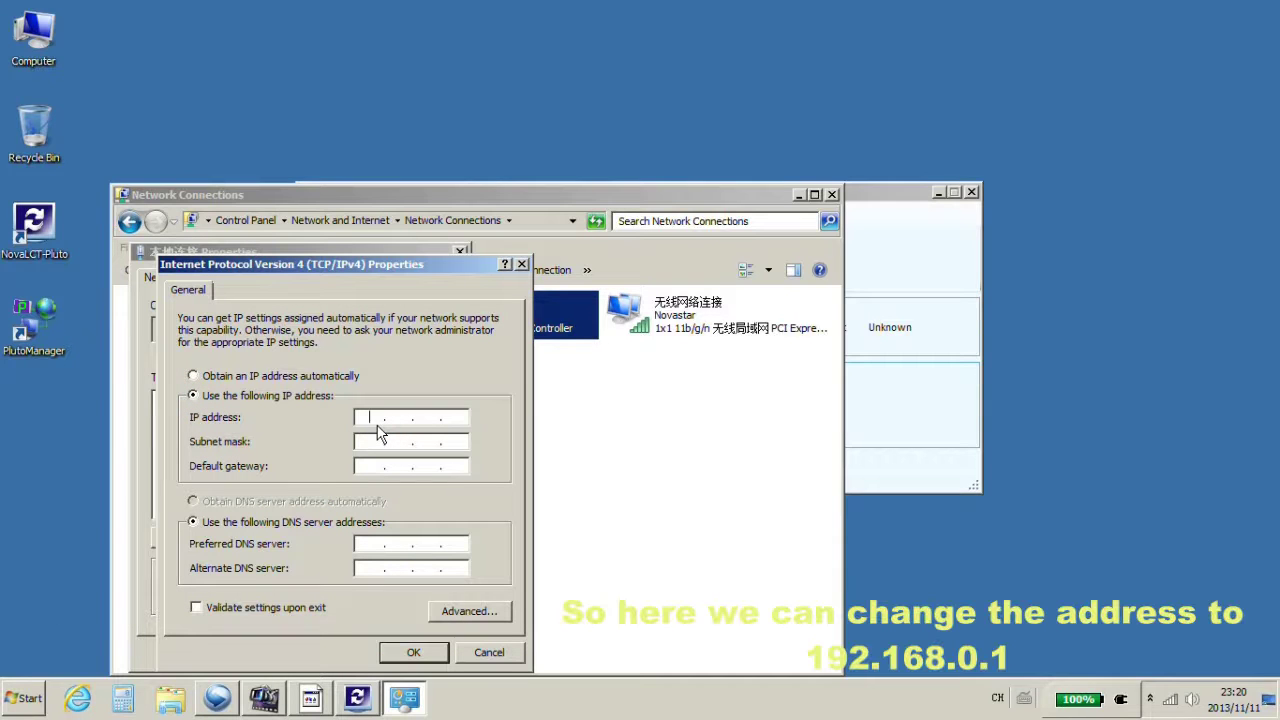
text(192 . 168 . 0 . 1)
click(379, 441)
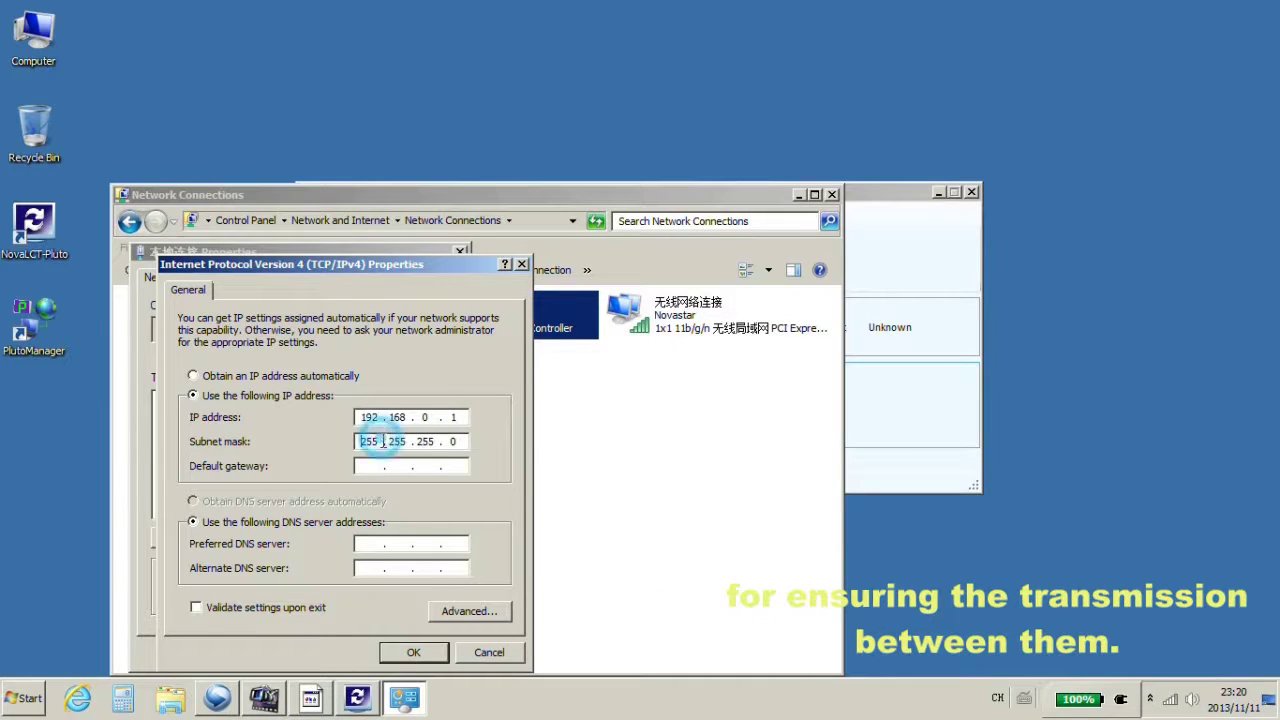
click(415, 653)
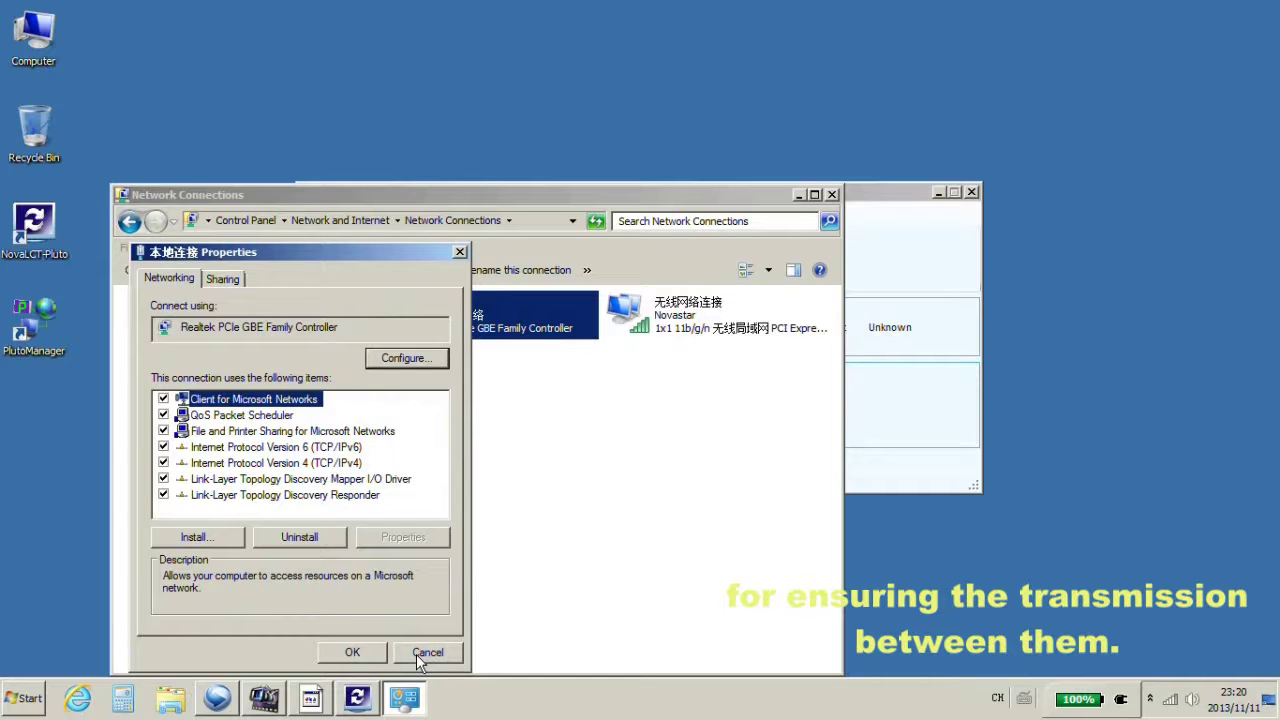
click(345, 652)
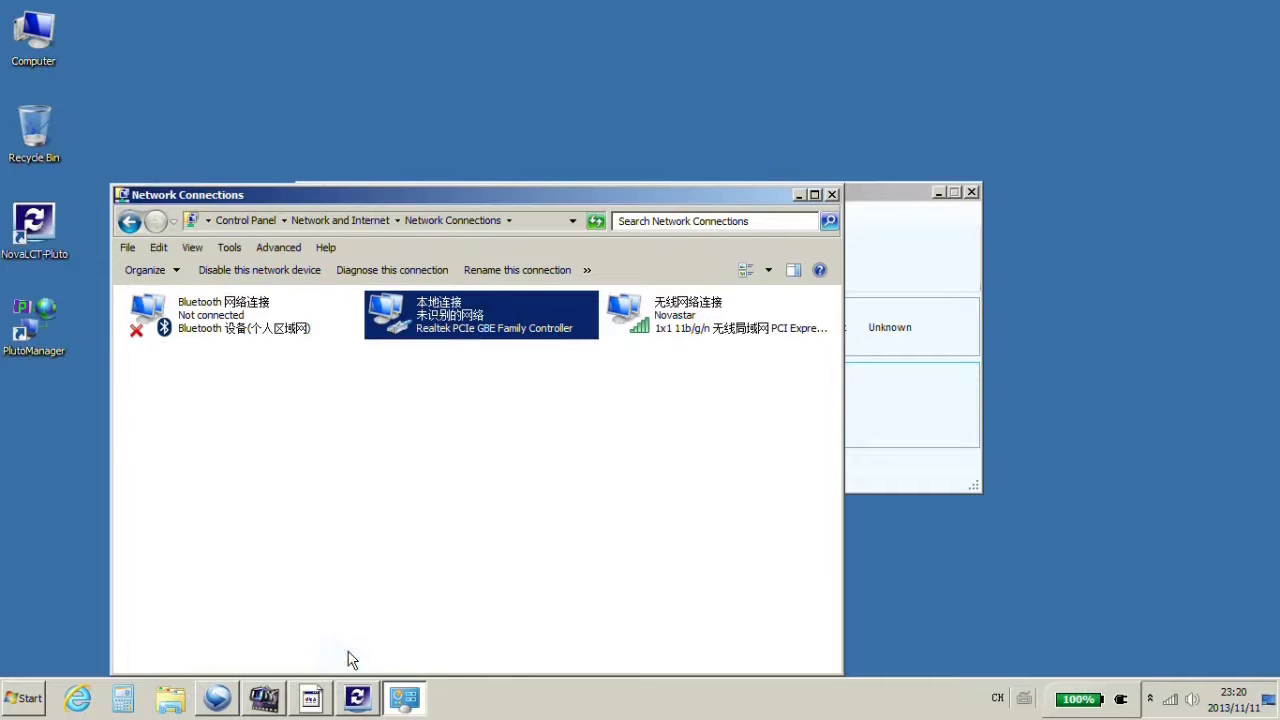
click(799, 194)
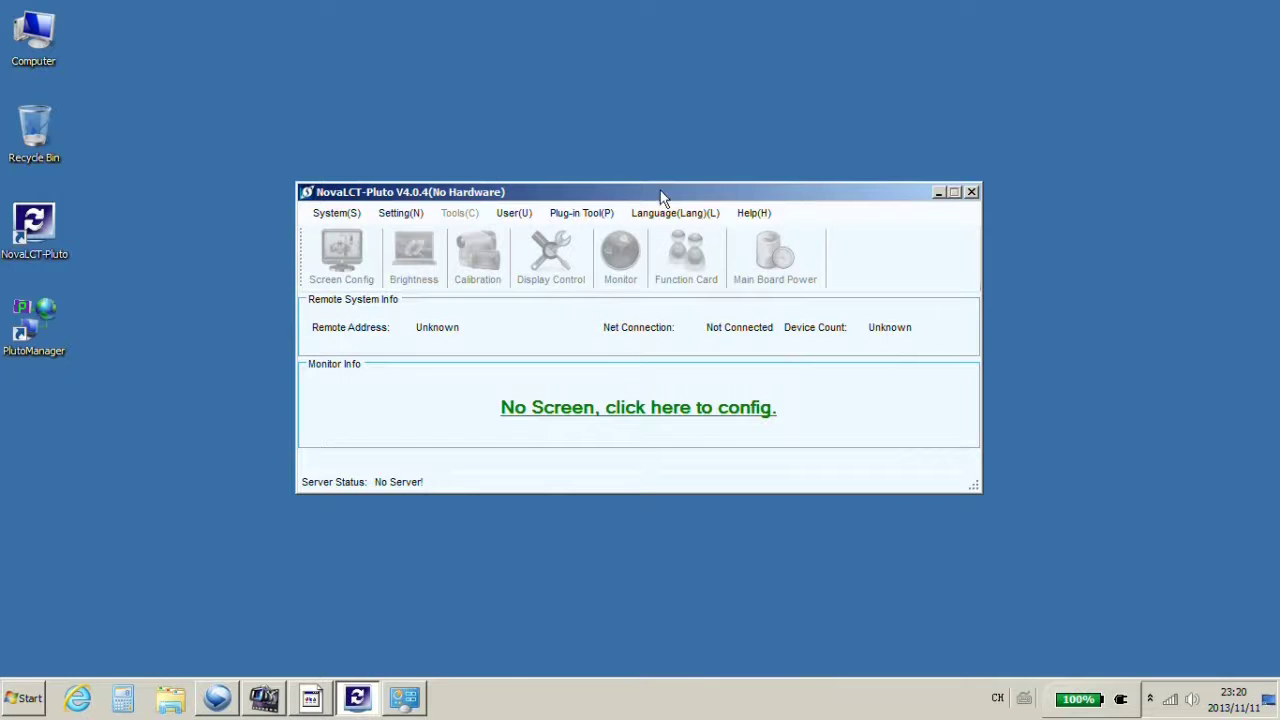
Step: Repeat the search for all Pluto sites in NovaLCT-Pluto and close the search window
click(336, 213)
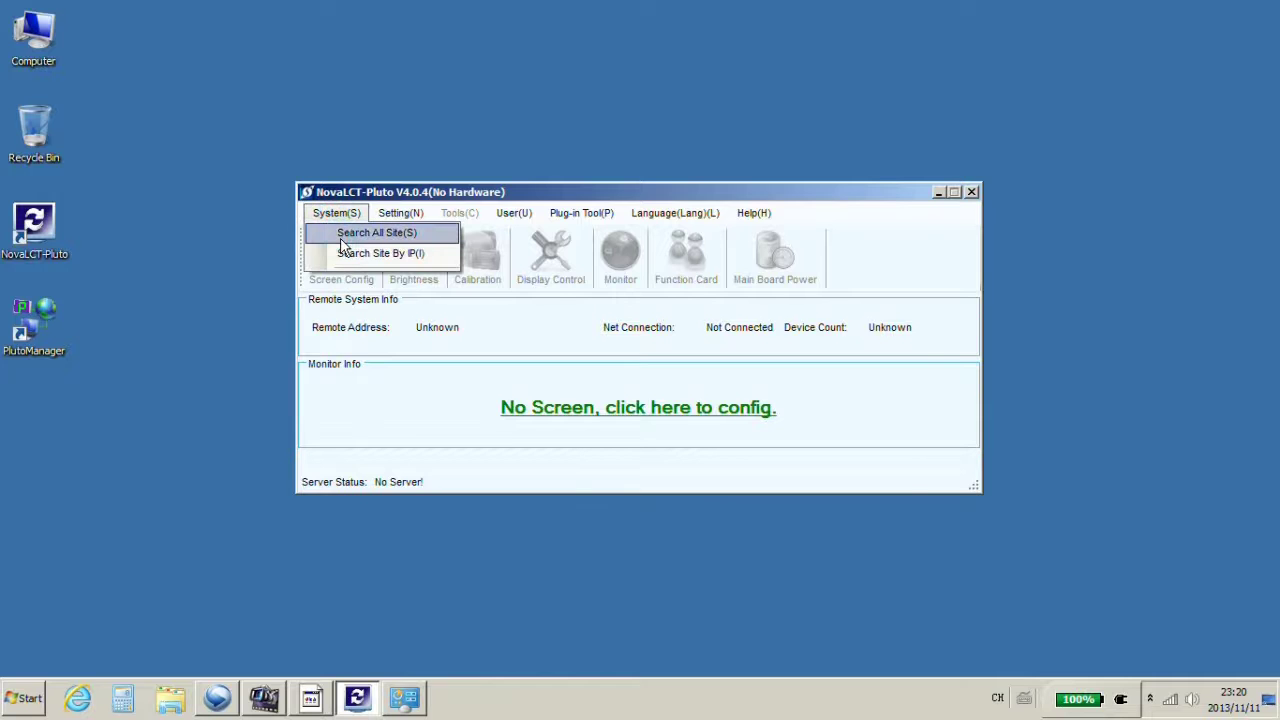
click(341, 236)
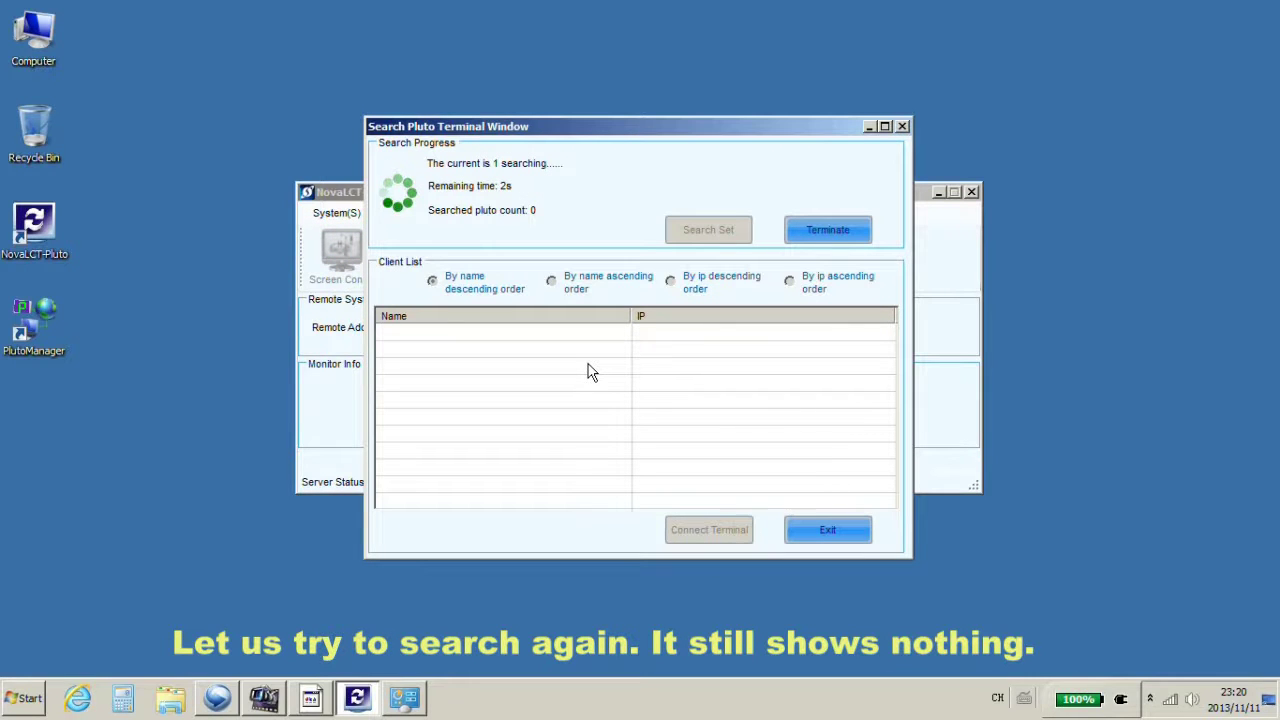
click(898, 127)
Step: Check the computer's wired and wireless connections in Network Connections and minimize the window
click(406, 700)
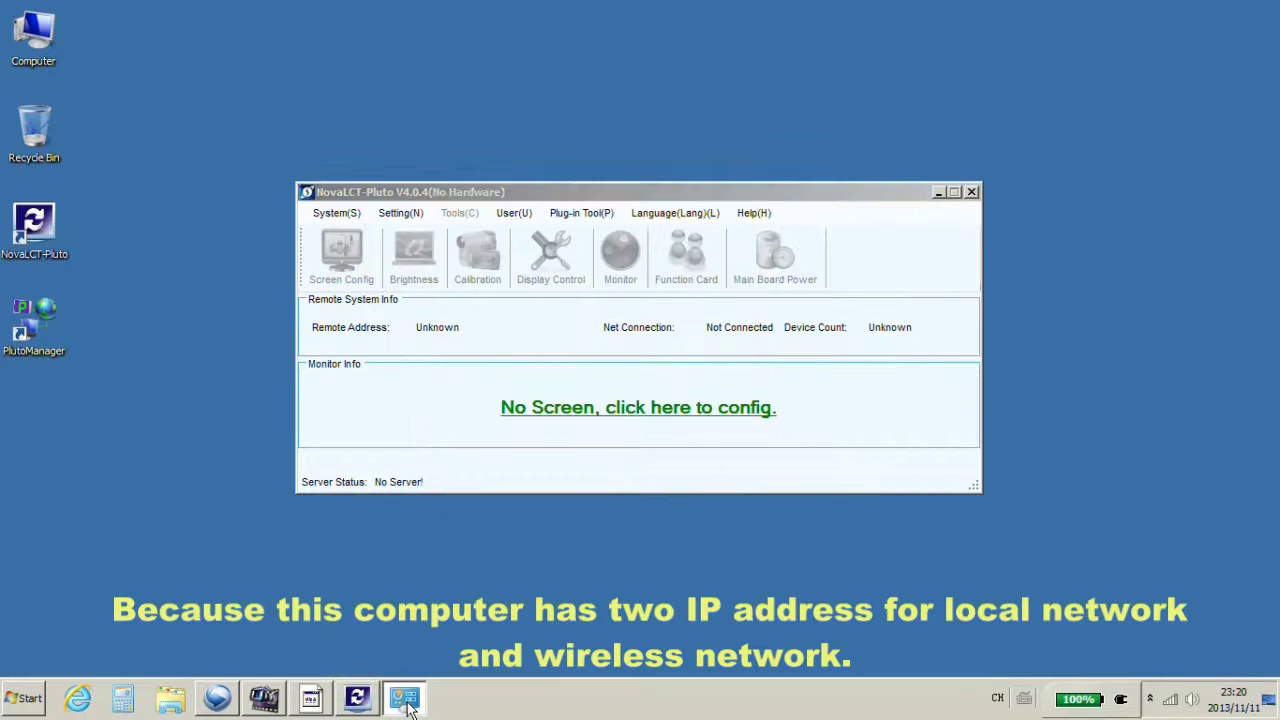
click(660, 332)
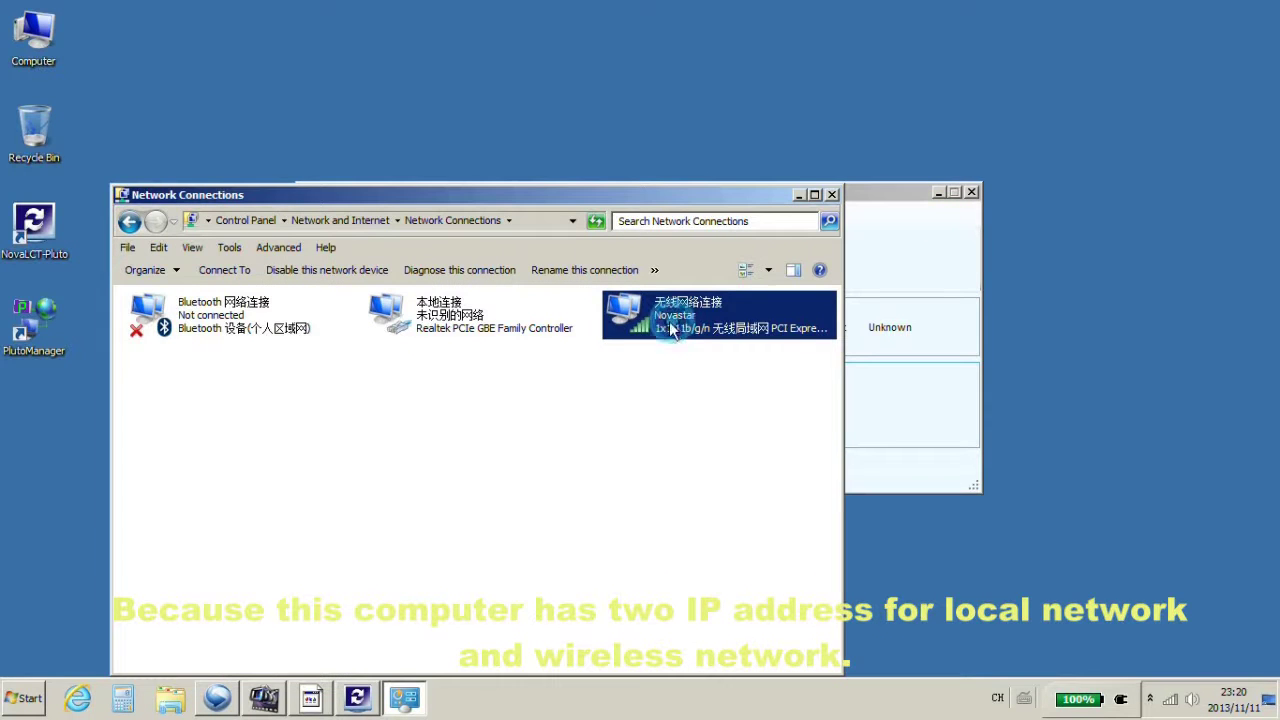
click(452, 335)
click(703, 335)
click(463, 336)
click(797, 197)
Step: Set the software configuration's Connect IP to the local network address 192.168.0.1
click(400, 213)
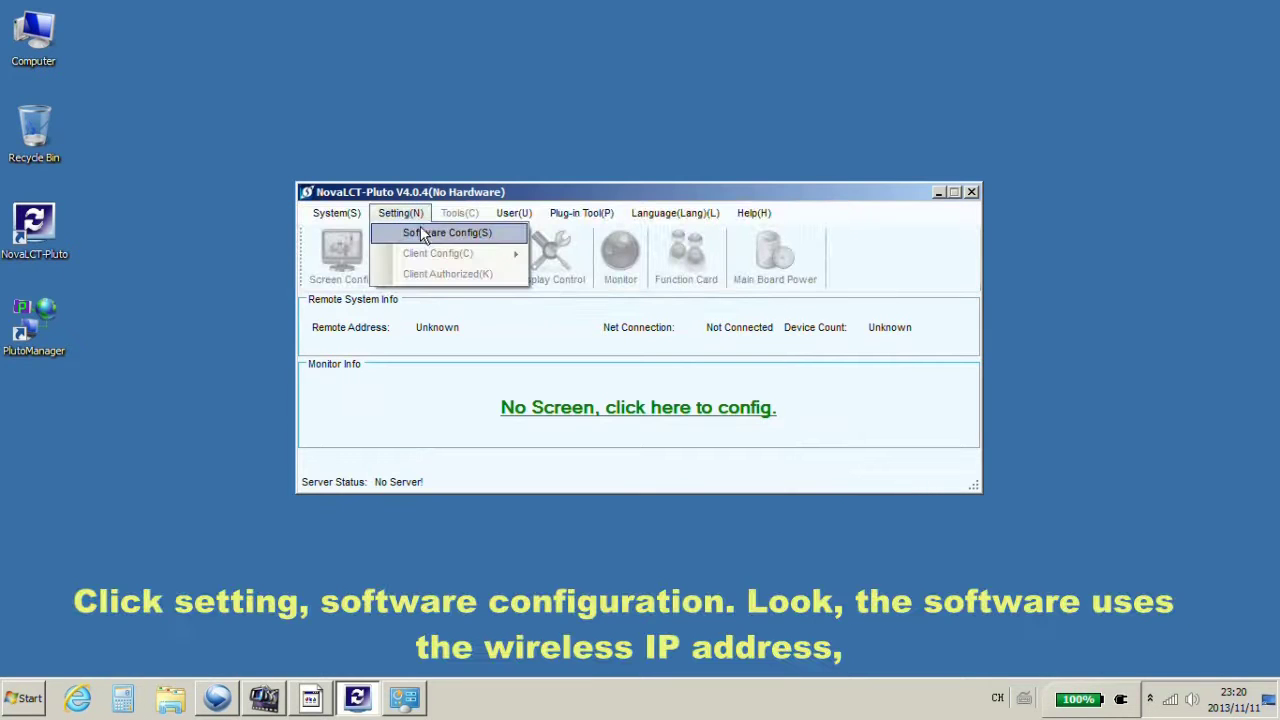
click(421, 234)
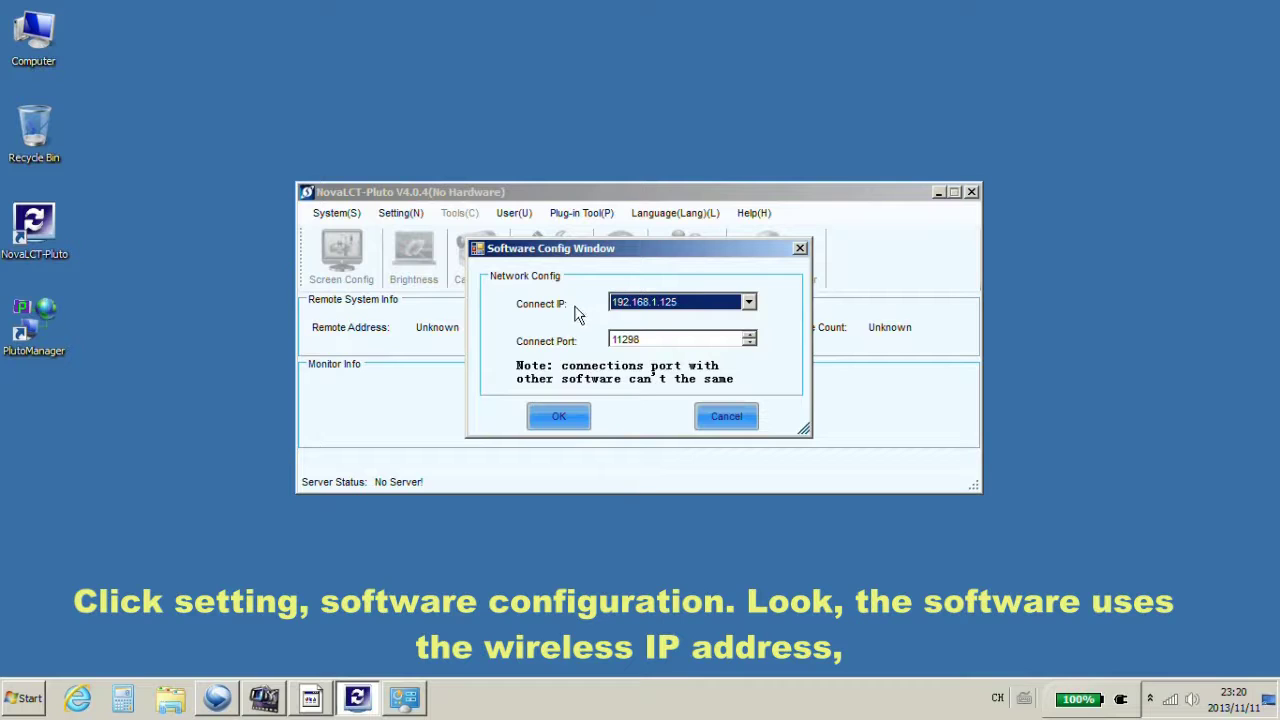
click(750, 306)
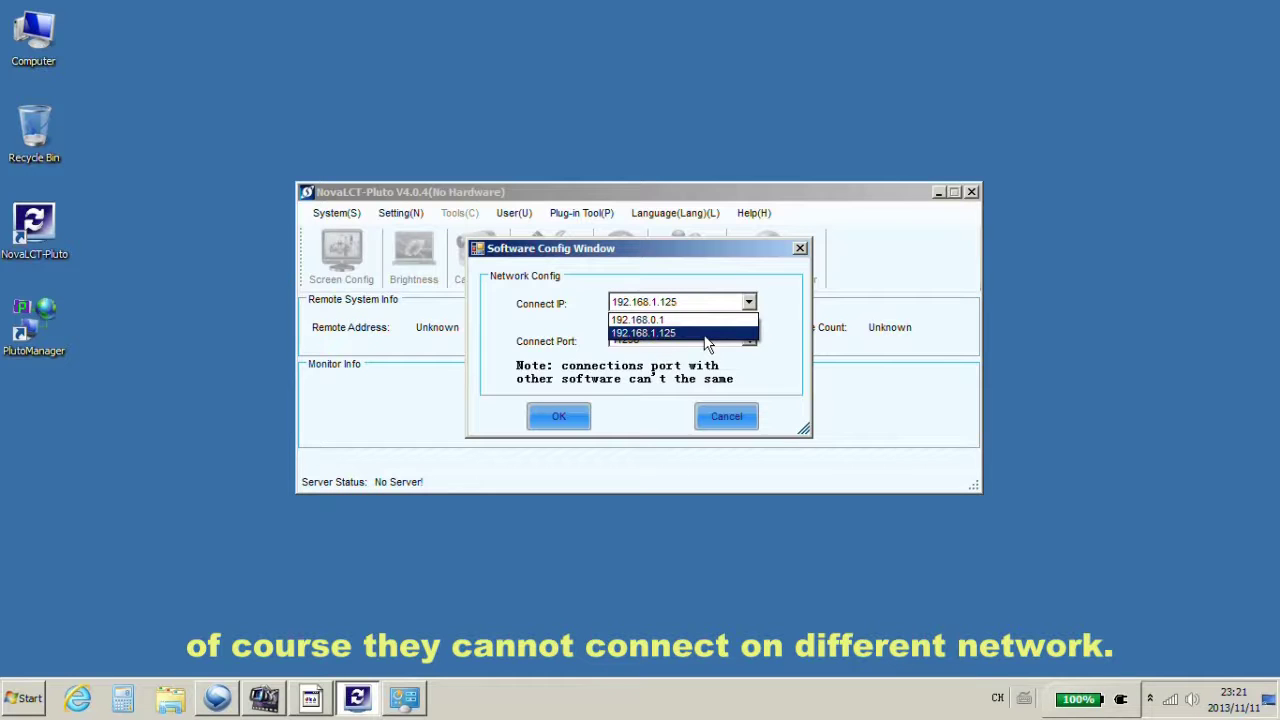
click(670, 320)
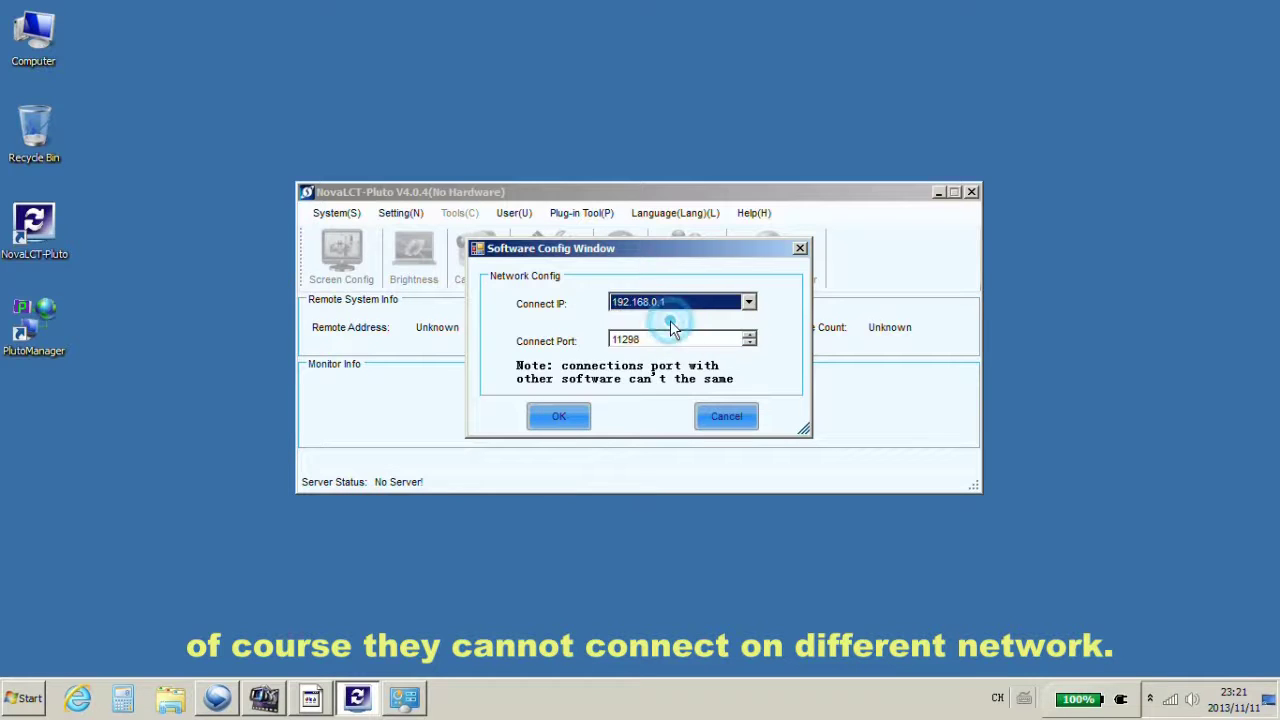
click(557, 420)
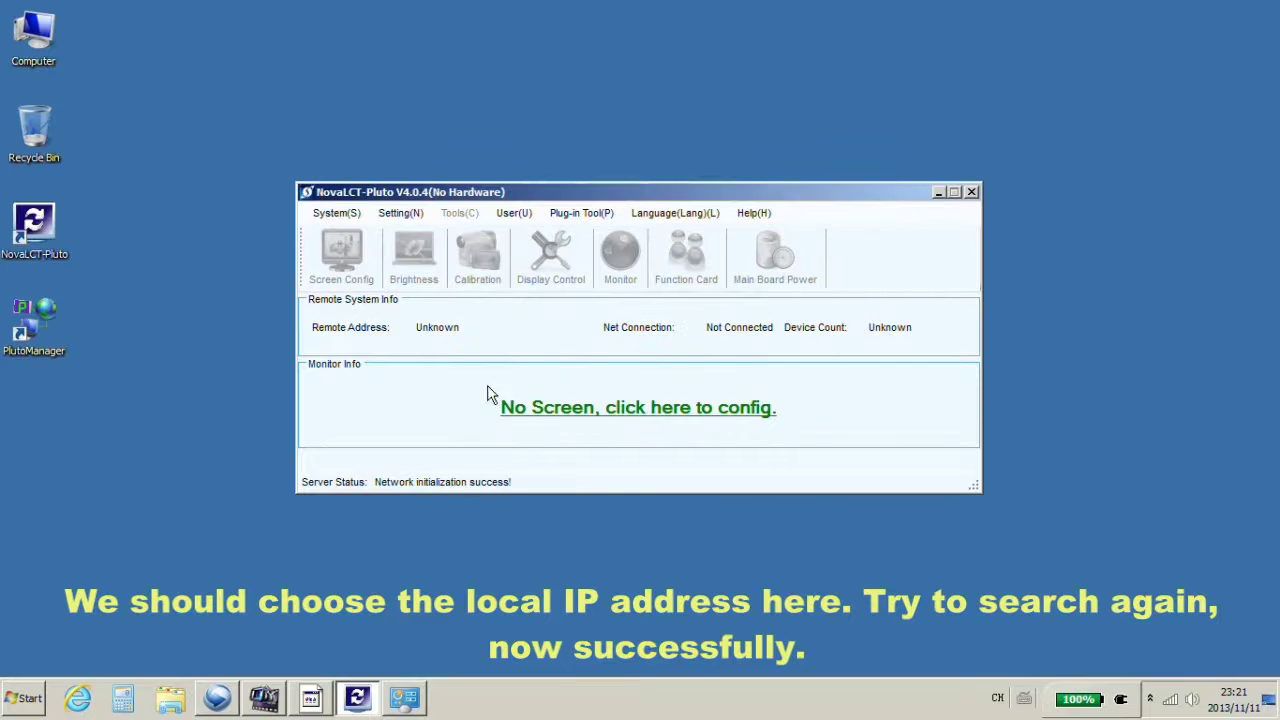
Step: Search for all Pluto sites and connect to the terminal NovaPluto2012 at 192.168.0.220
click(336, 213)
click(362, 231)
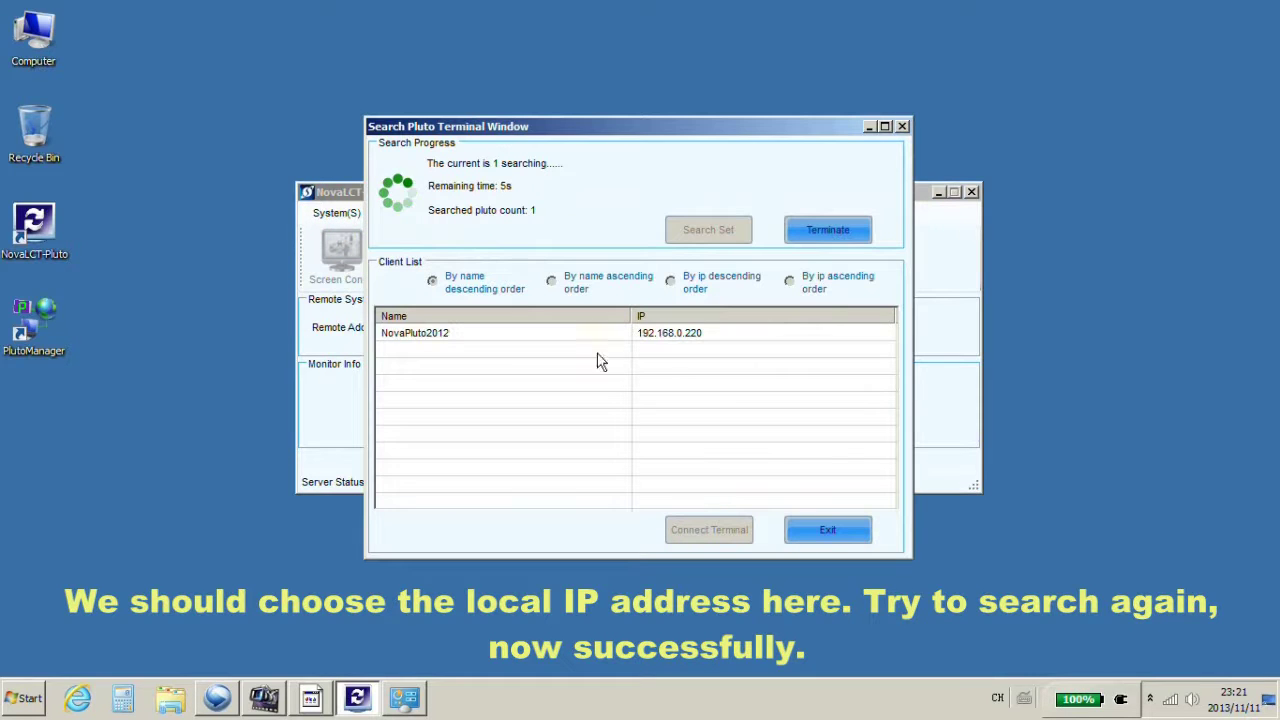
click(391, 333)
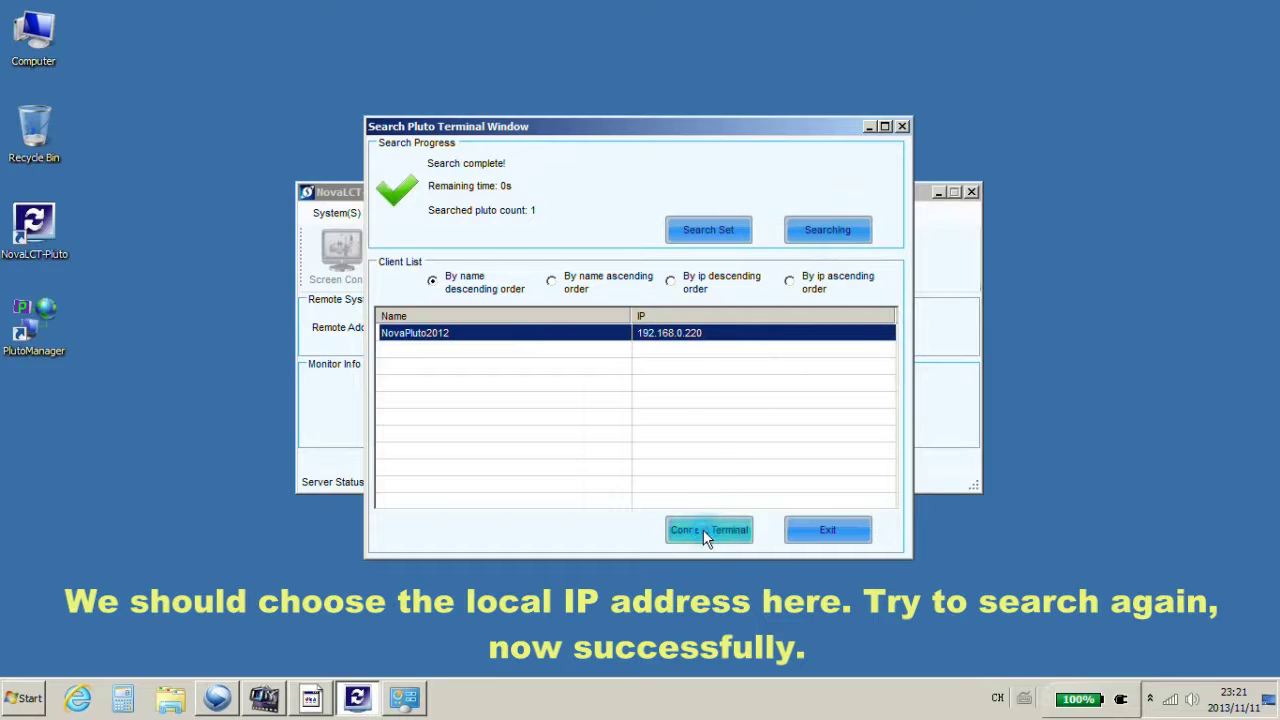
click(706, 529)
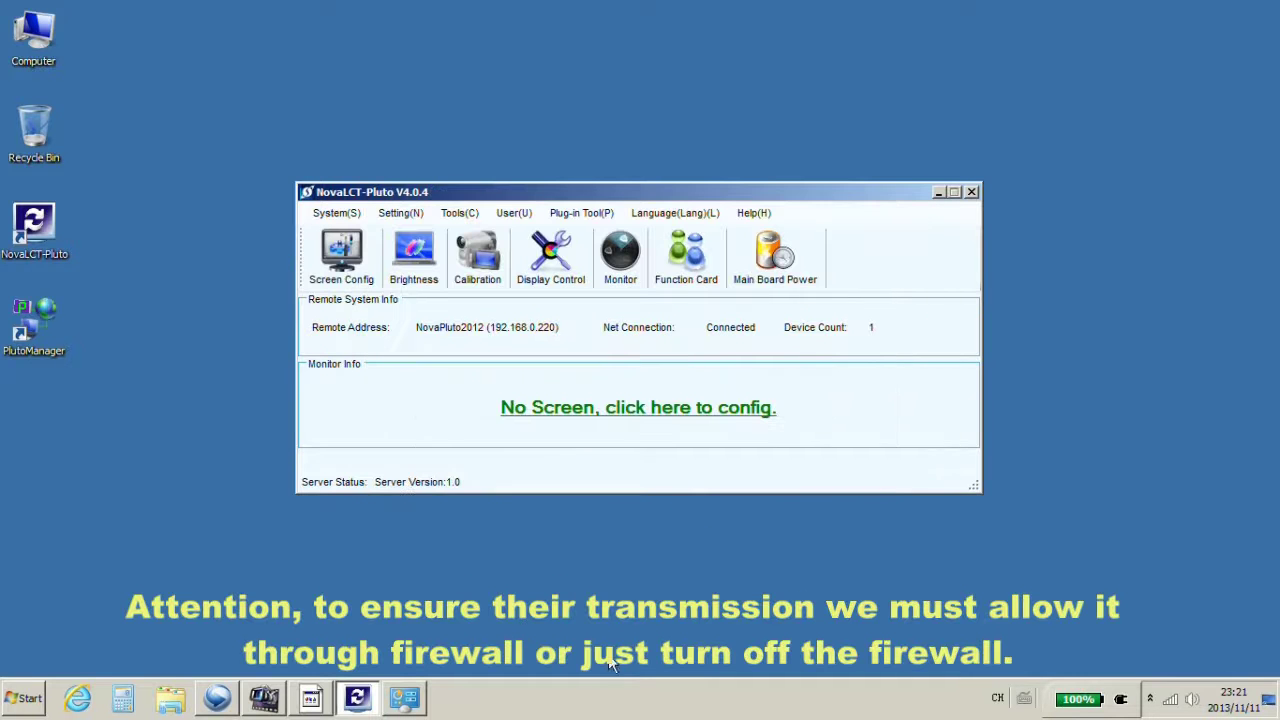
Step: Turn off Windows Firewall for both the home or work network and the public network, and close the firewall settings
right_click(1170, 698)
click(1190, 686)
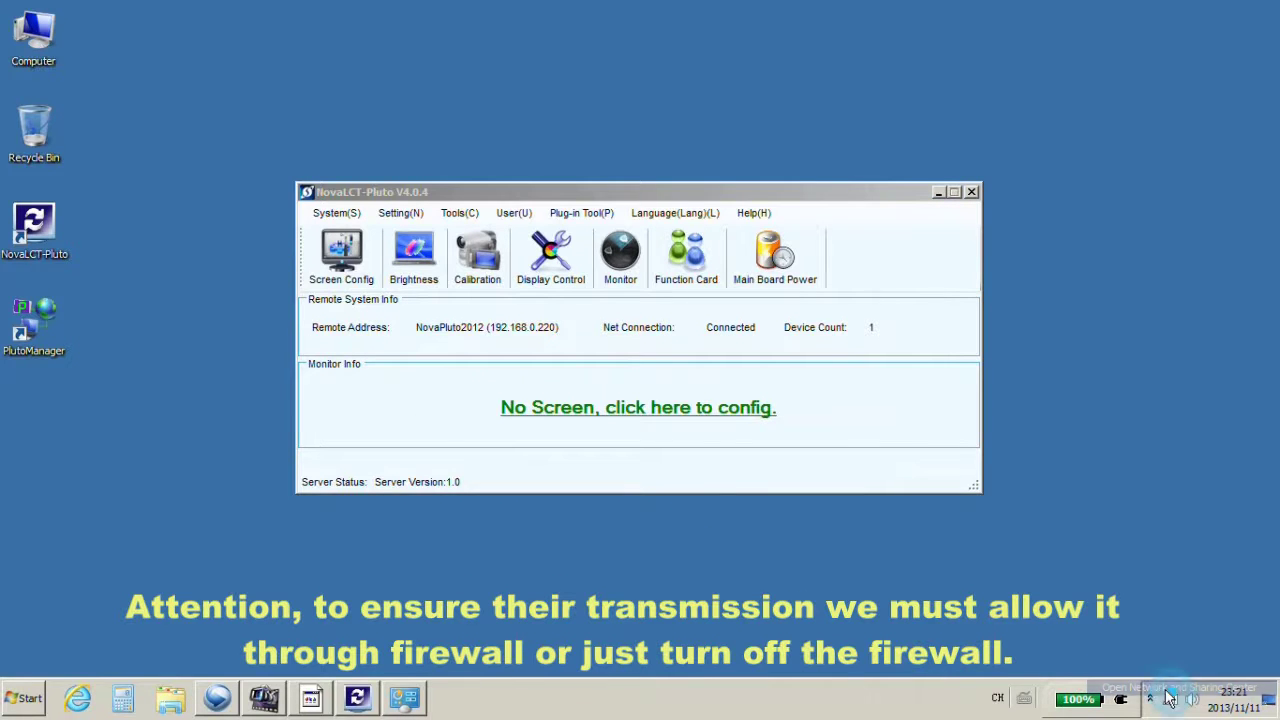
click(200, 474)
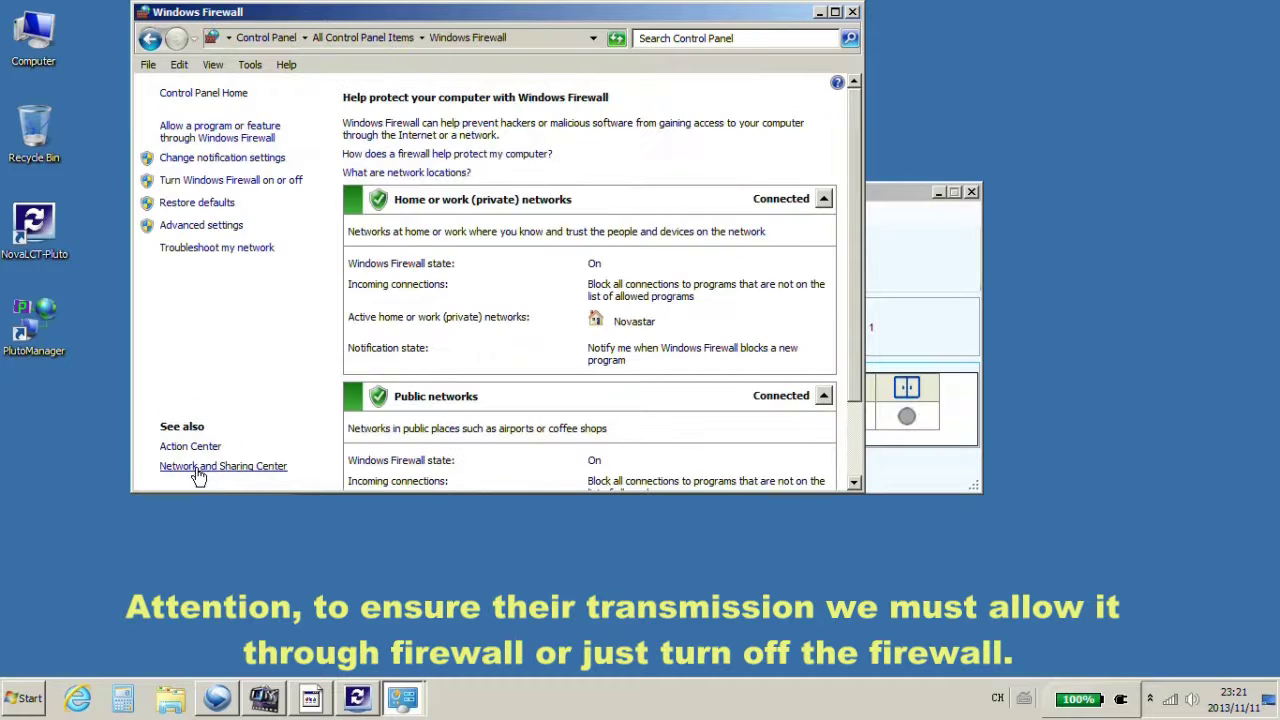
click(220, 180)
click(283, 249)
click(283, 375)
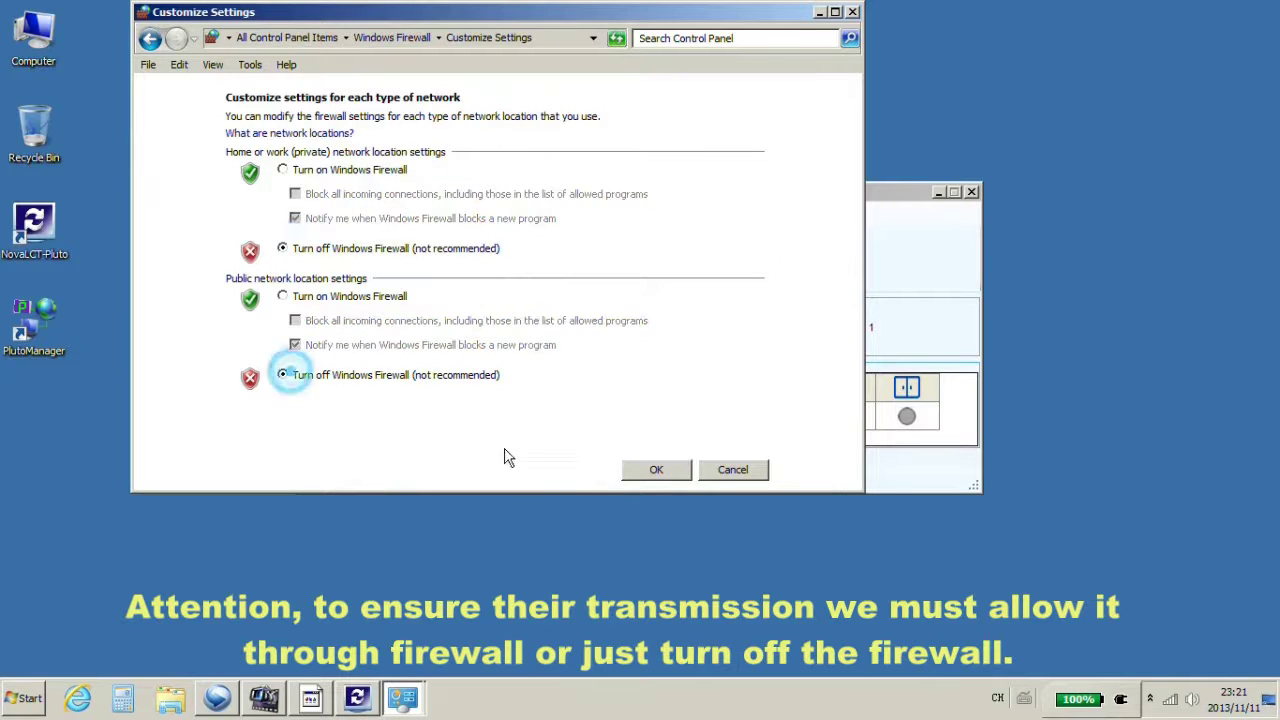
click(634, 477)
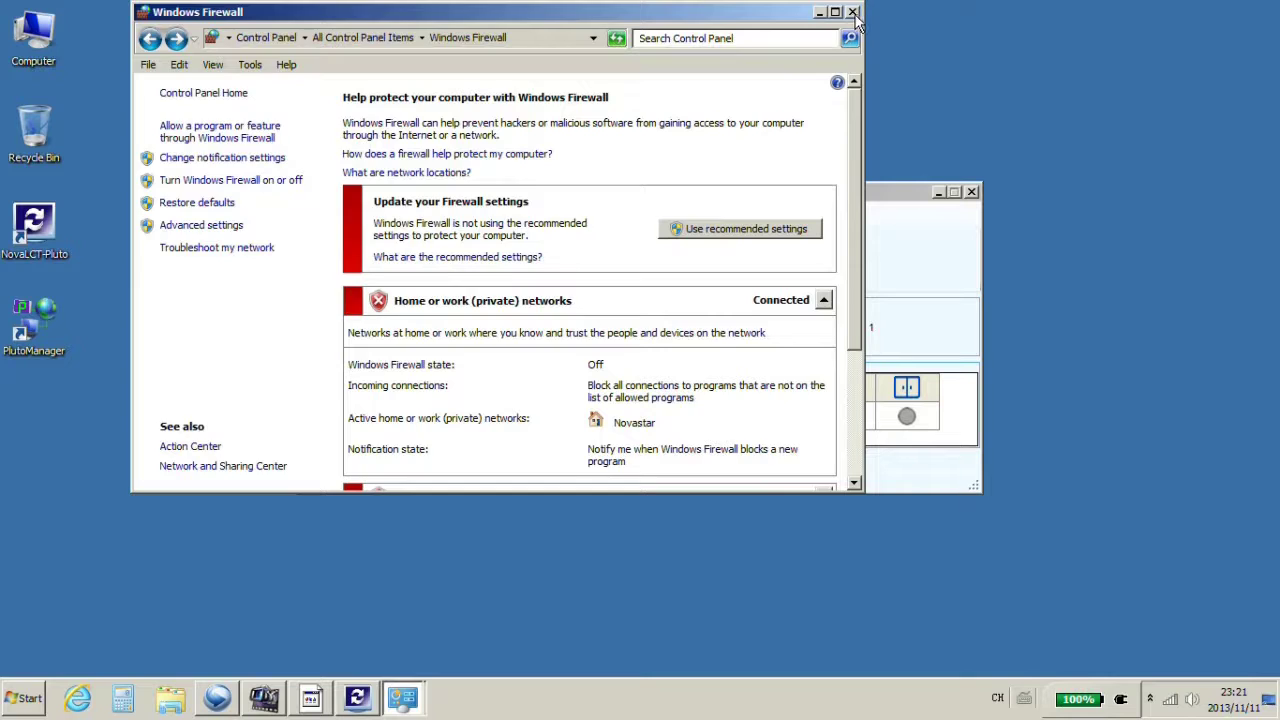
click(852, 12)
Step: Open the screen configuration in No scan board cascaded mode with Config Screen, review the Scan Board settings and close them
click(346, 270)
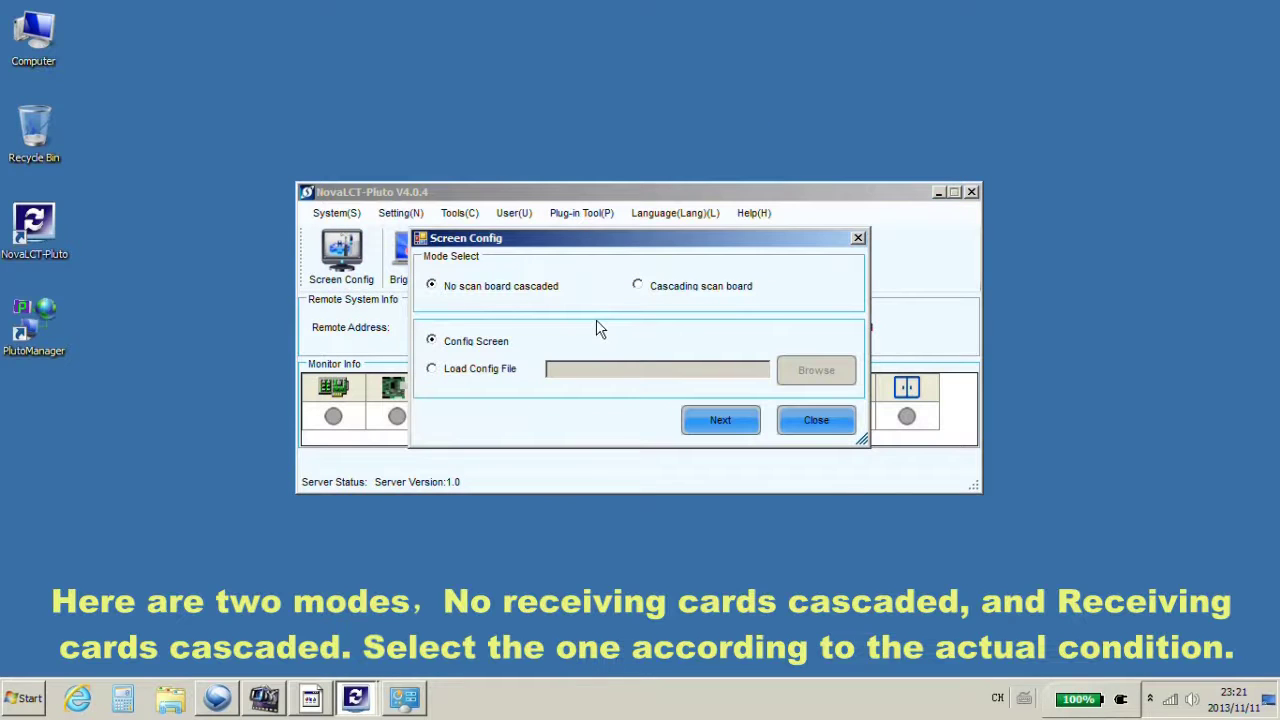
click(650, 287)
click(440, 290)
click(706, 412)
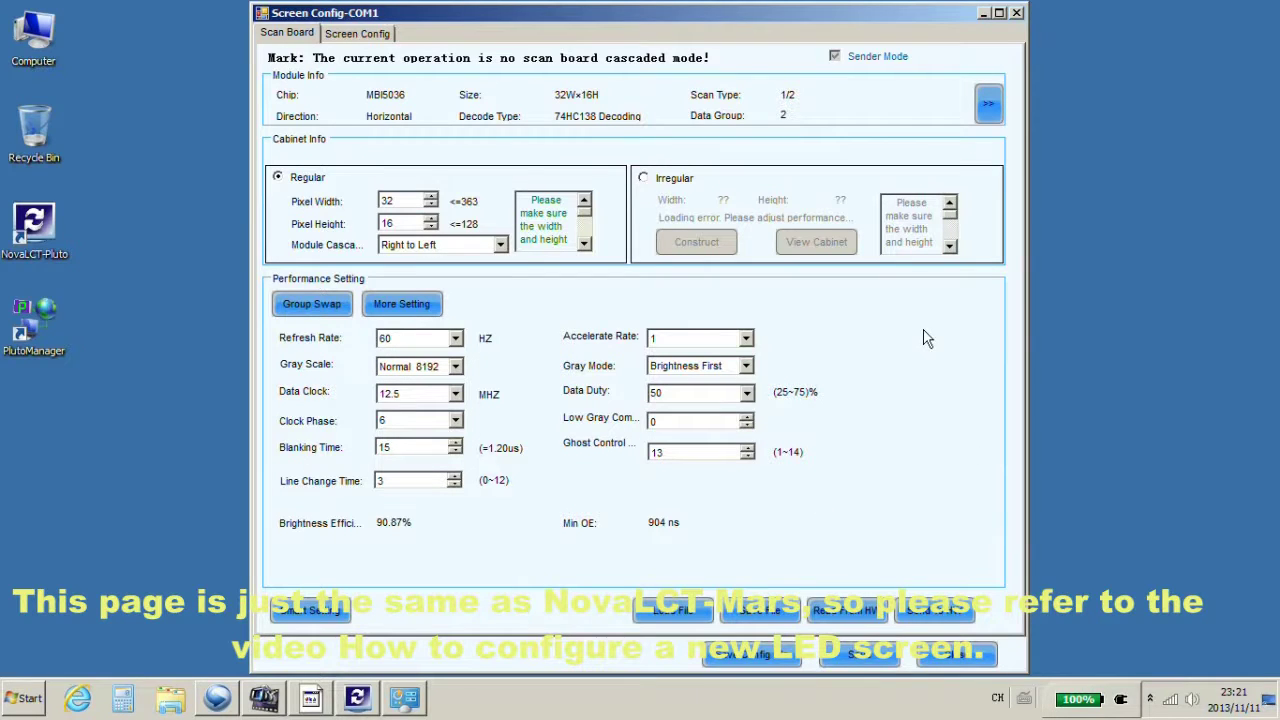
click(1017, 13)
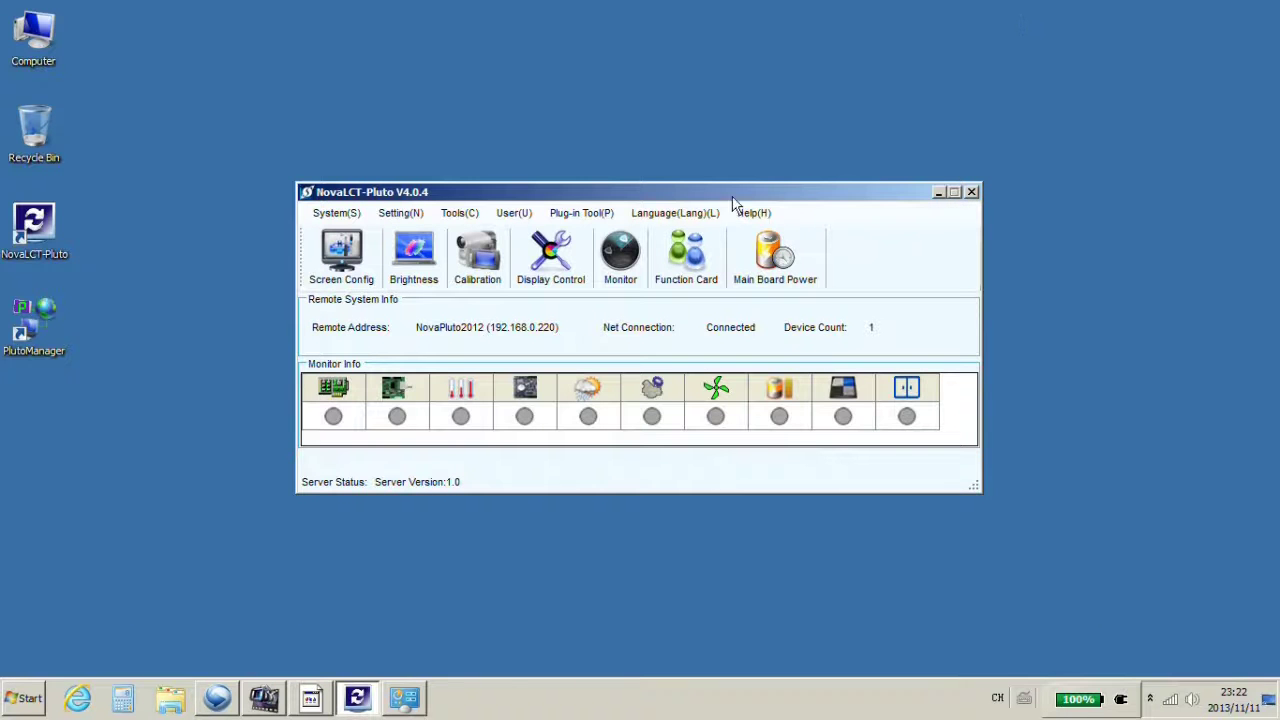
Step: Enable the asynchronous system information in the client's network configuration and replace the System Name with the chosen first name
click(402, 213)
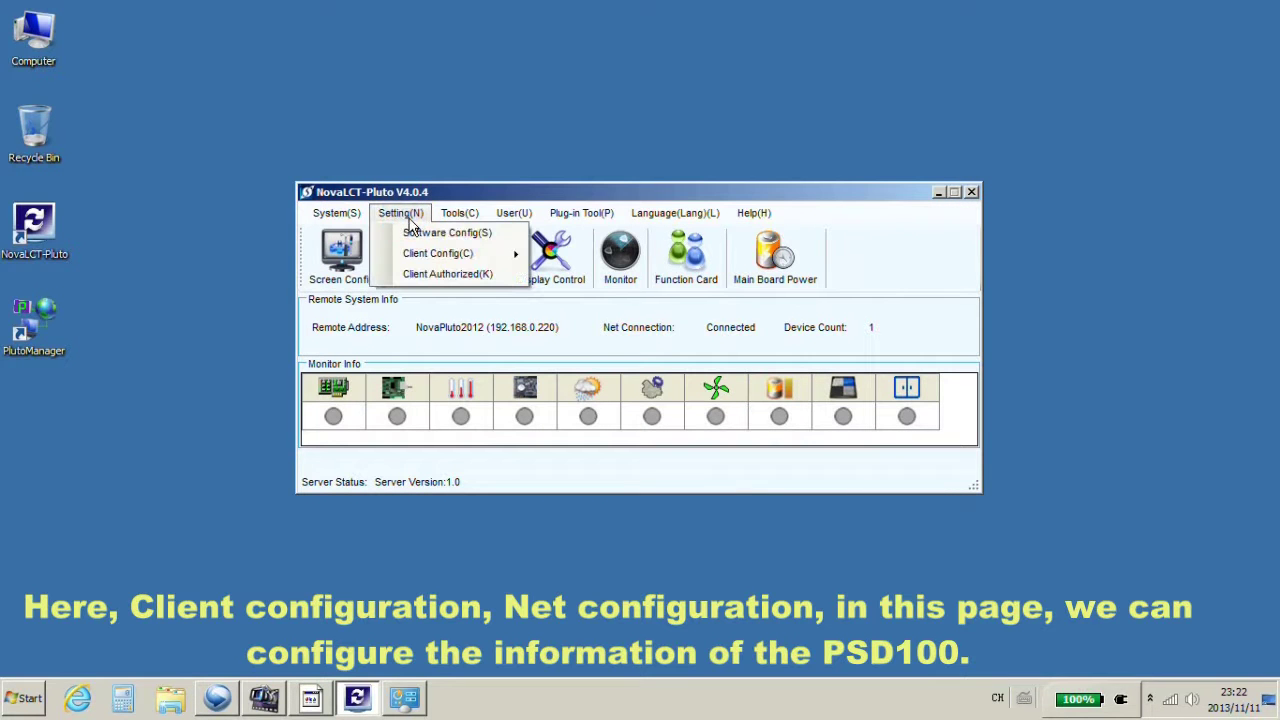
mouse_move(440, 256)
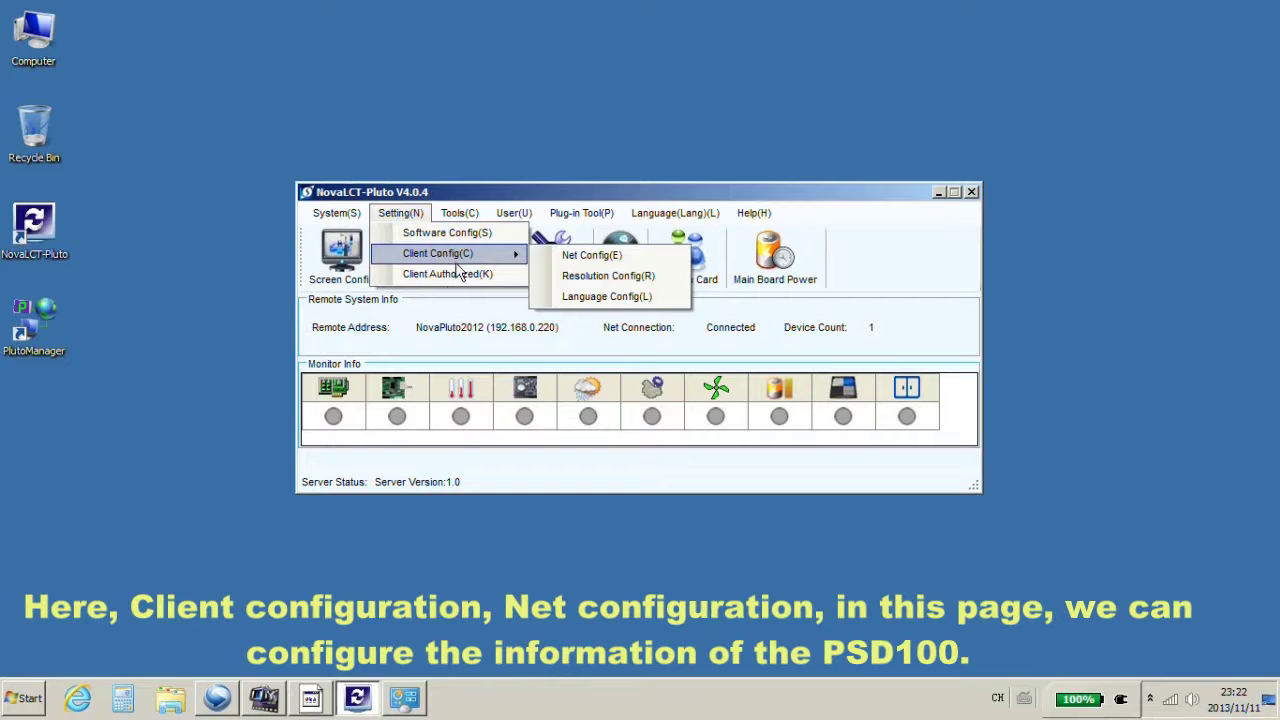
click(580, 256)
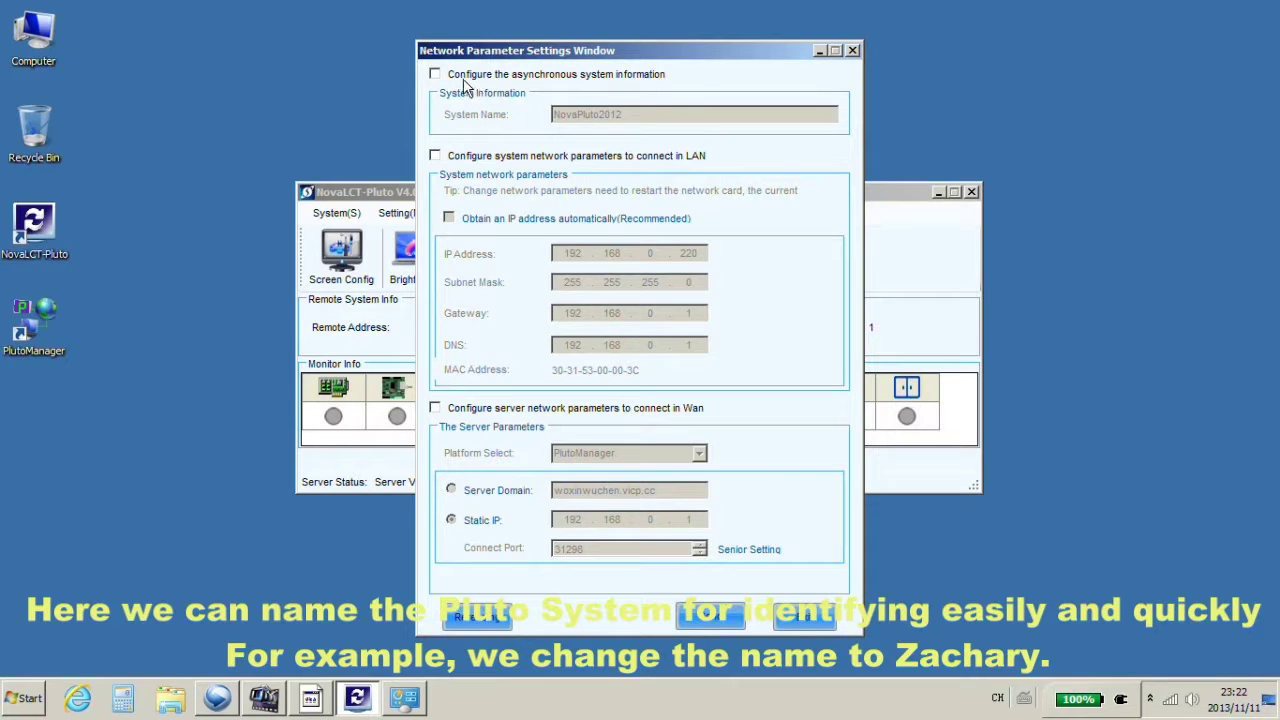
click(435, 74)
click(673, 115)
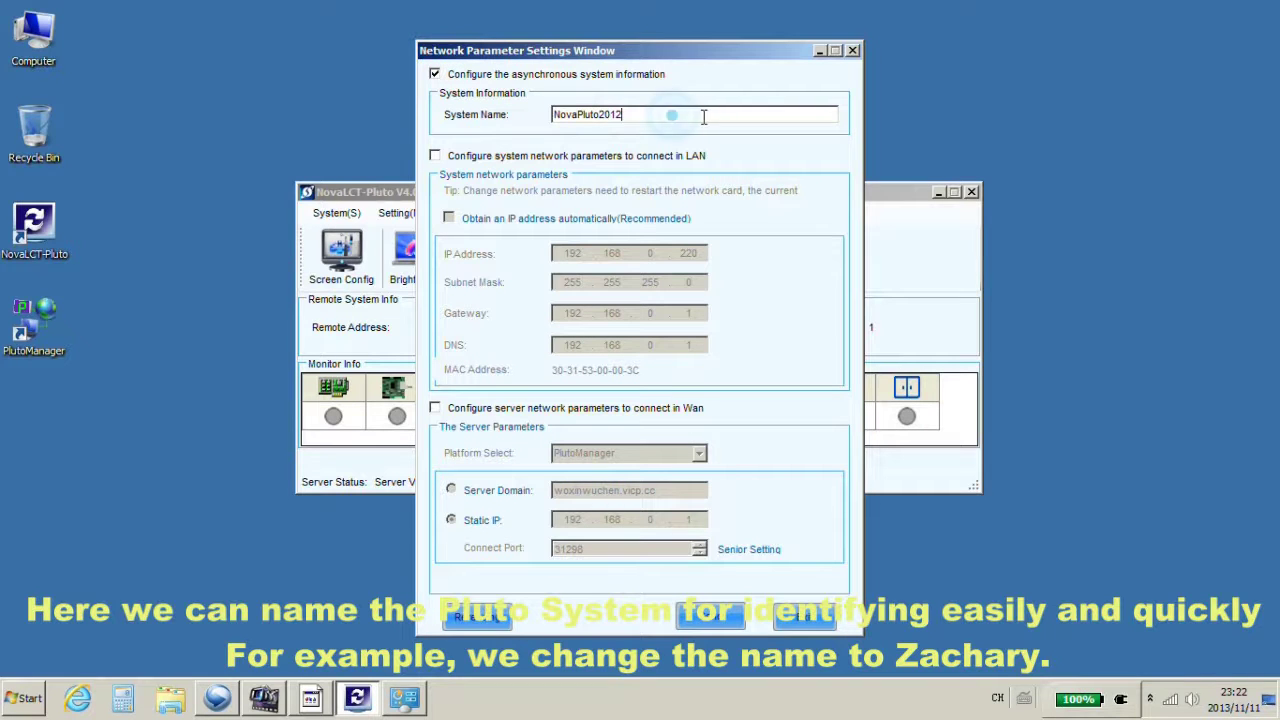
click(700, 115)
drag(697, 117, 544, 117)
key(BackSpace)
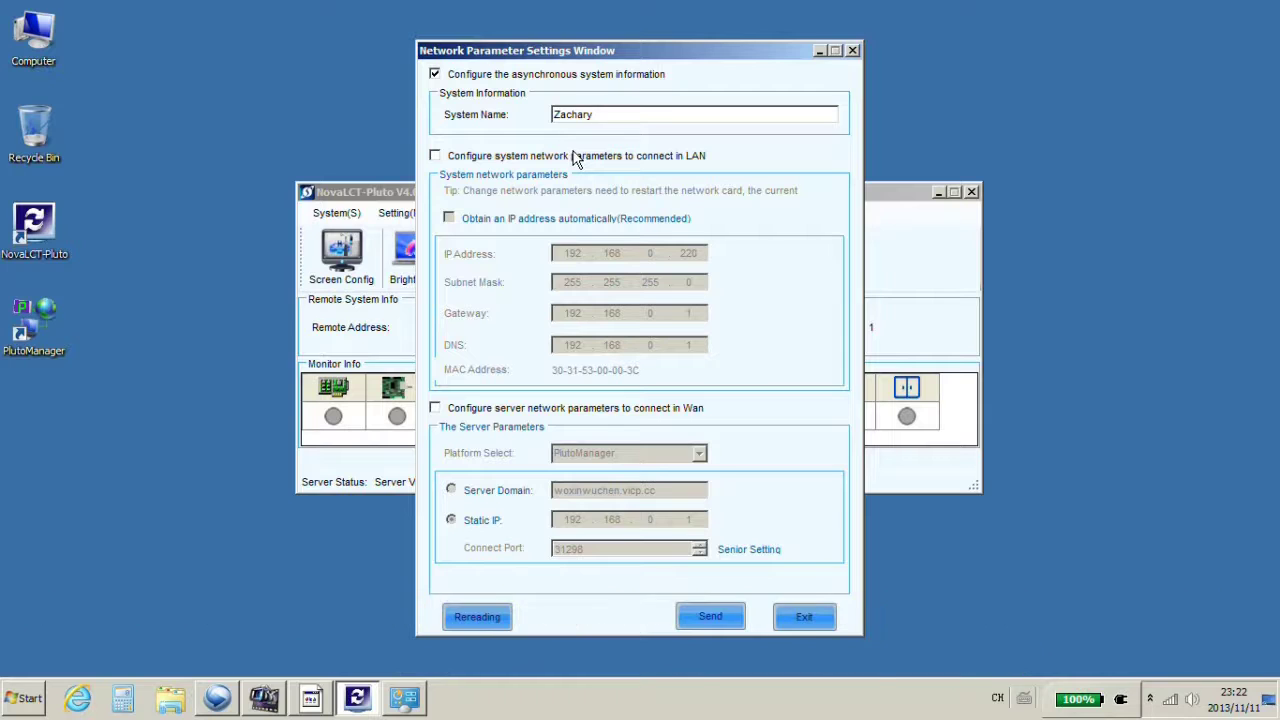
Step: Enable the system network parameters for LAN, keep automatic IP assignment off and set the IP address to 192.168.0.10
click(436, 156)
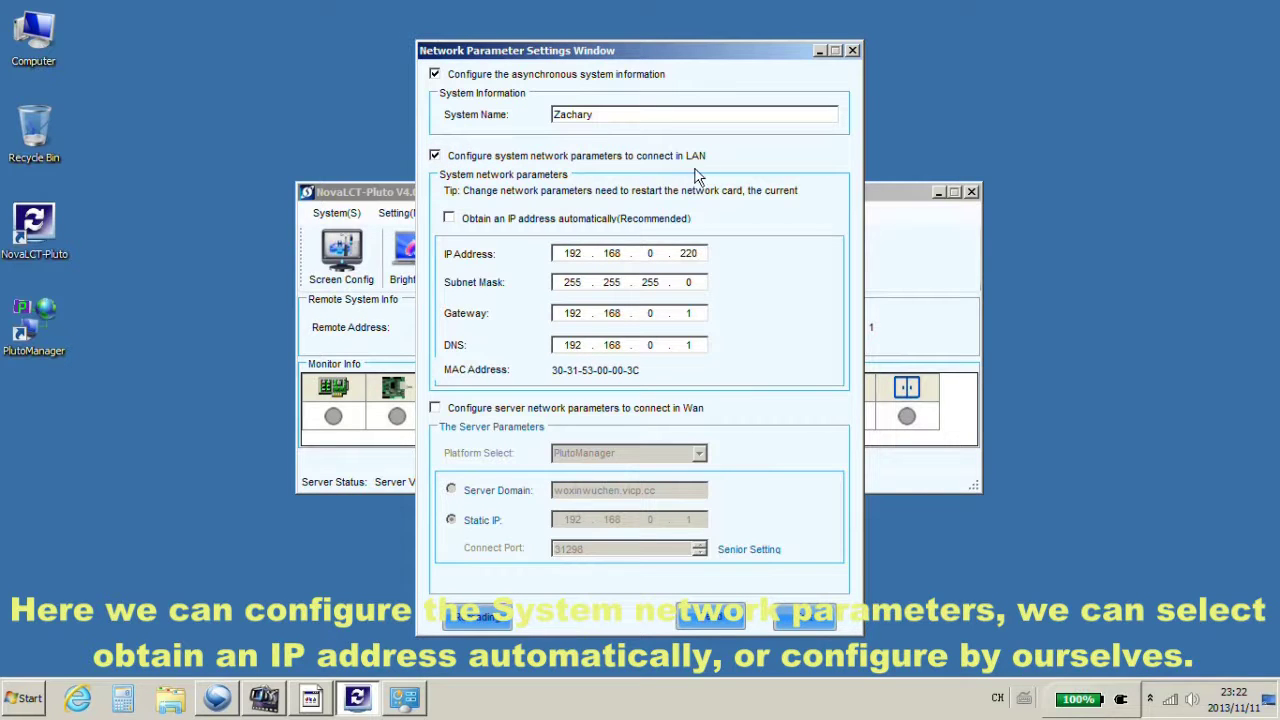
click(450, 218)
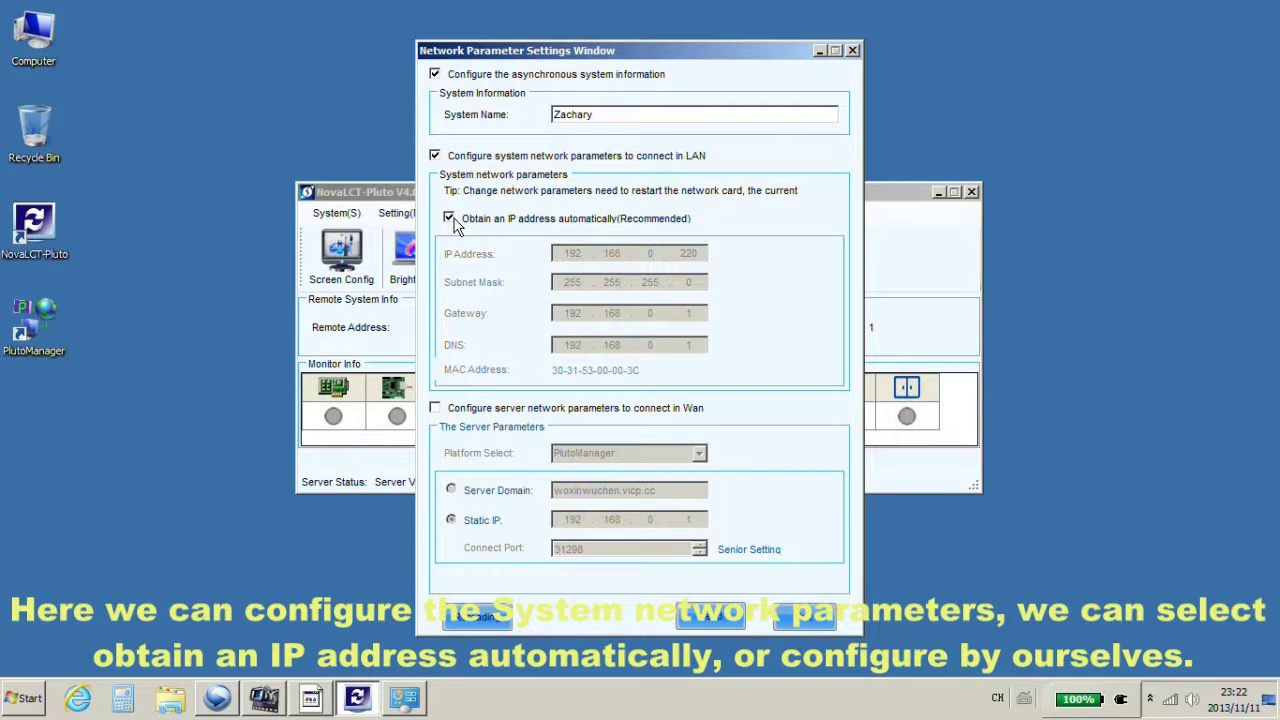
click(470, 218)
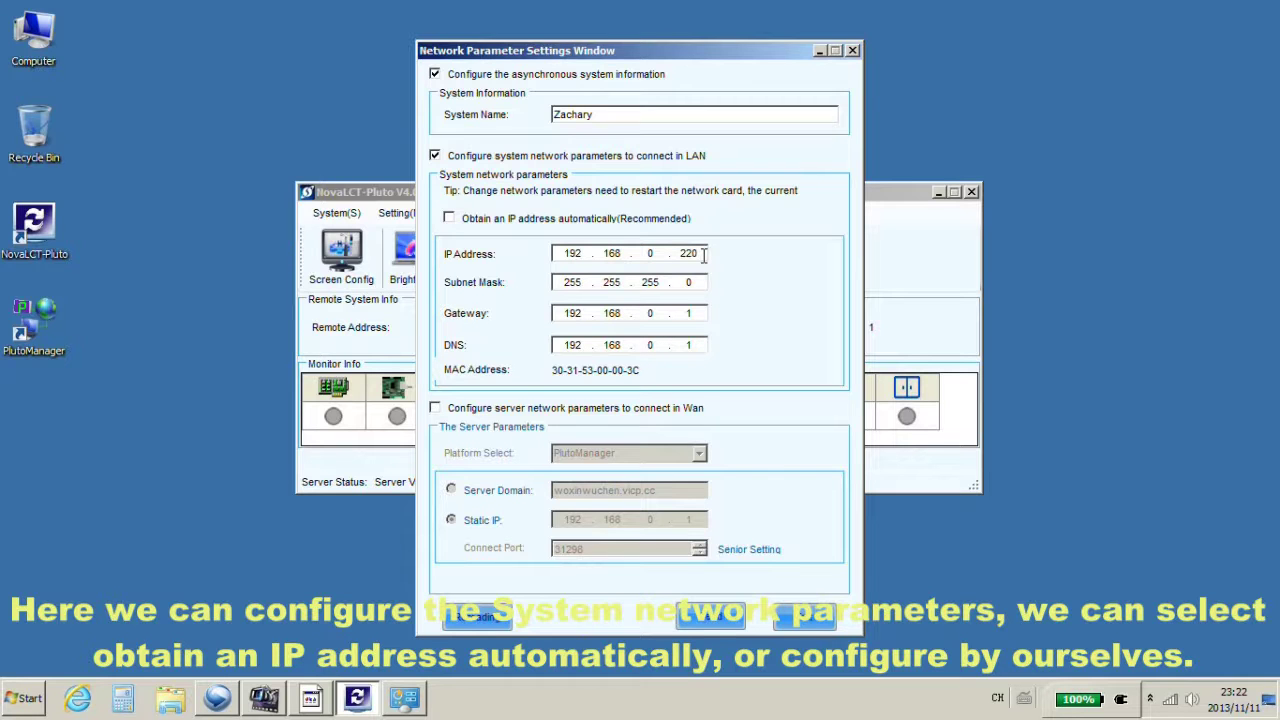
click(694, 252)
click(622, 253)
click(622, 253)
click(667, 253)
click(706, 253)
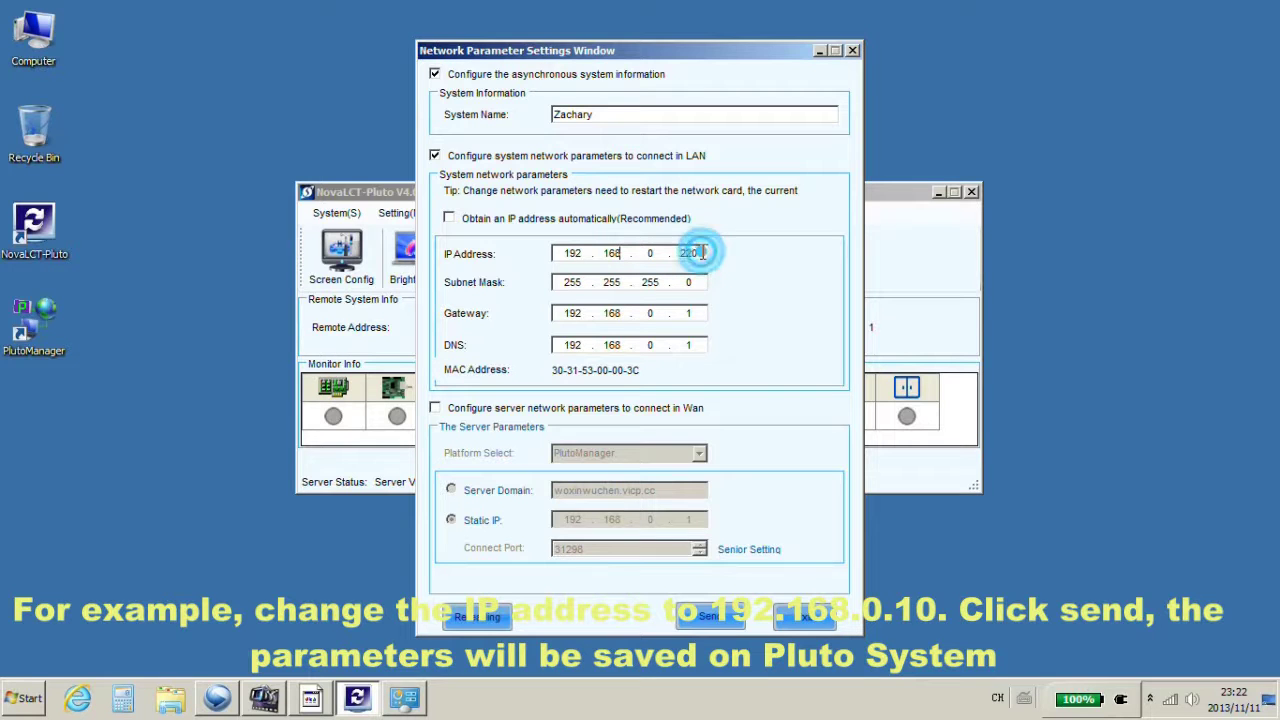
click(660, 253)
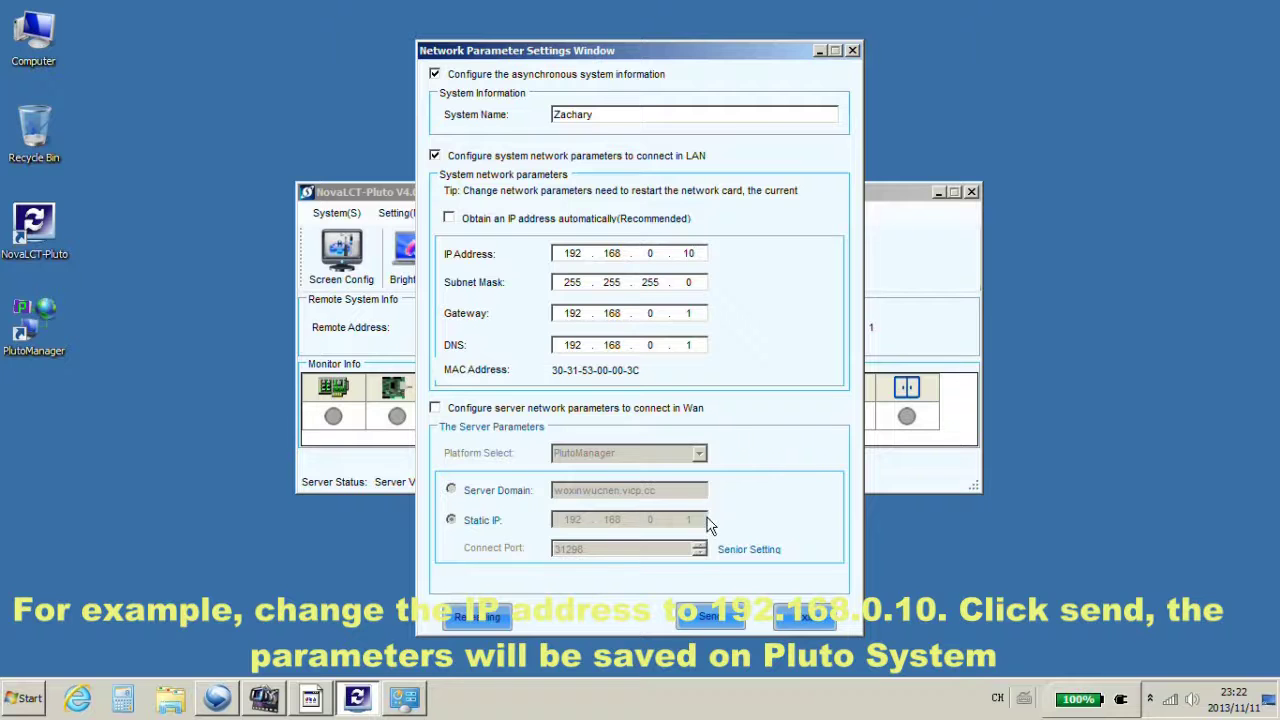
Step: Send the new system name and LAN parameters to the Pluto system and acknowledge the confirmation
click(707, 621)
click(594, 382)
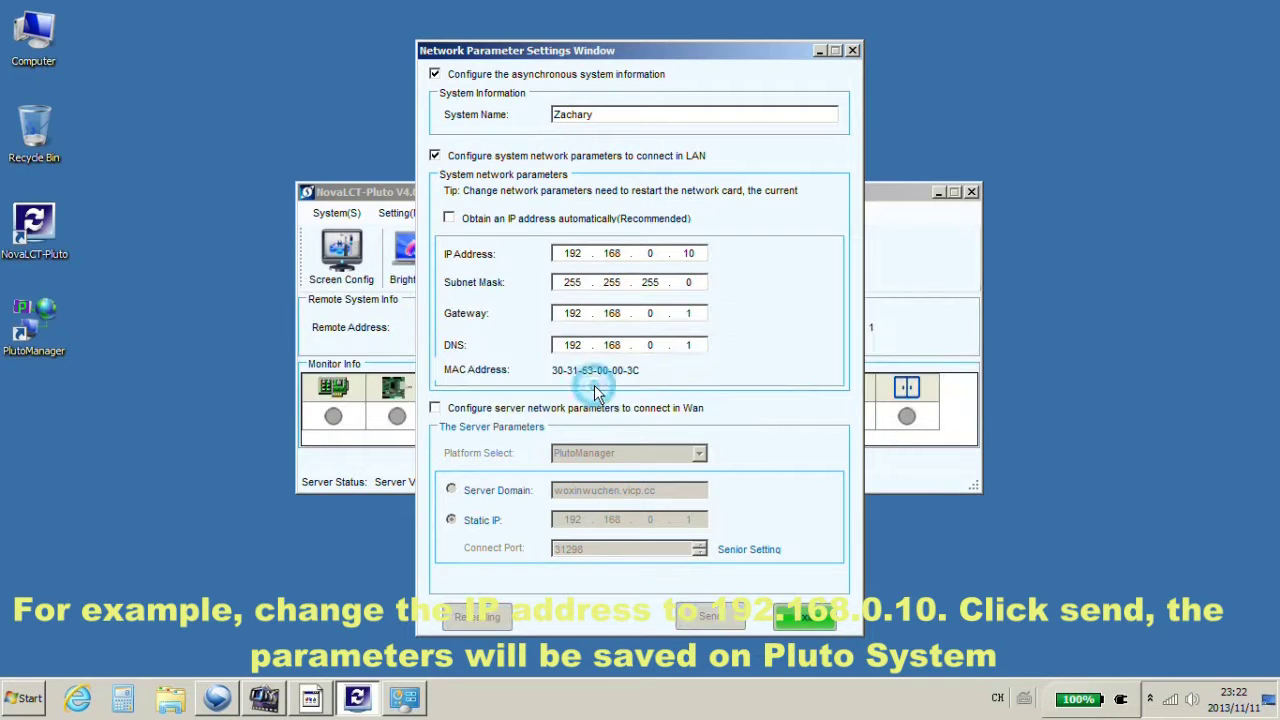
click(625, 377)
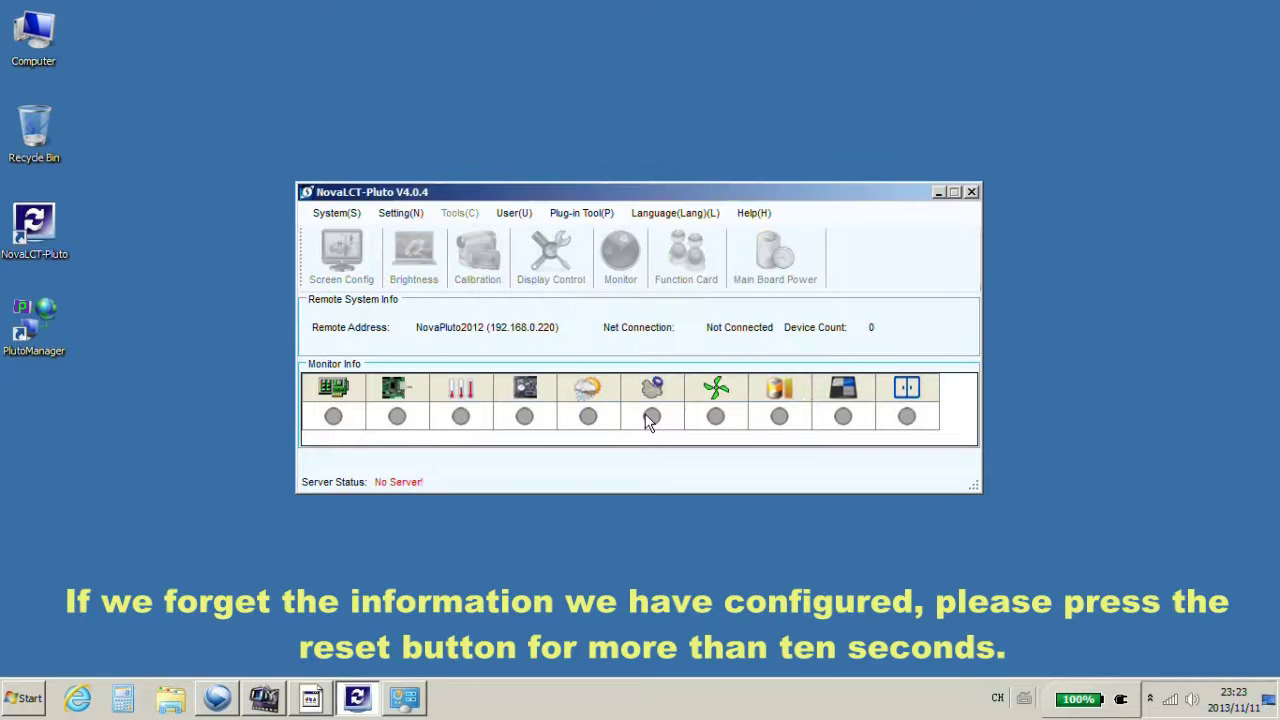
Step: Search for all Pluto sites and connect to the renamed terminal at 192.168.0.10
click(336, 216)
click(345, 230)
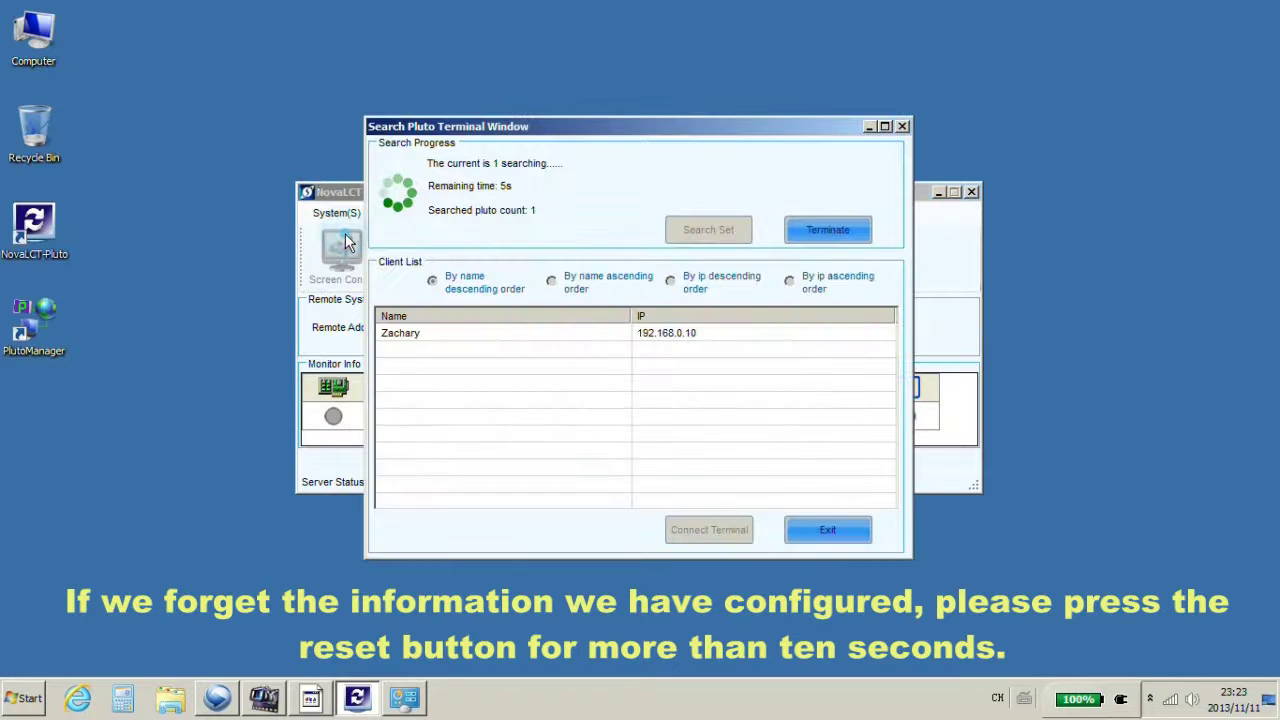
click(805, 234)
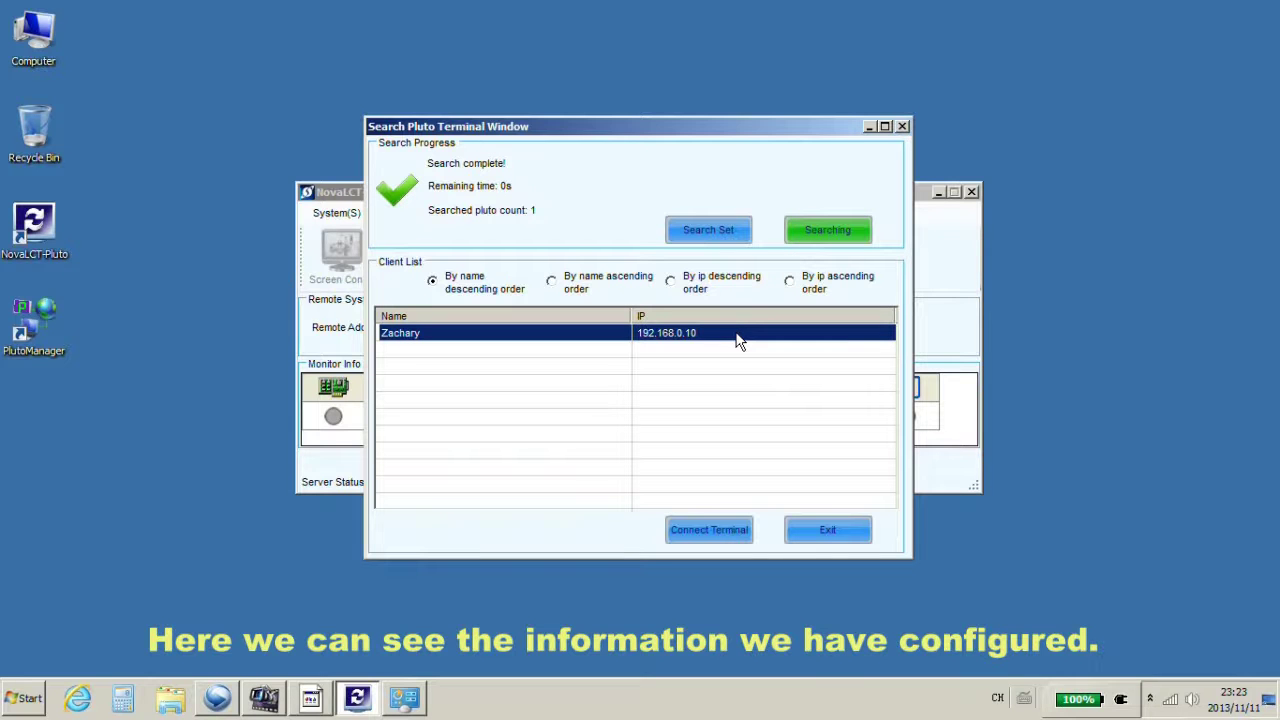
click(388, 333)
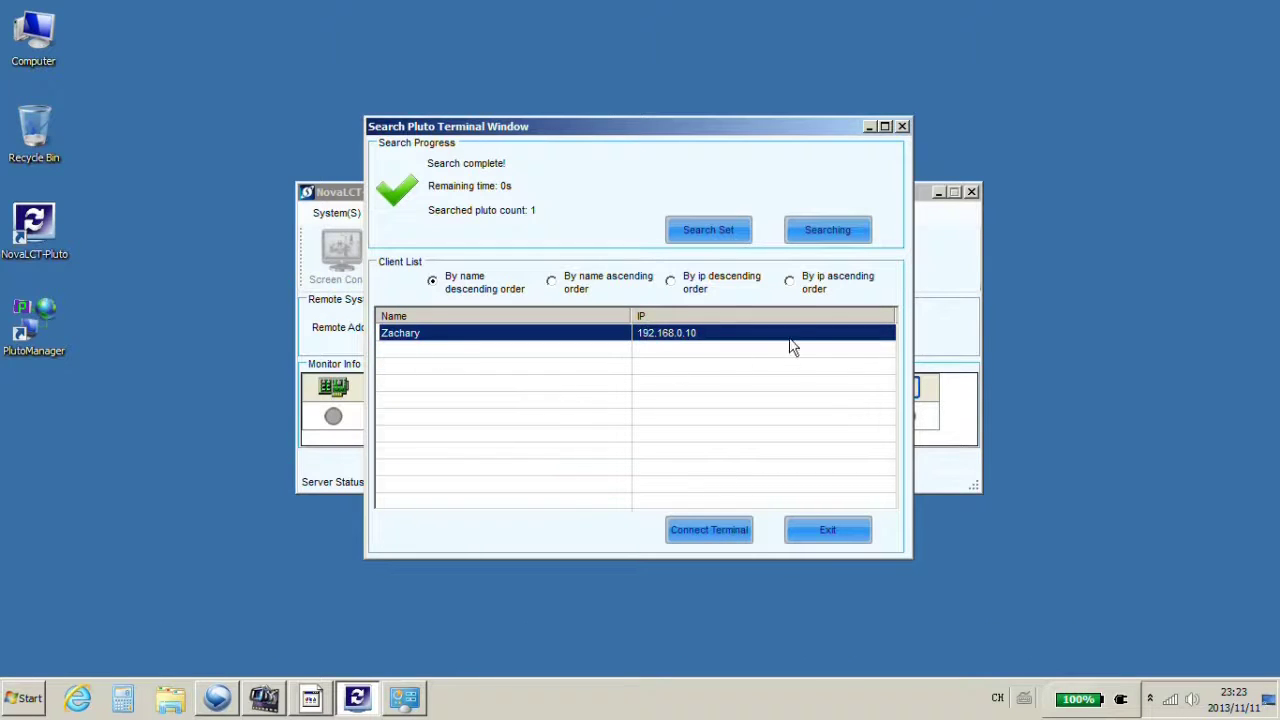
click(719, 530)
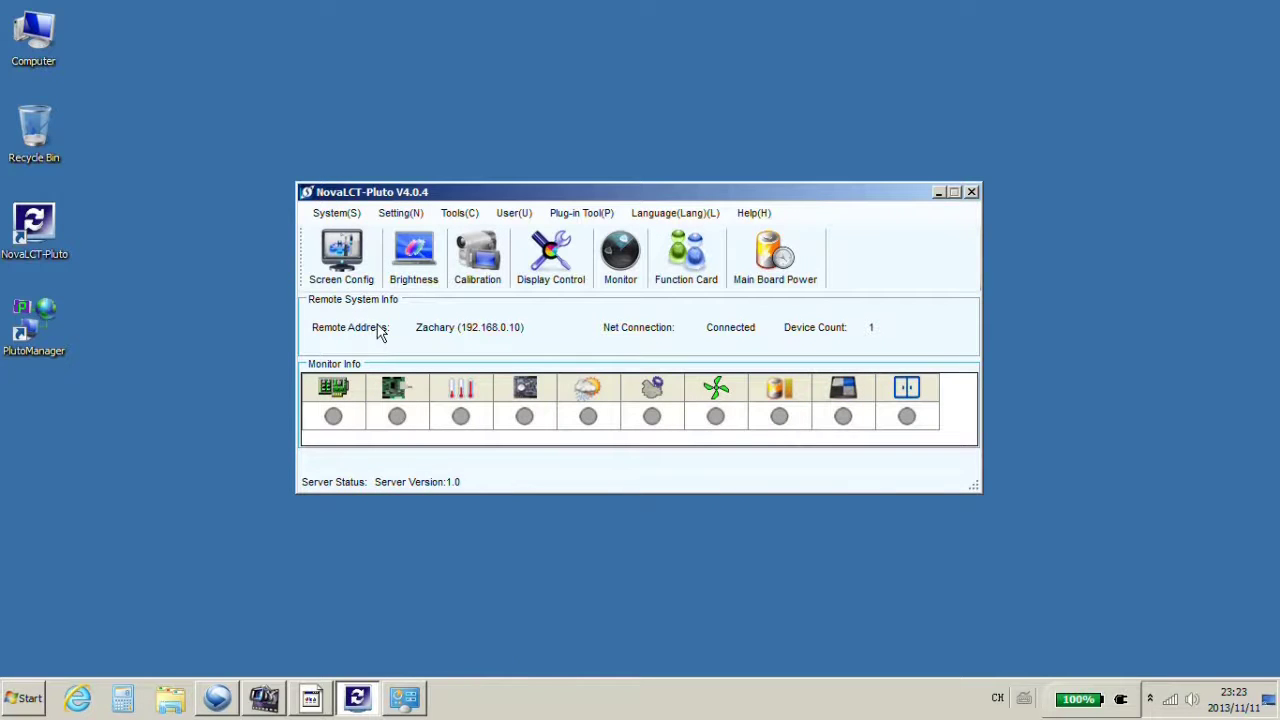
Step: View the client resolution configuration and close it without changing anything
click(393, 213)
mouse_move(403, 258)
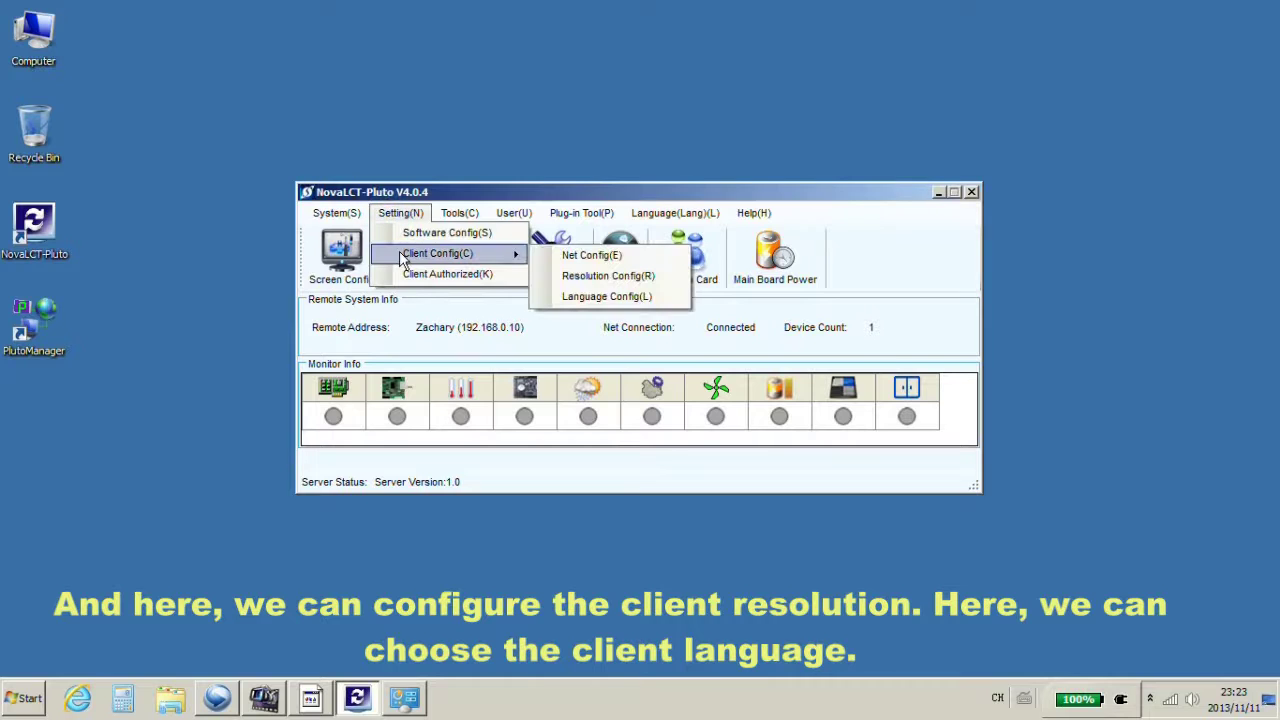
click(590, 275)
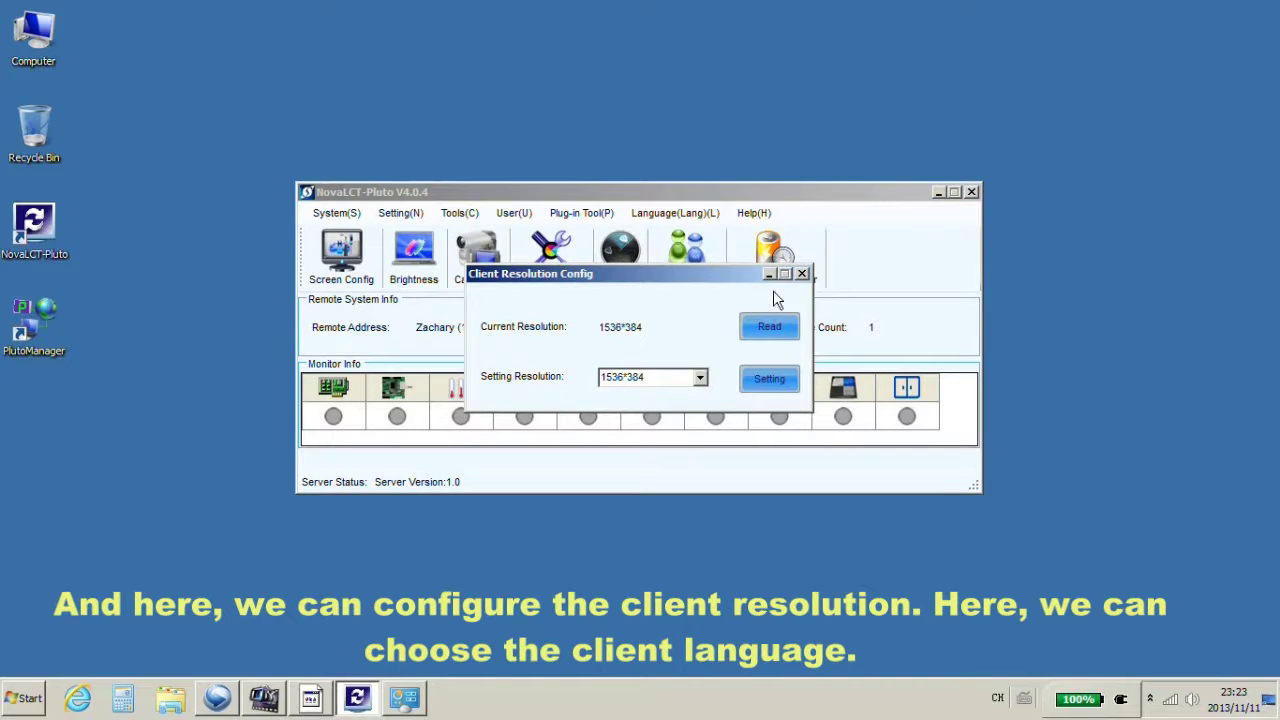
click(801, 273)
Step: View the languages available in the client language configuration and close it without applying a change
click(400, 213)
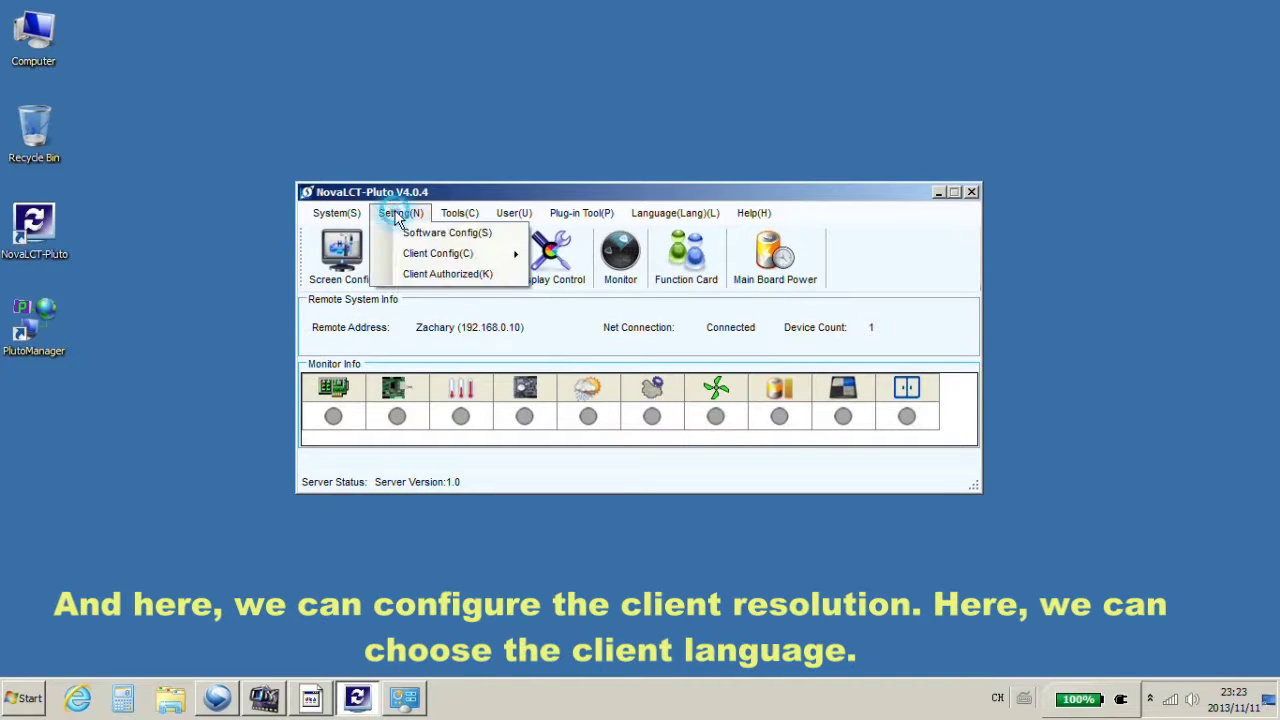
mouse_move(487, 262)
click(600, 296)
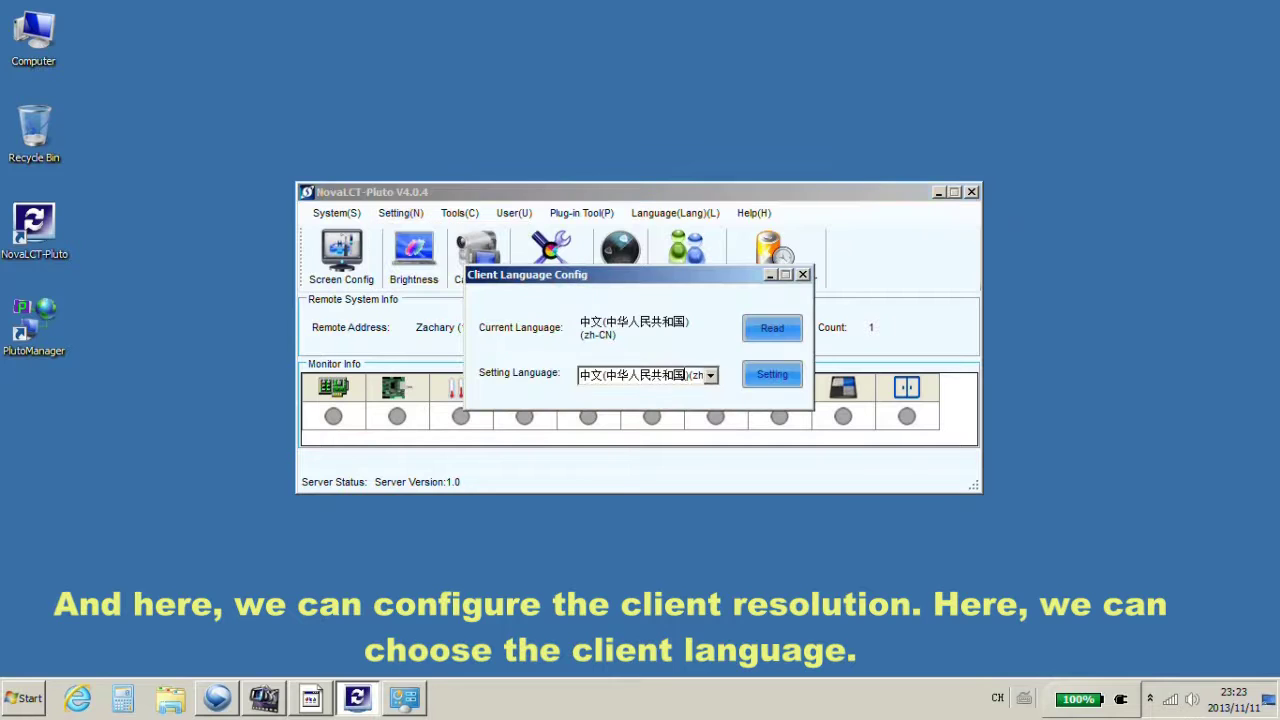
click(708, 375)
click(700, 409)
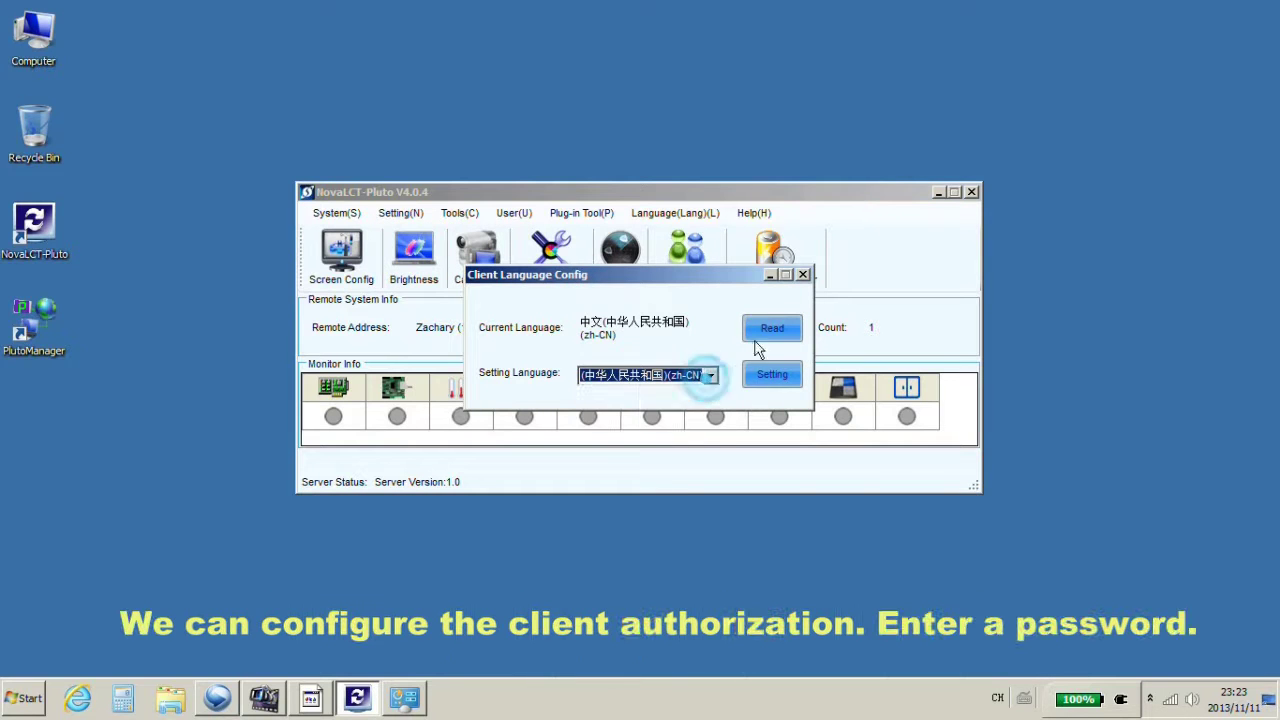
click(803, 274)
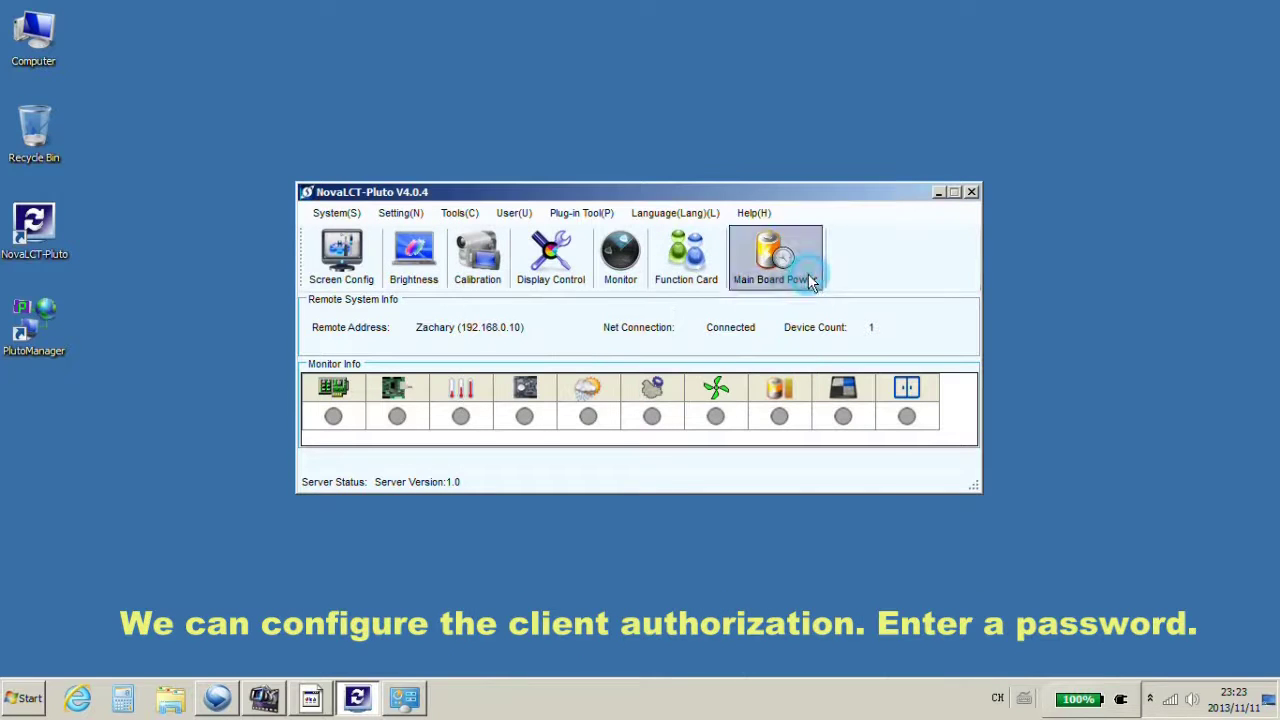
Step: Set up the client authorization by entering and repeating the new password, and apply it
click(401, 214)
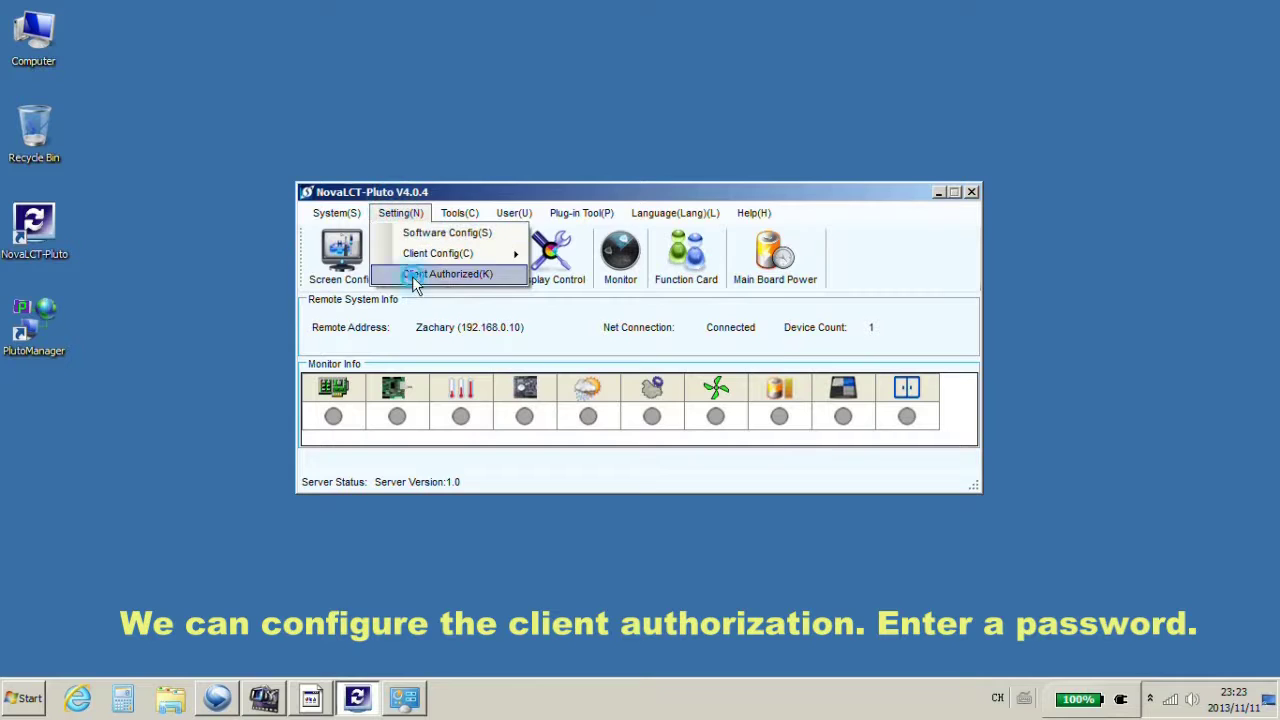
click(414, 272)
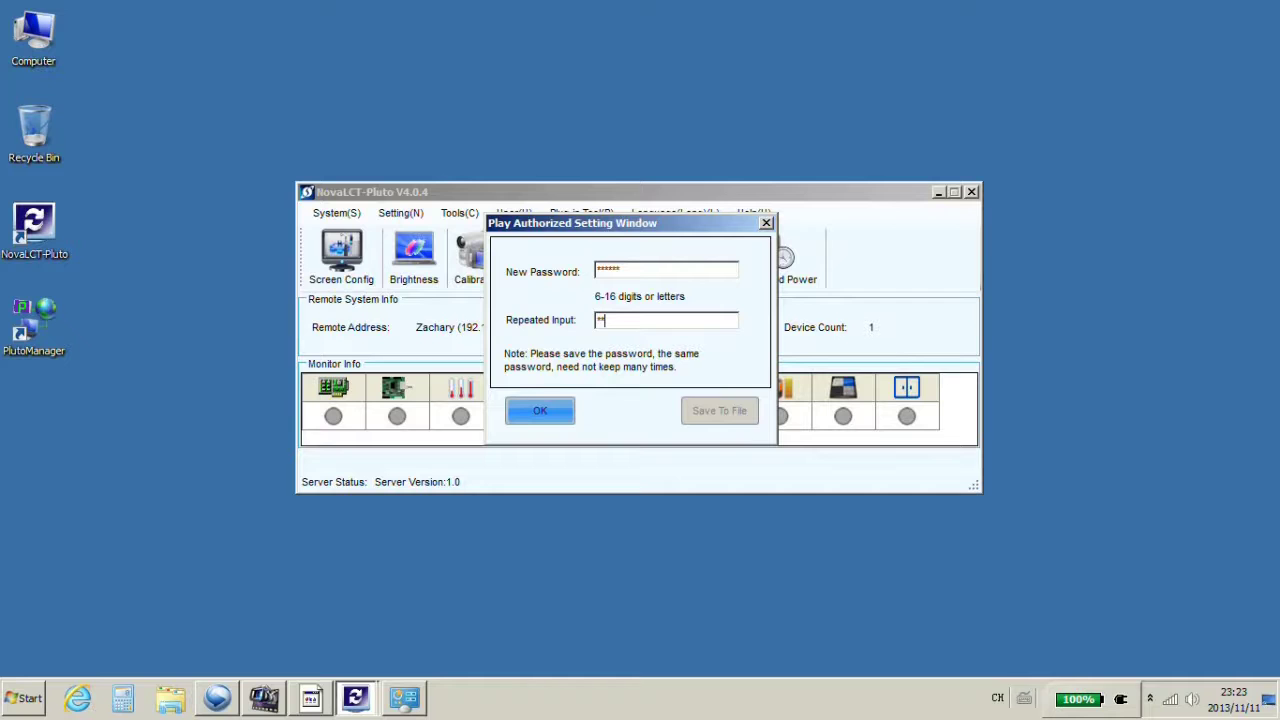
click(536, 408)
click(645, 369)
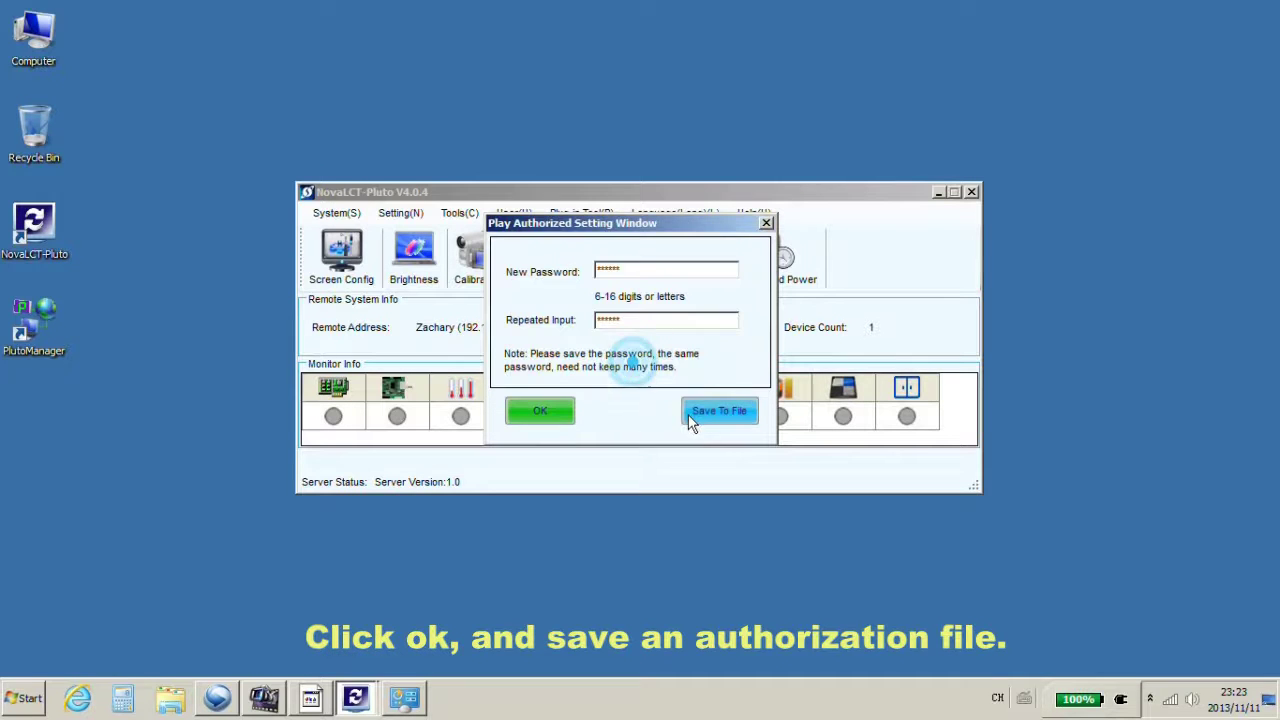
Step: Save the authorization to a file named key on the Desktop
click(696, 413)
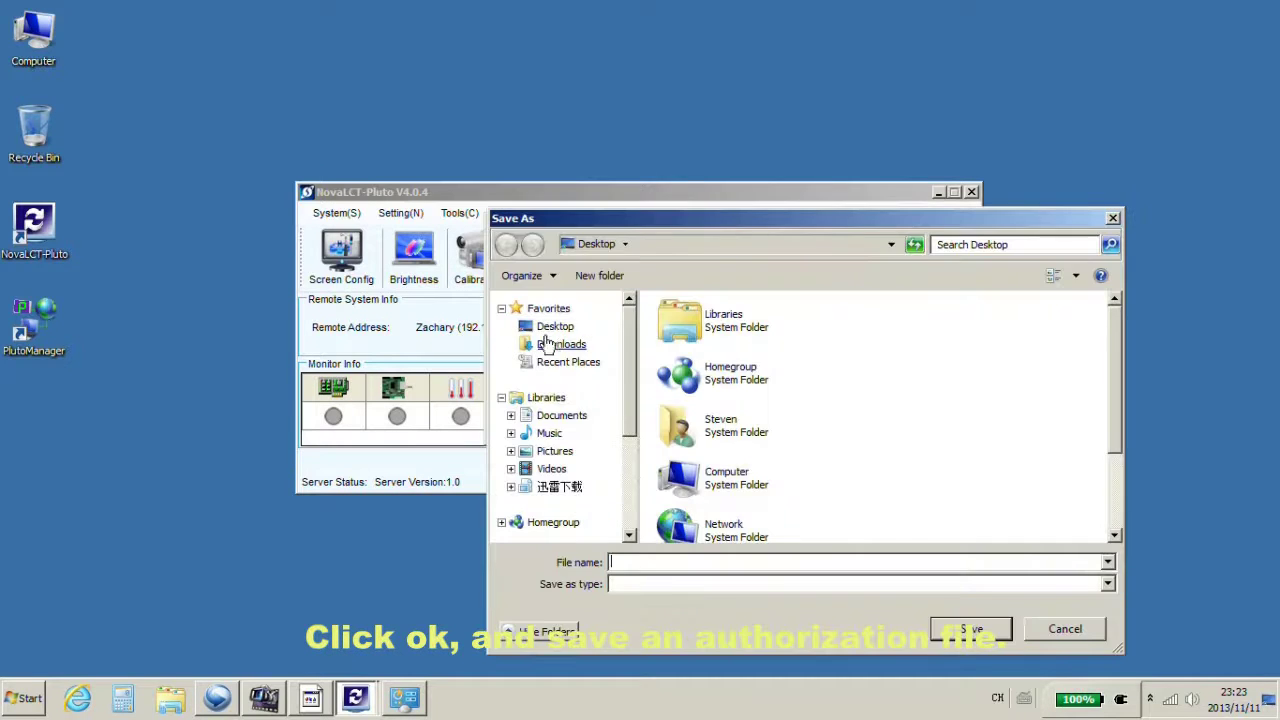
click(558, 328)
click(709, 567)
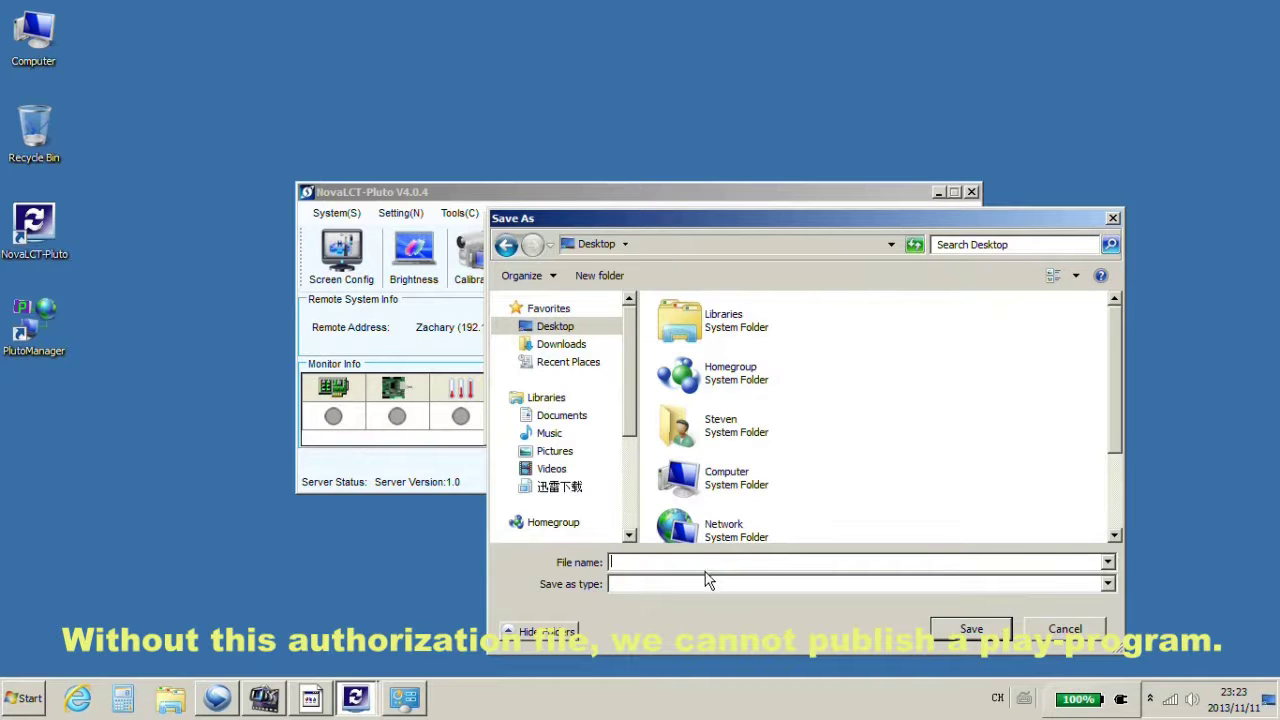
text(key)
click(963, 627)
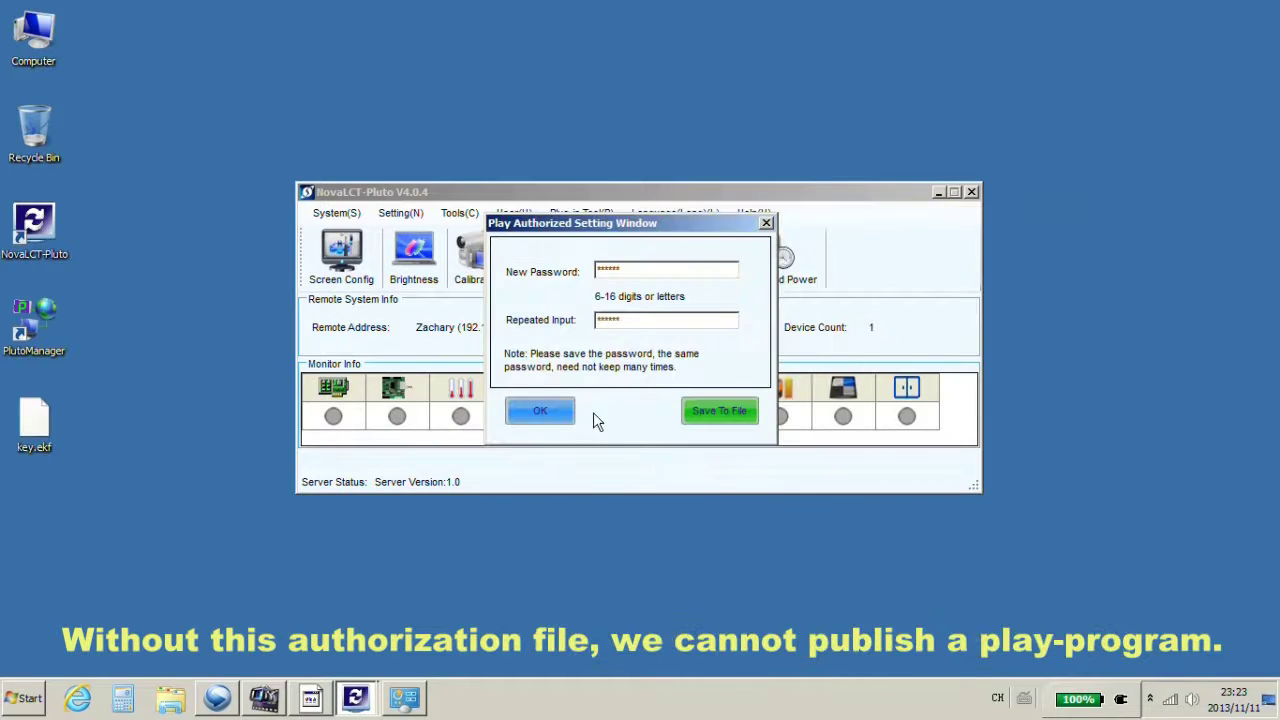
Step: Close the authorization settings and add a main board power schedule for 2013-11-11, all weekdays, enabled 08:00:00 and closed 22:00:00
click(766, 223)
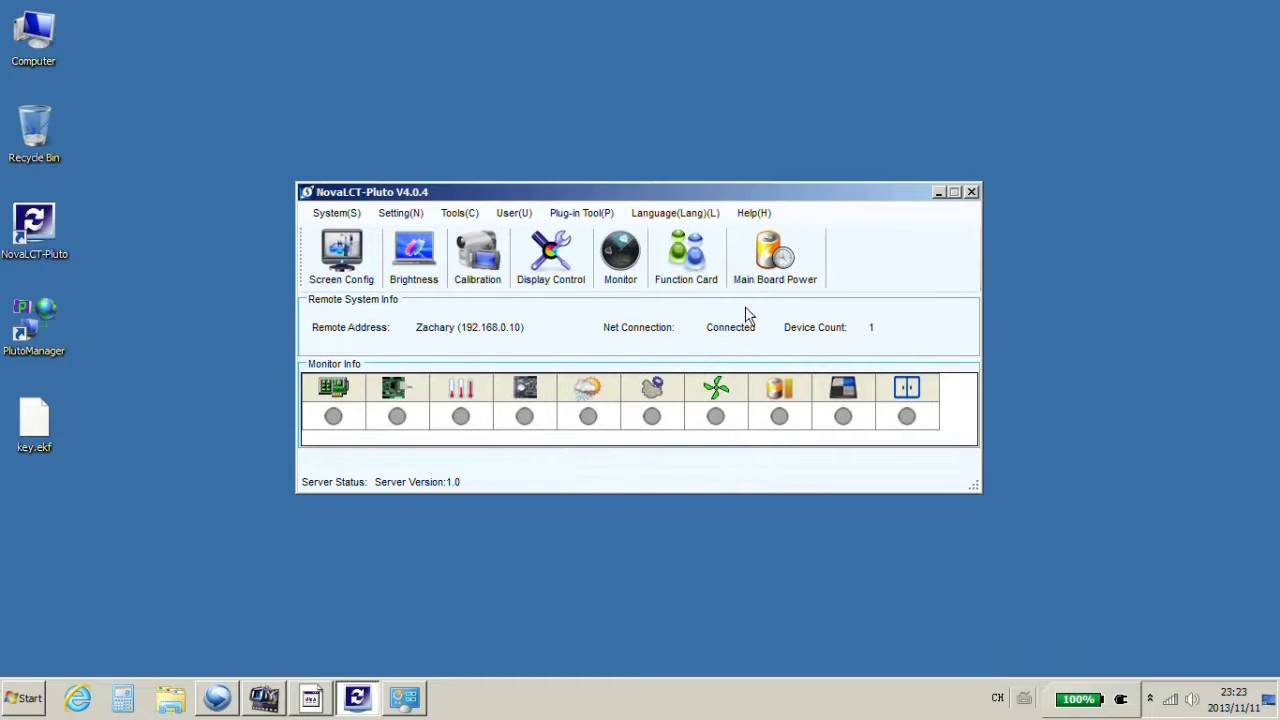
click(785, 277)
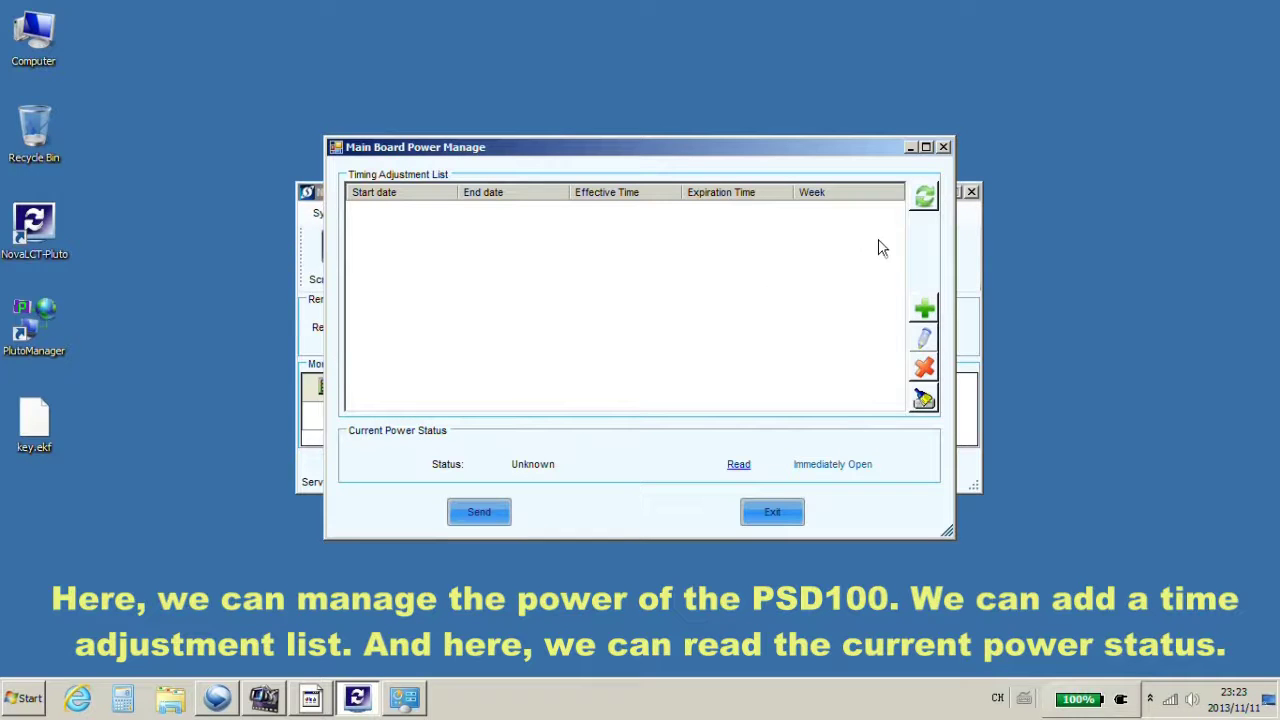
click(922, 312)
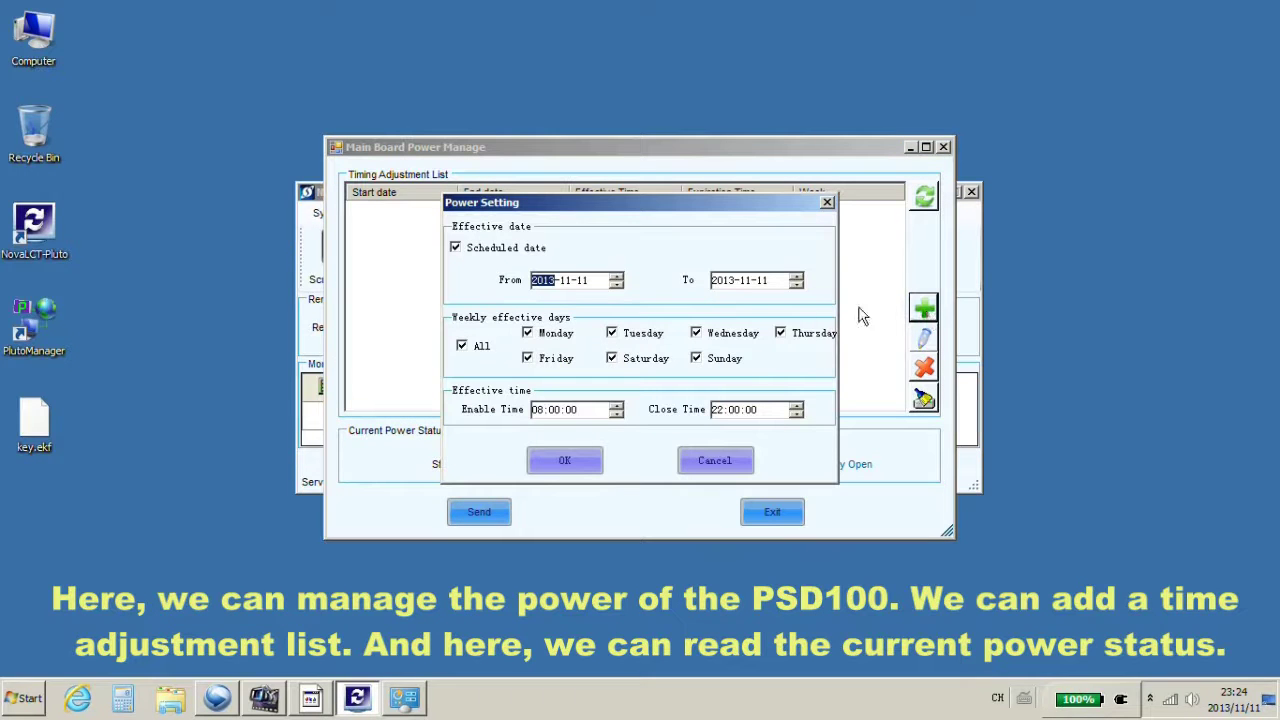
click(588, 462)
Step: Read the current power status of the main board and close the power management window
click(745, 470)
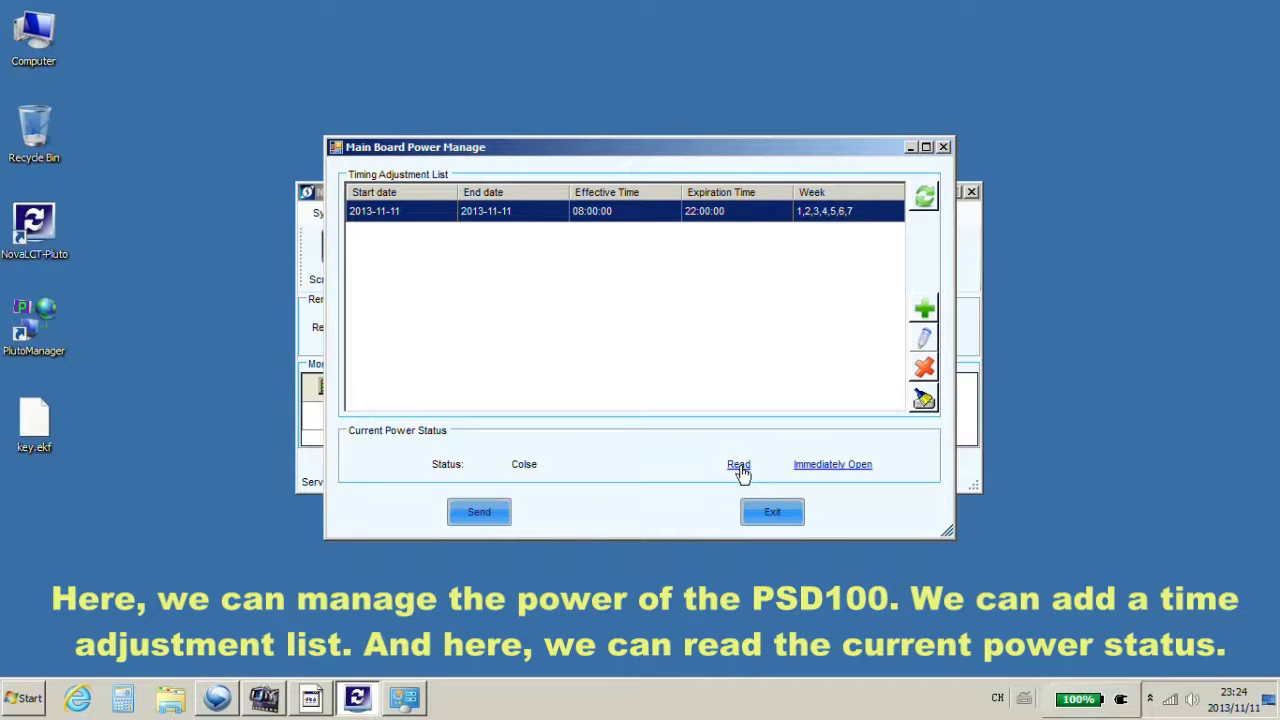
click(737, 468)
click(942, 148)
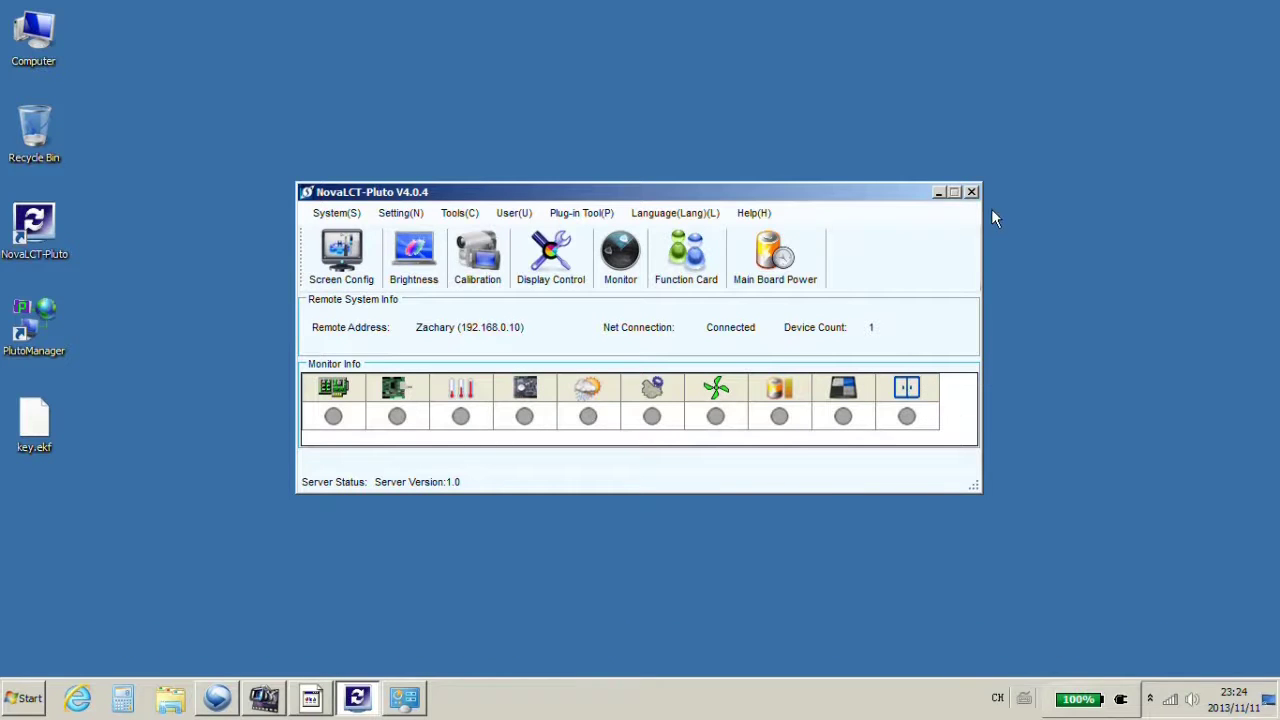
Step: Minimize NovaLCT-Pluto and launch PlutoManager from the desktop
click(940, 192)
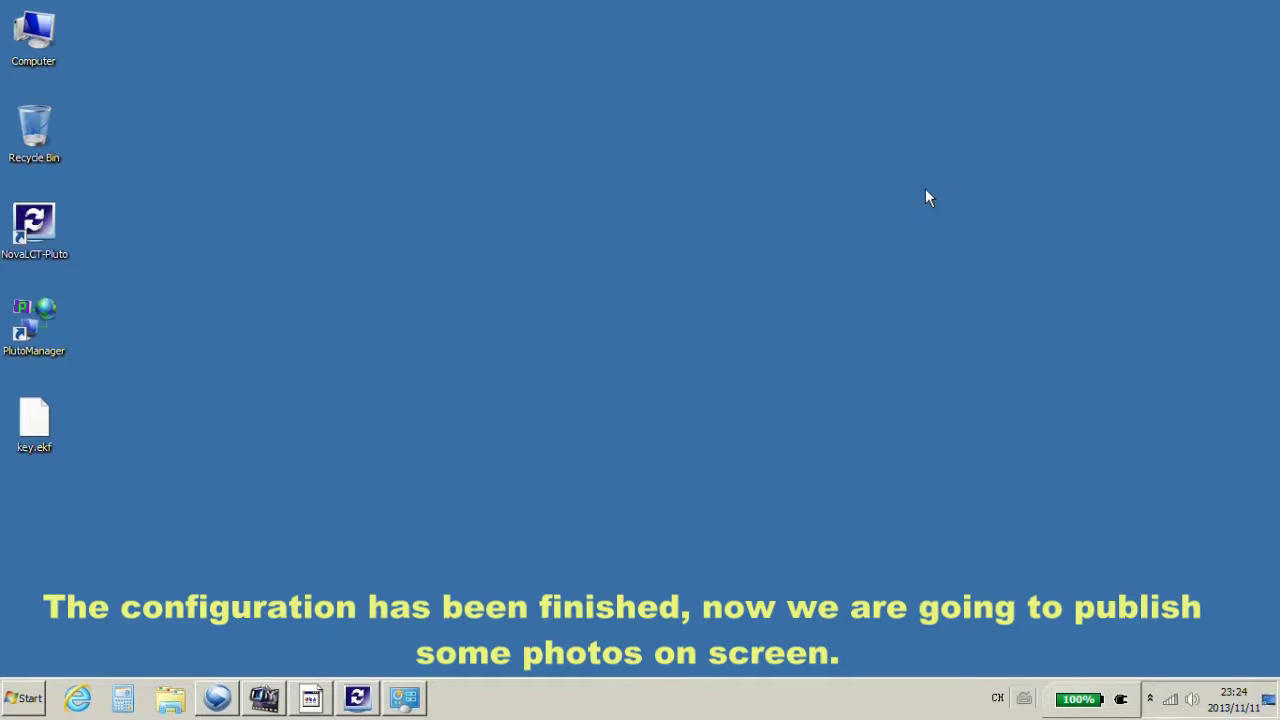
click(310, 285)
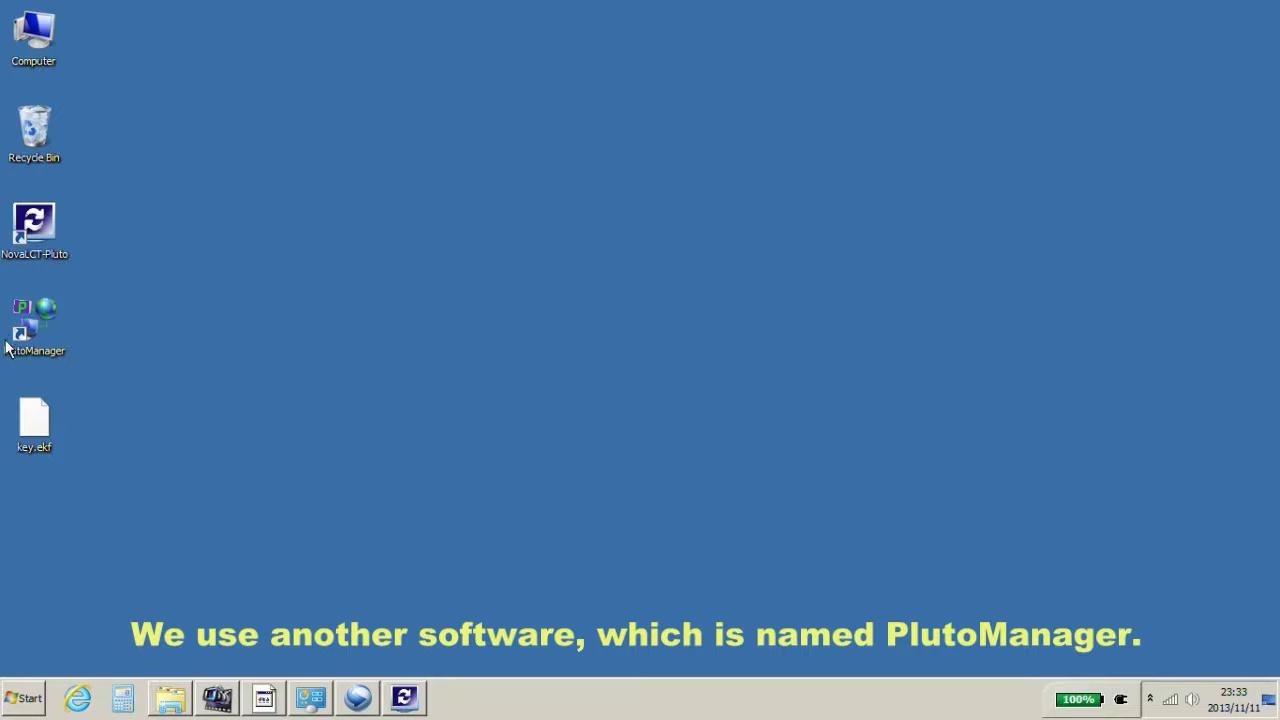
click(12, 340)
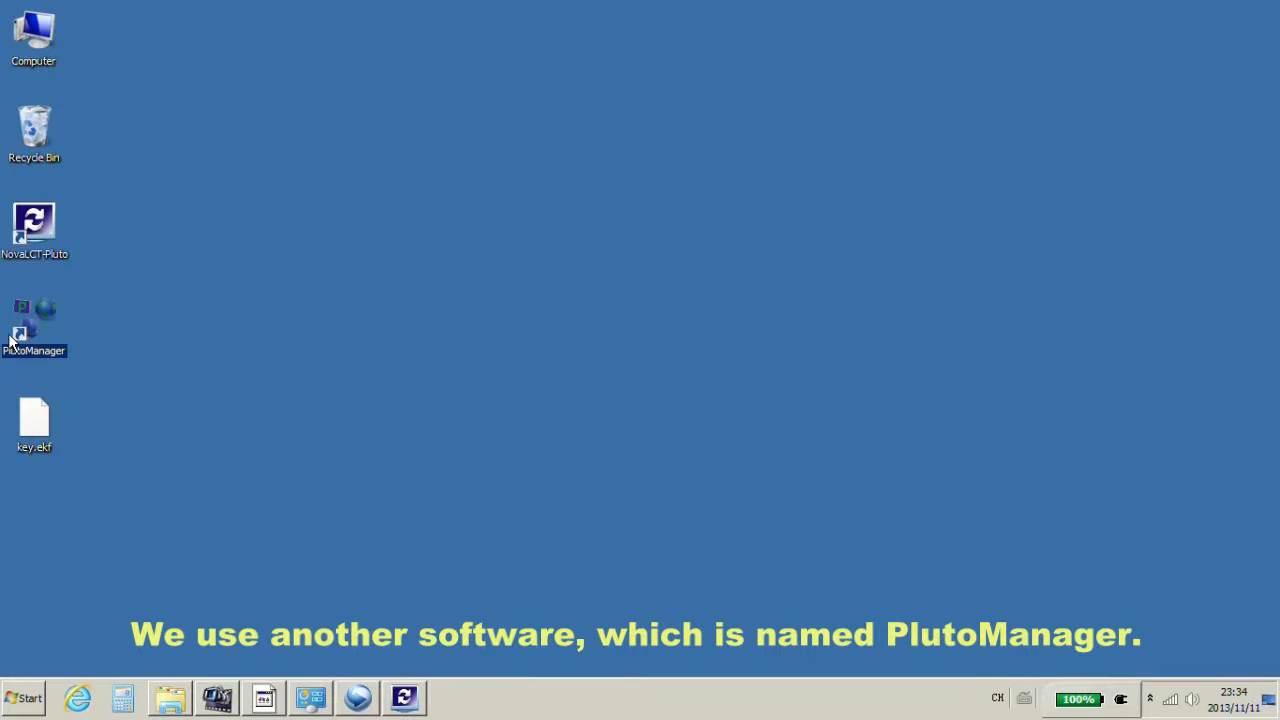
double_click(33, 325)
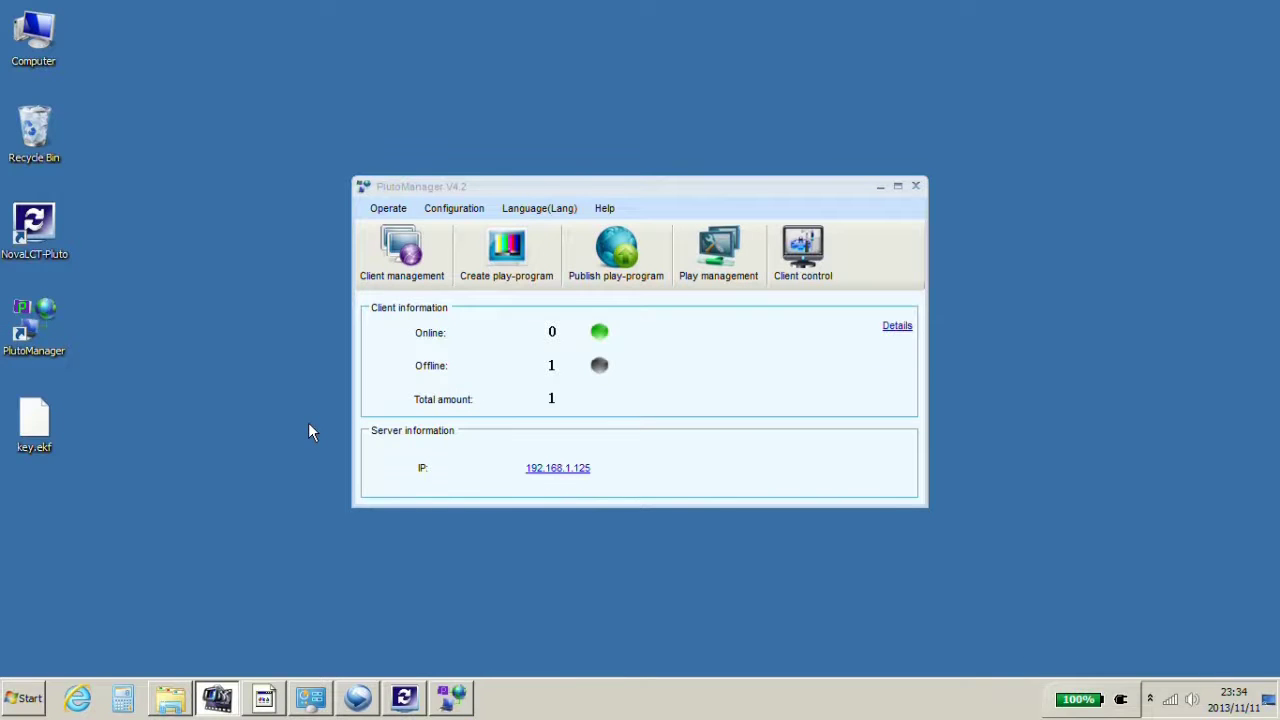
click(637, 186)
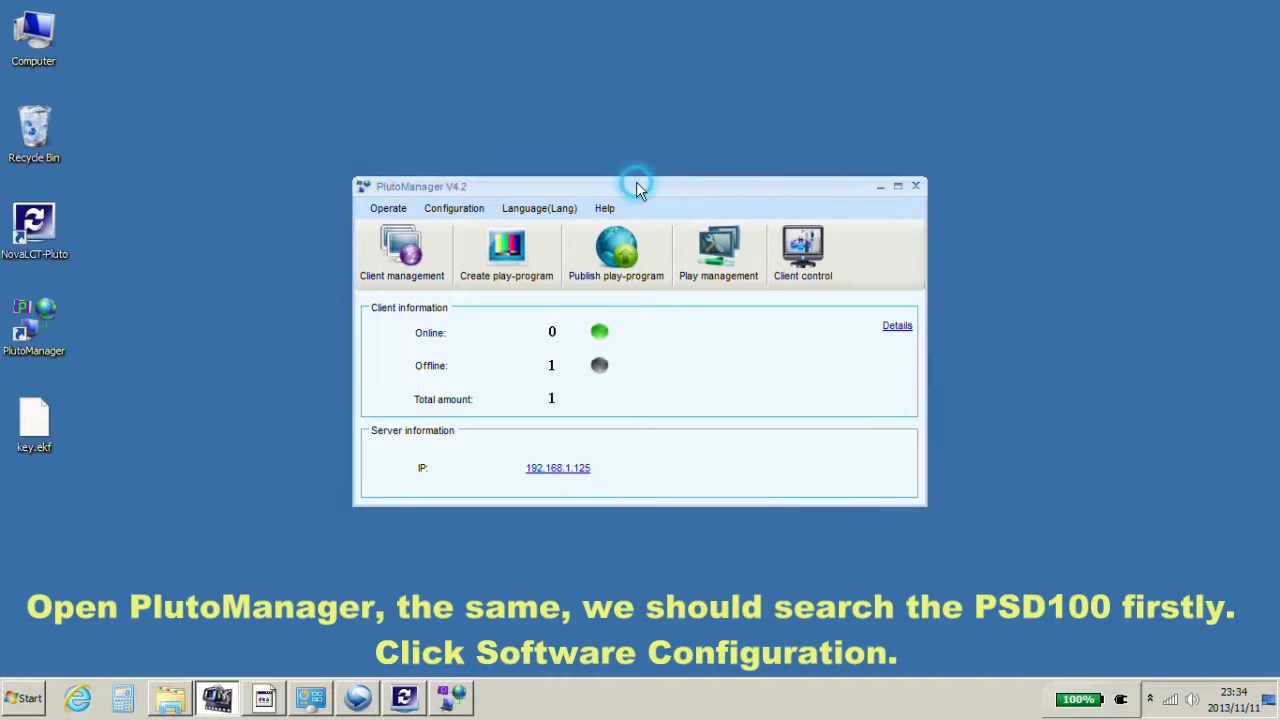
Step: Set the connect IP in the software configuration to 192.168.0.1
click(450, 210)
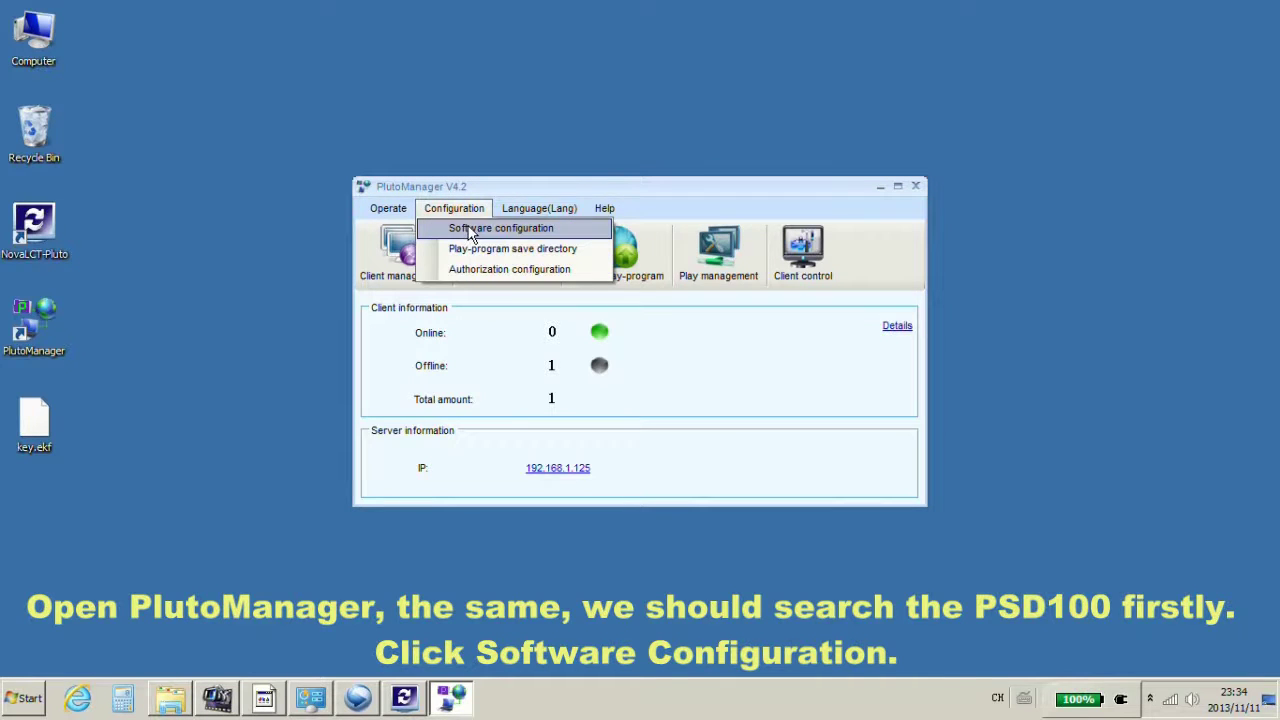
click(573, 232)
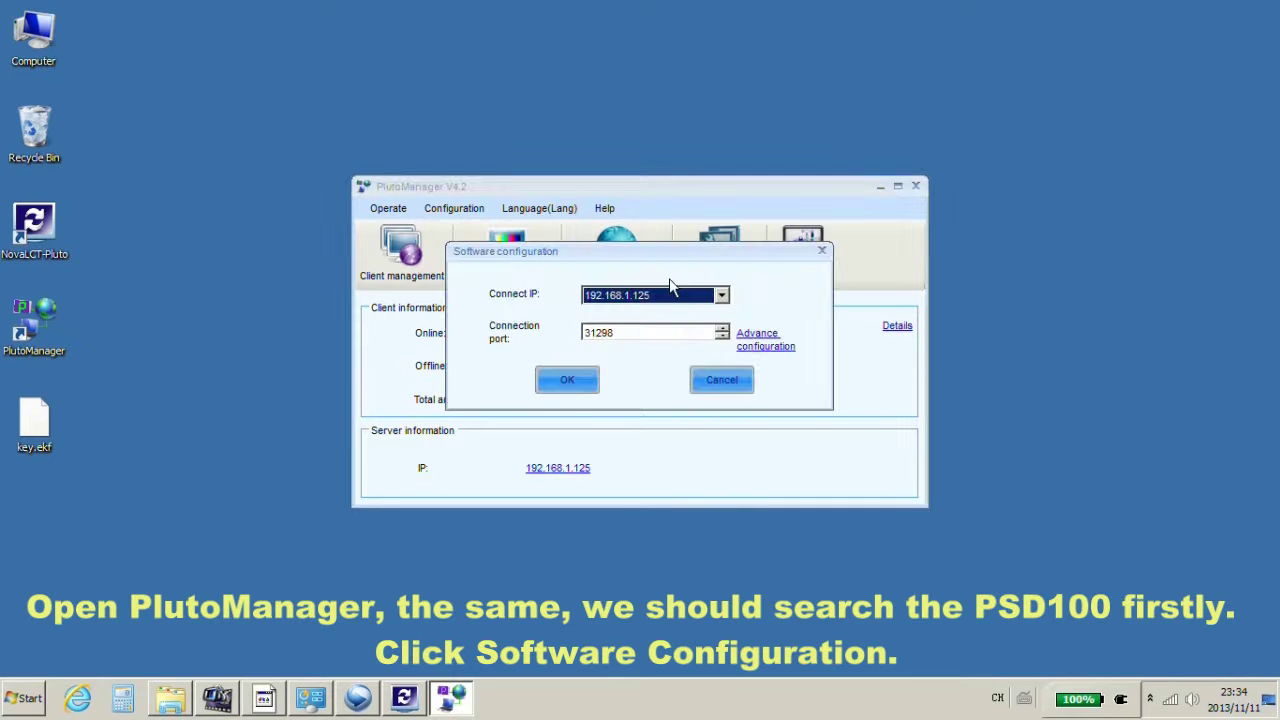
click(722, 296)
click(712, 312)
click(567, 379)
Step: Search all clients in the LAN from client management, adding them to the <Default> group
click(413, 263)
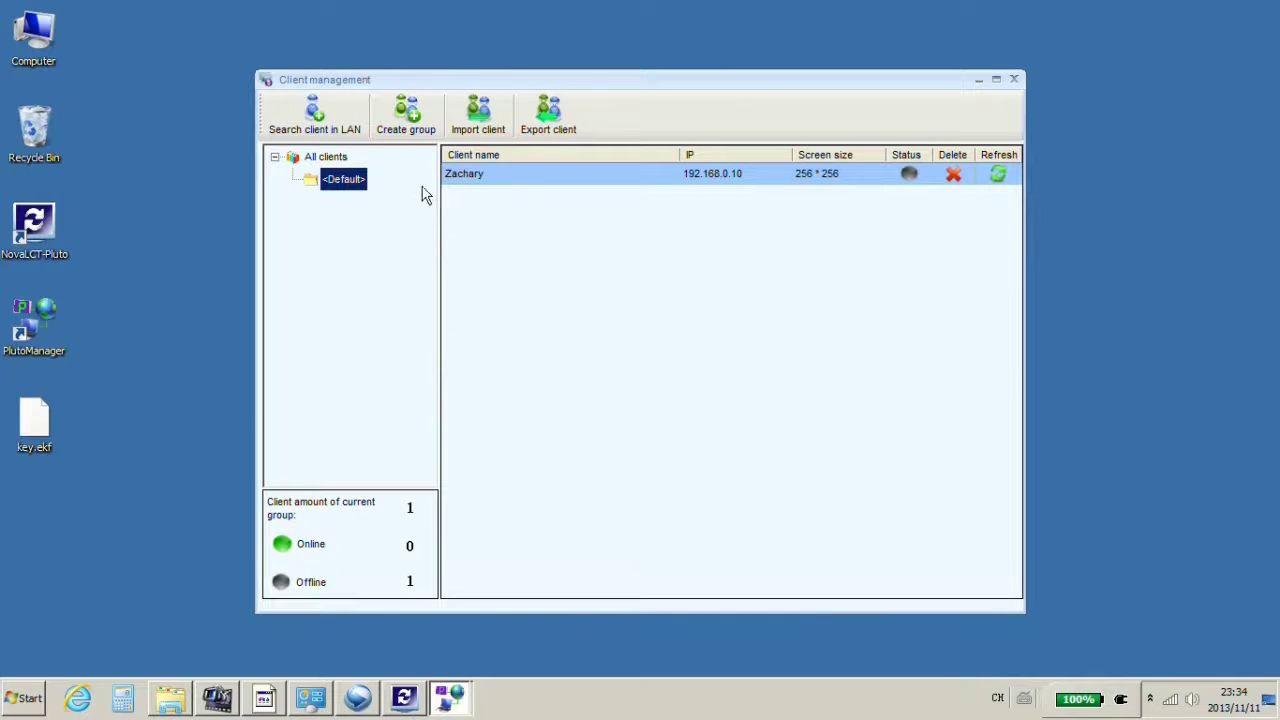
click(330, 124)
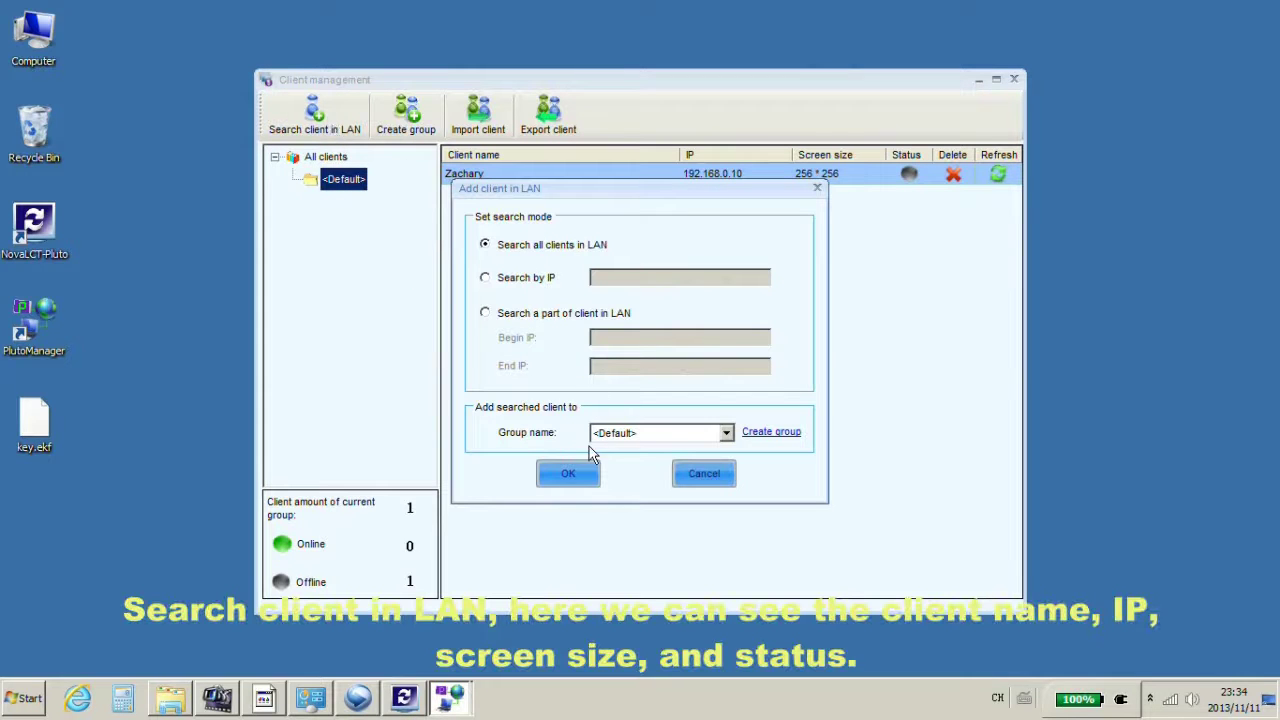
click(571, 470)
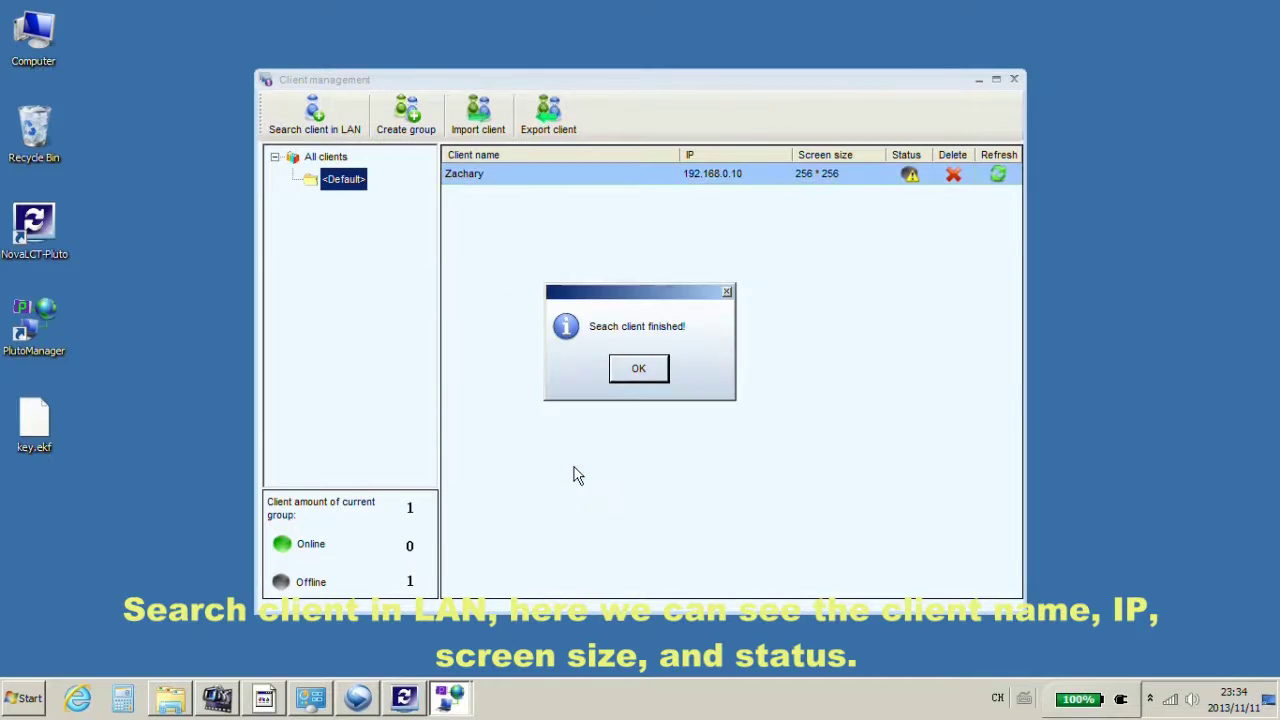
click(640, 368)
Step: Check the found client's IP, screen size and status, and close client management
click(757, 178)
click(857, 178)
click(915, 176)
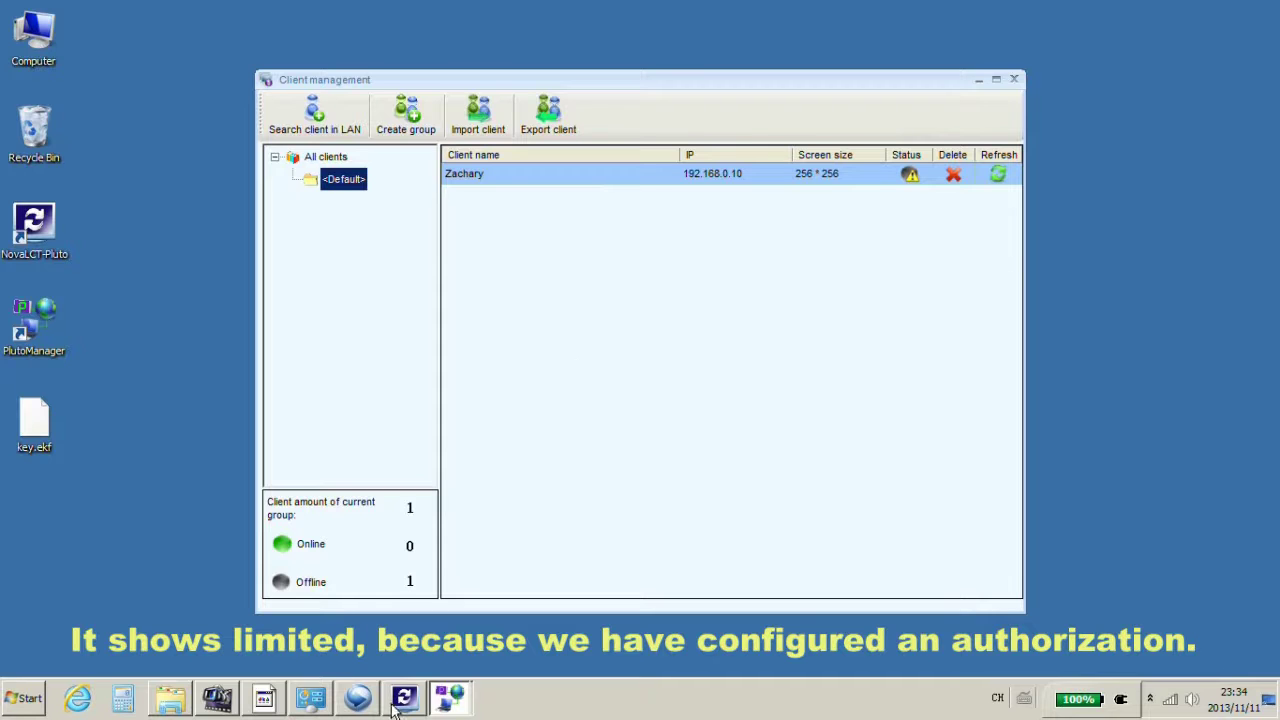
mouse_move(397, 708)
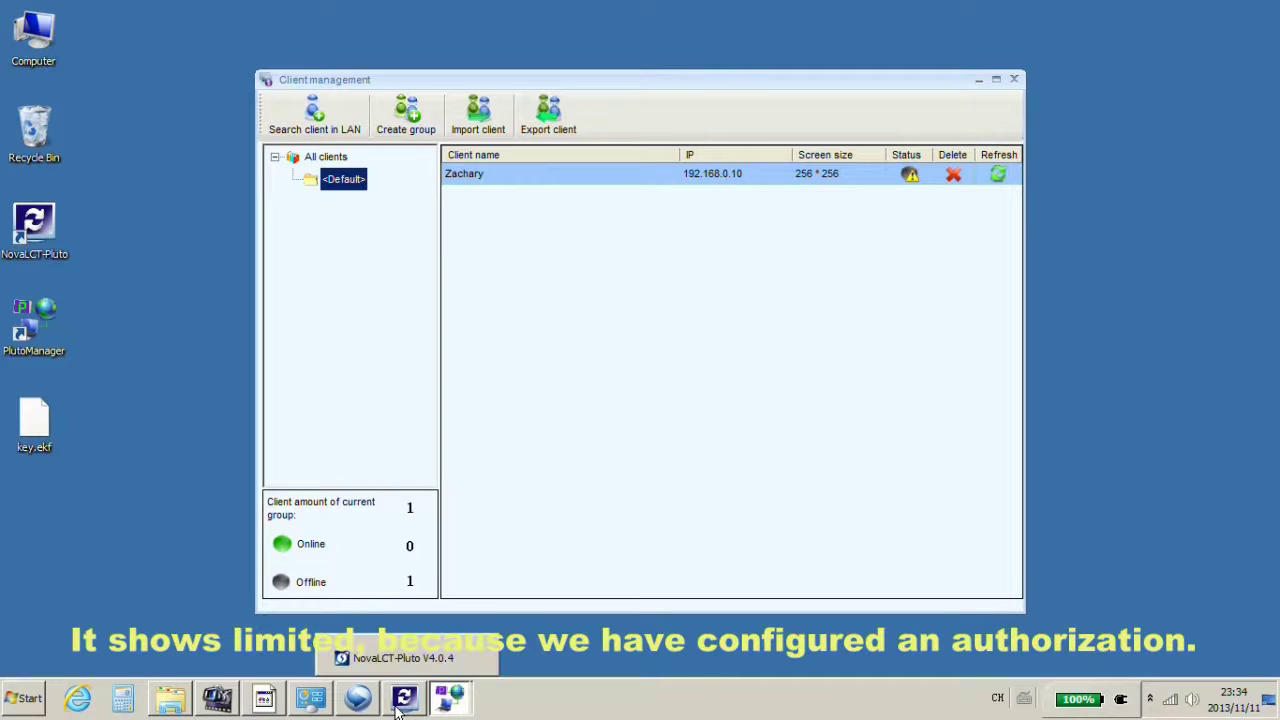
click(1014, 80)
Step: Load the authorization file key.ekf from the Desktop in the authorization configuration
click(454, 208)
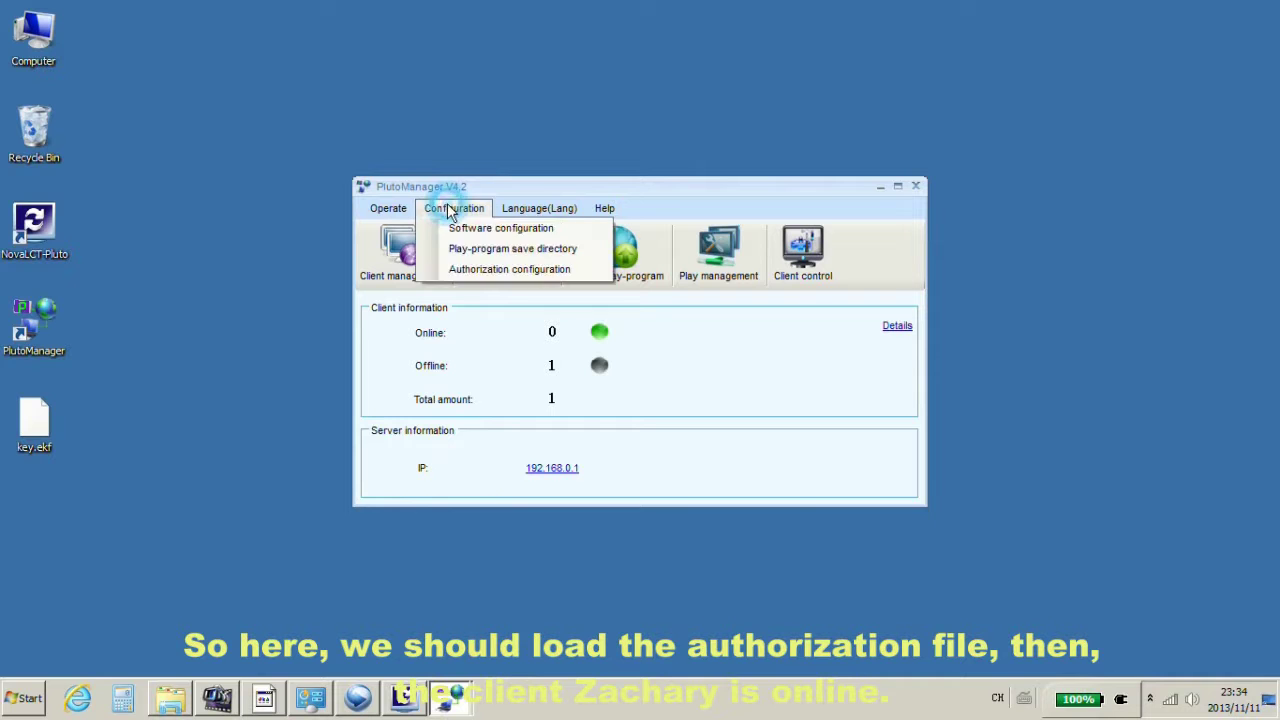
click(477, 275)
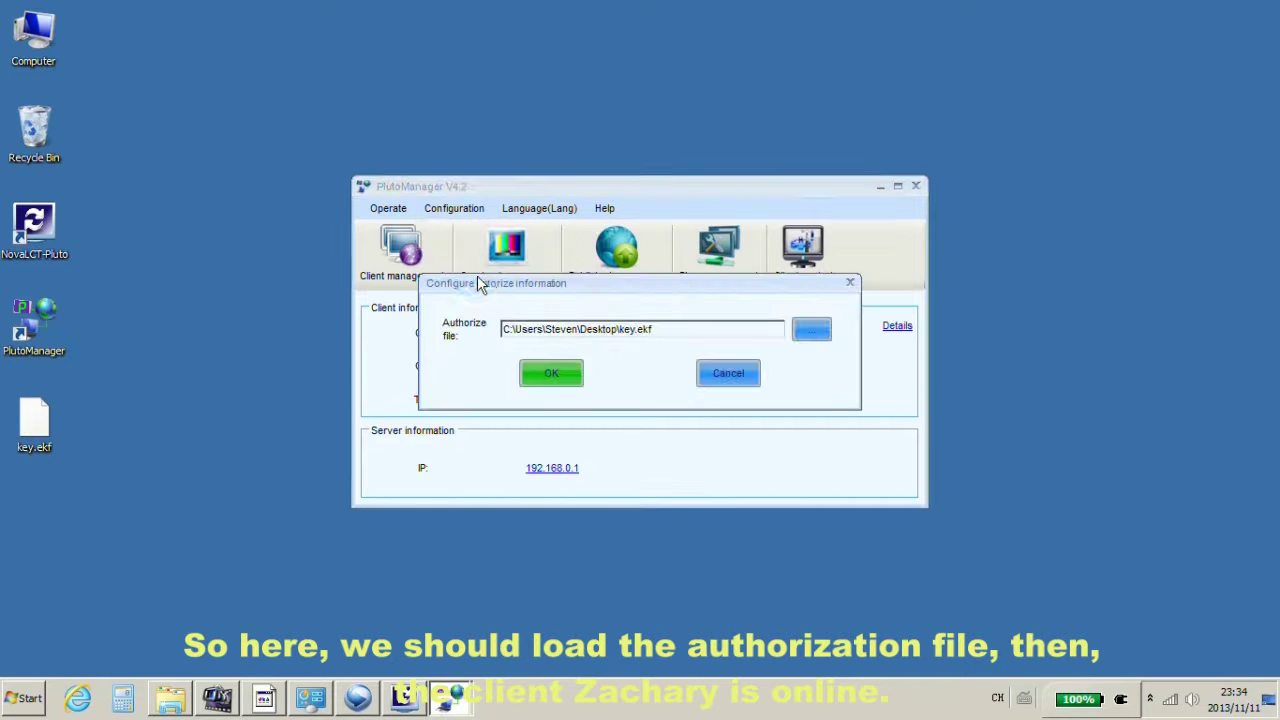
click(551, 374)
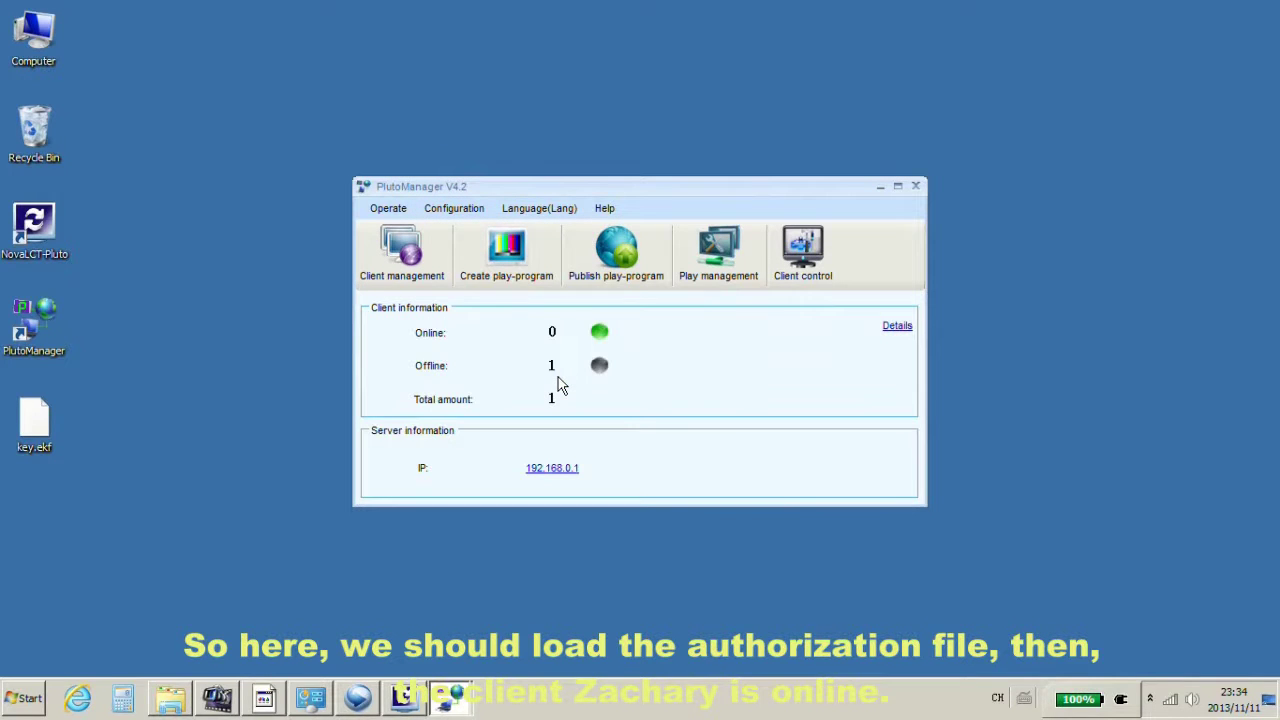
Step: Repeat the search for all clients in the LAN with the authorization loaded, and close client management
click(404, 255)
click(314, 115)
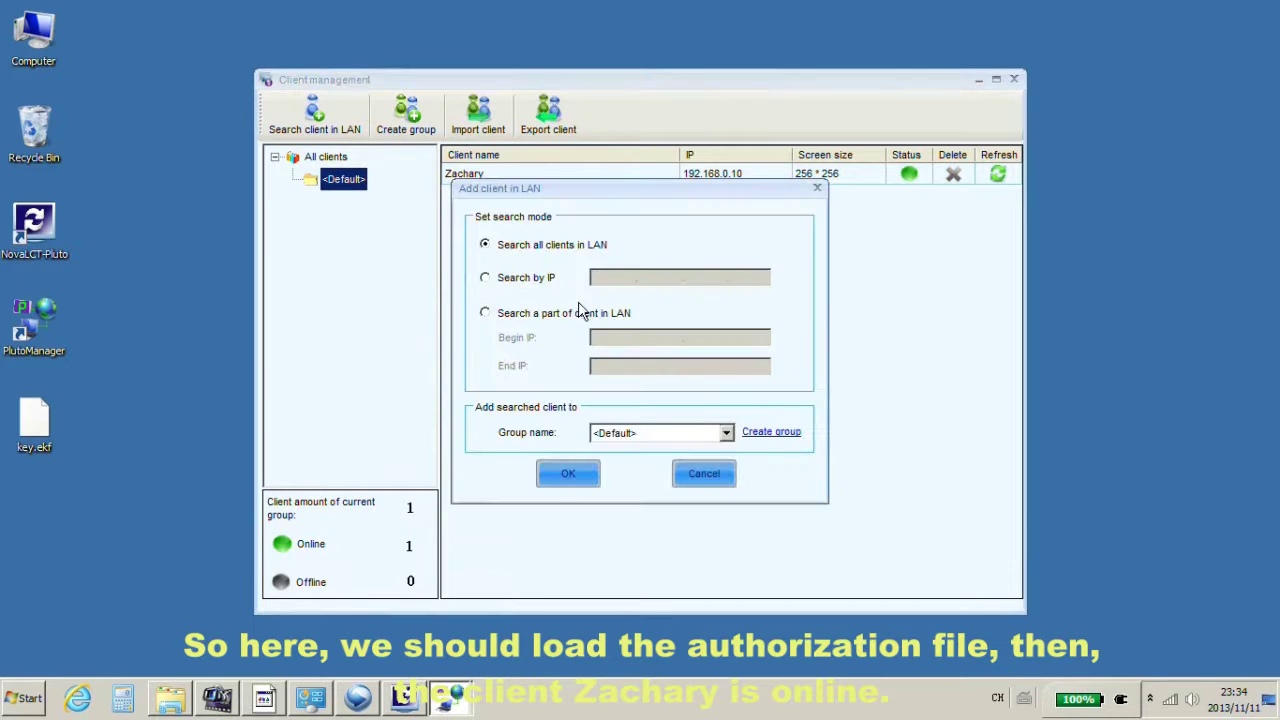
click(569, 473)
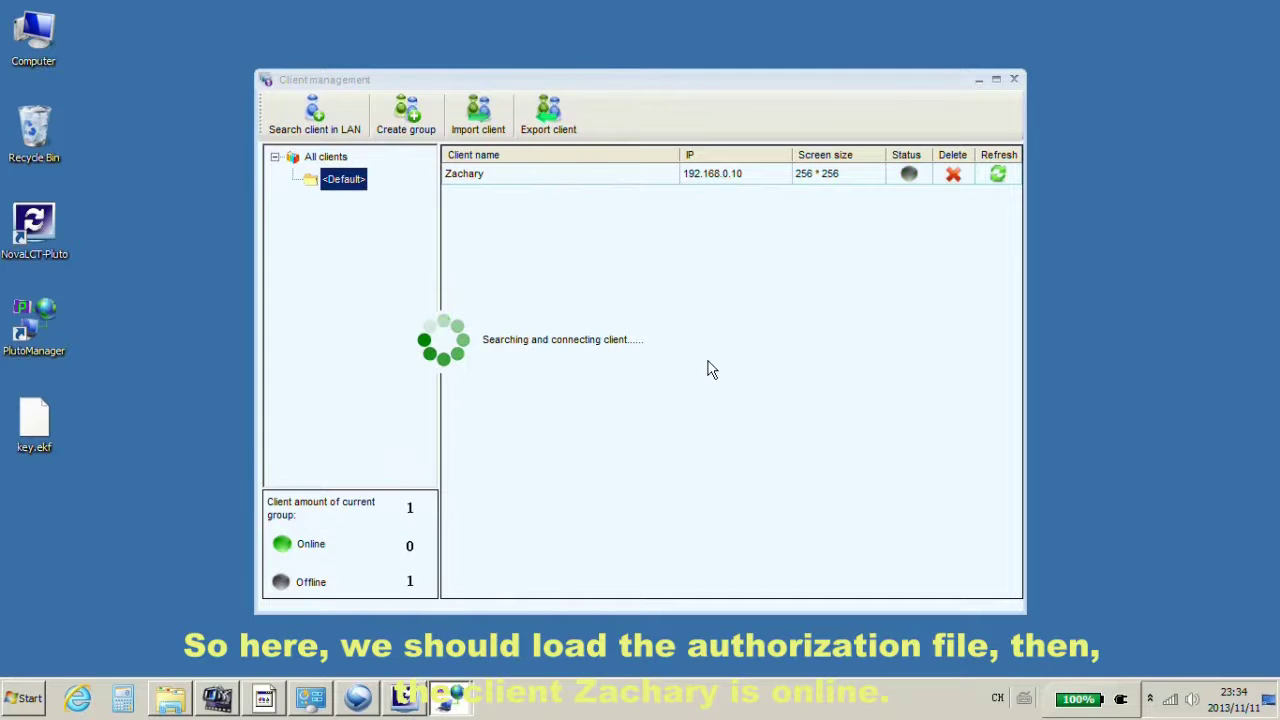
click(638, 376)
click(1012, 82)
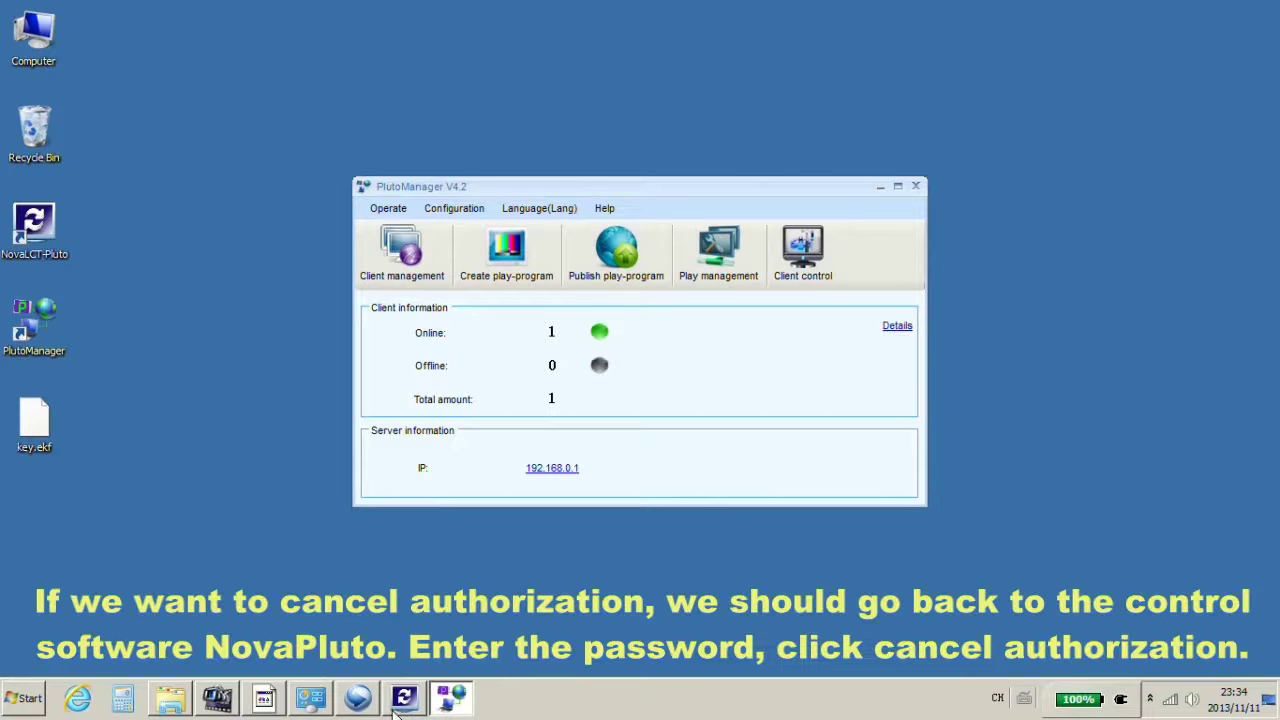
Step: Switch to NovaLCT-Pluto and log in to the client authorization with the old password
click(405, 699)
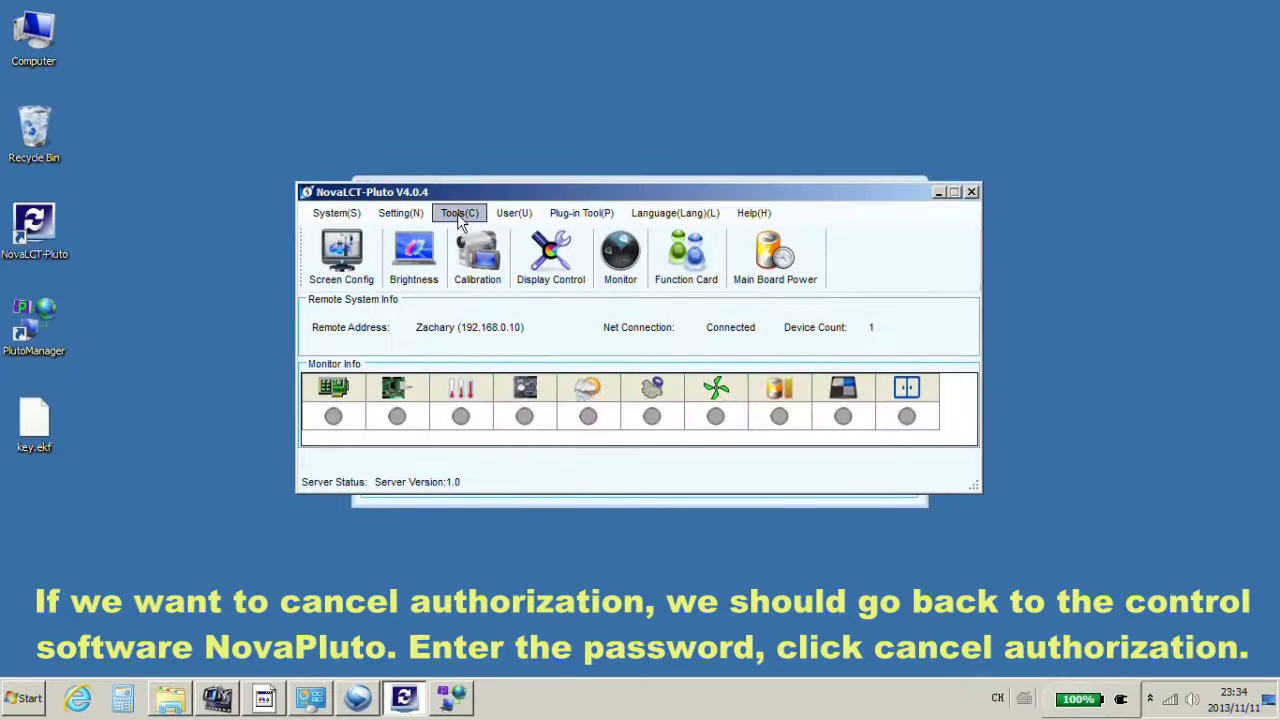
click(408, 217)
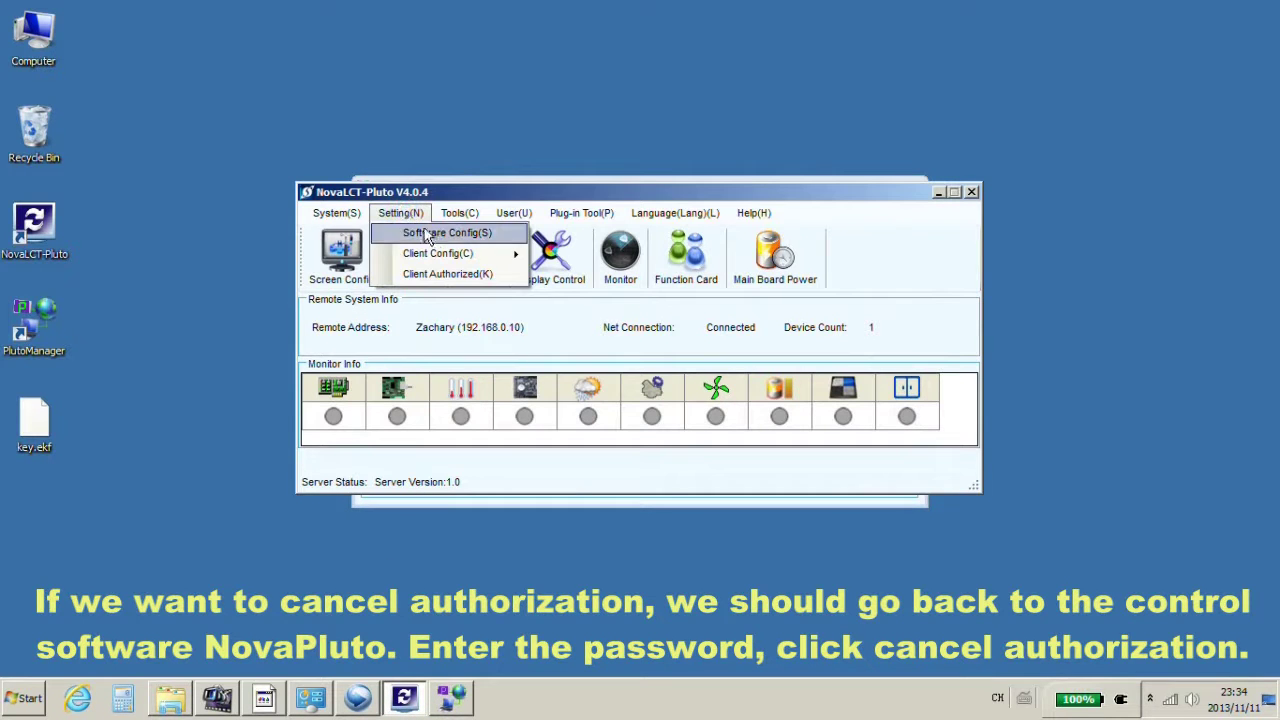
click(474, 276)
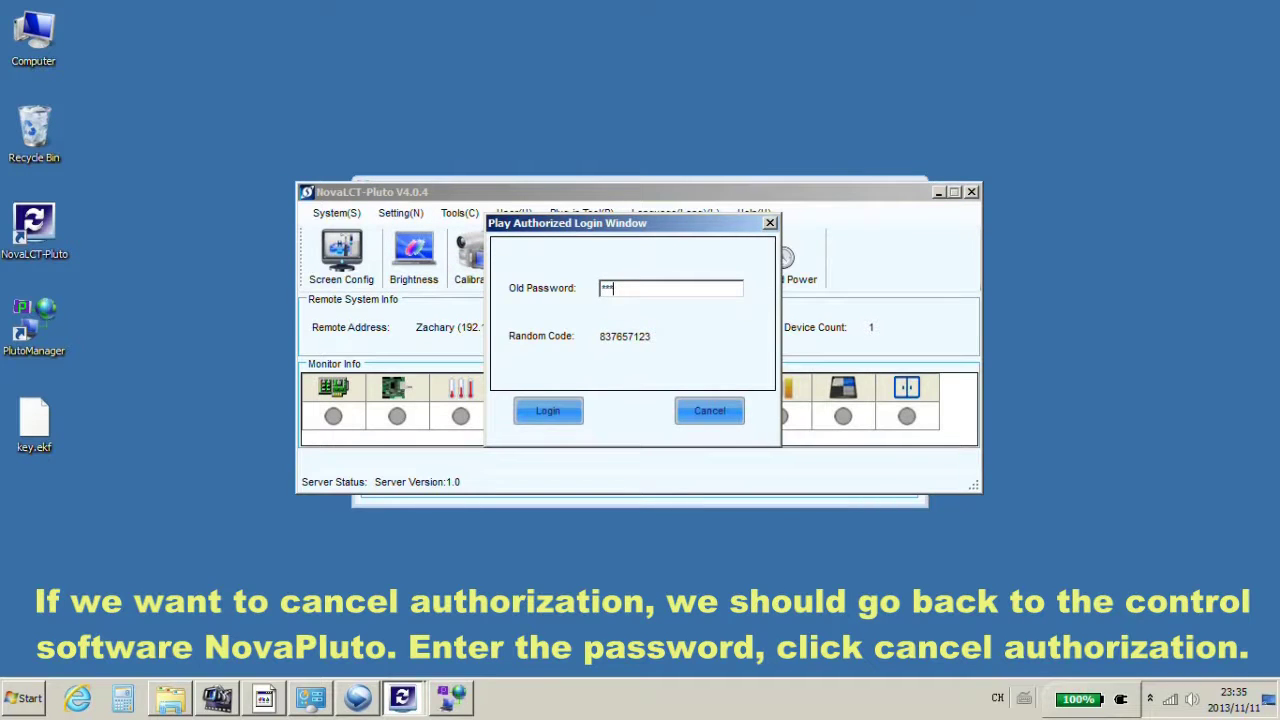
click(548, 411)
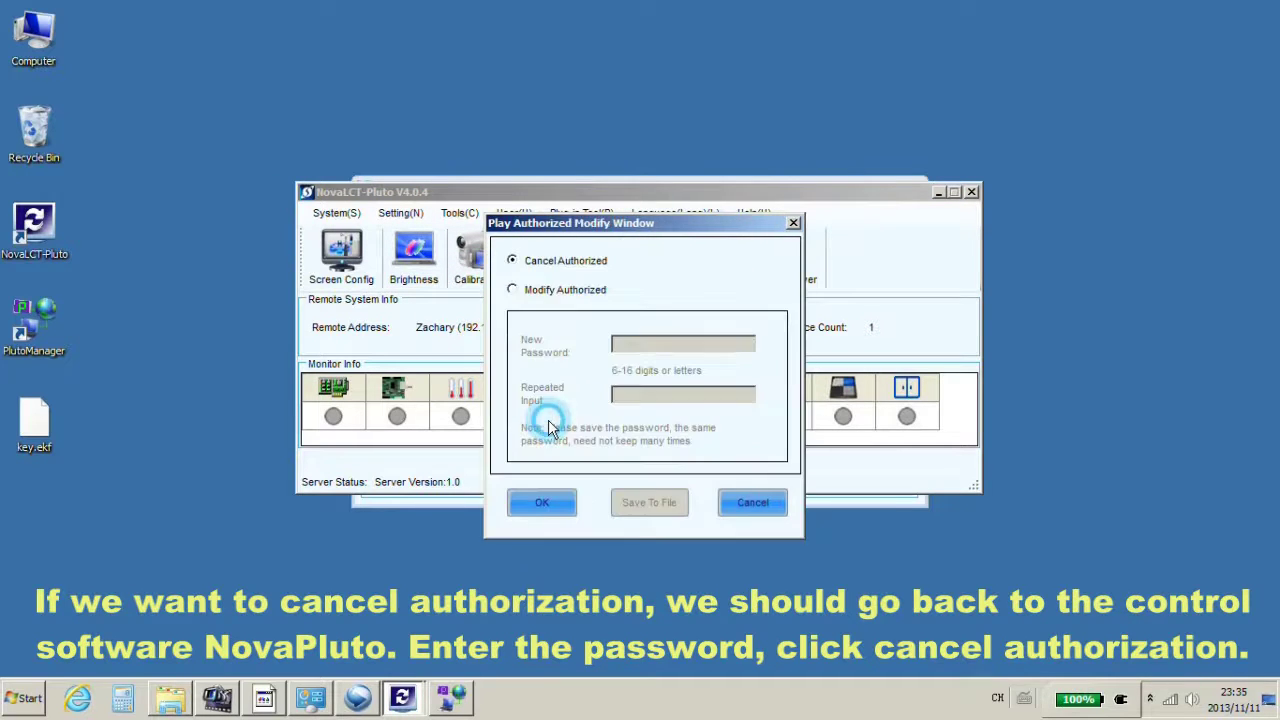
Step: Cancel the play authorization and close the authorization window
click(536, 503)
click(649, 406)
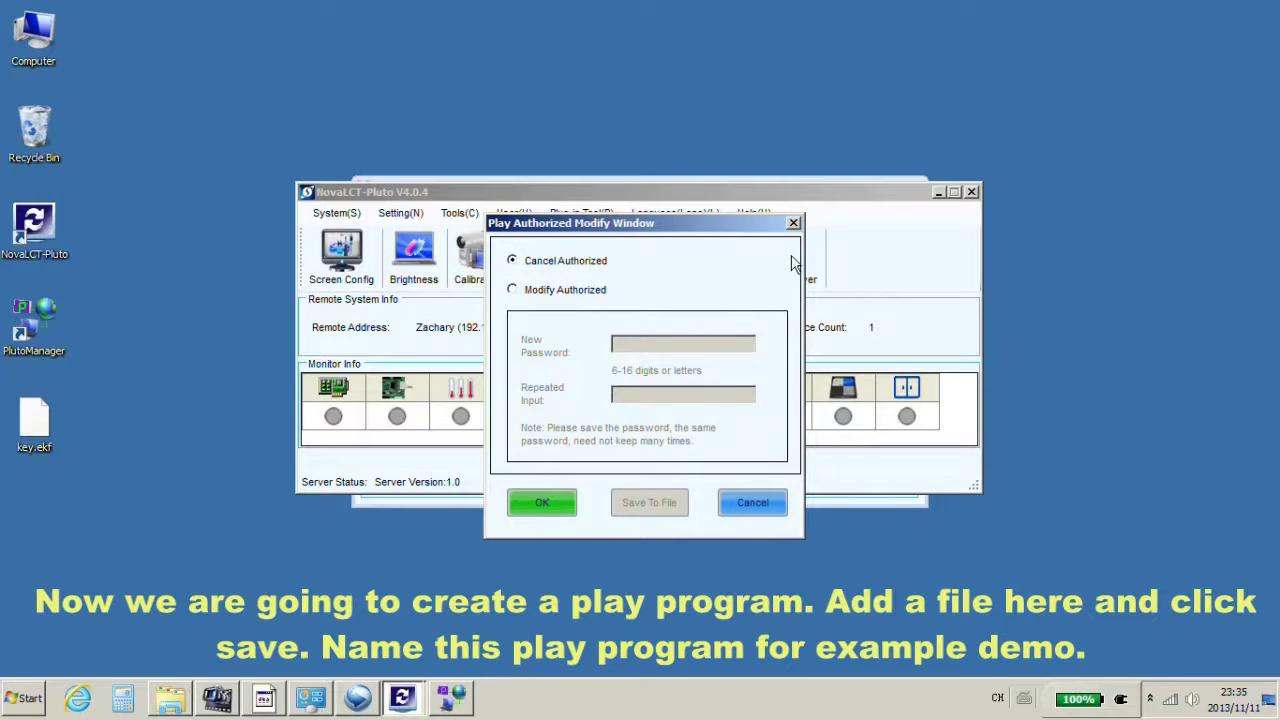
click(793, 223)
Step: Switch to PlutoManager, start a new play-program and add the picture Tulips.jpg to Common Window1
click(452, 699)
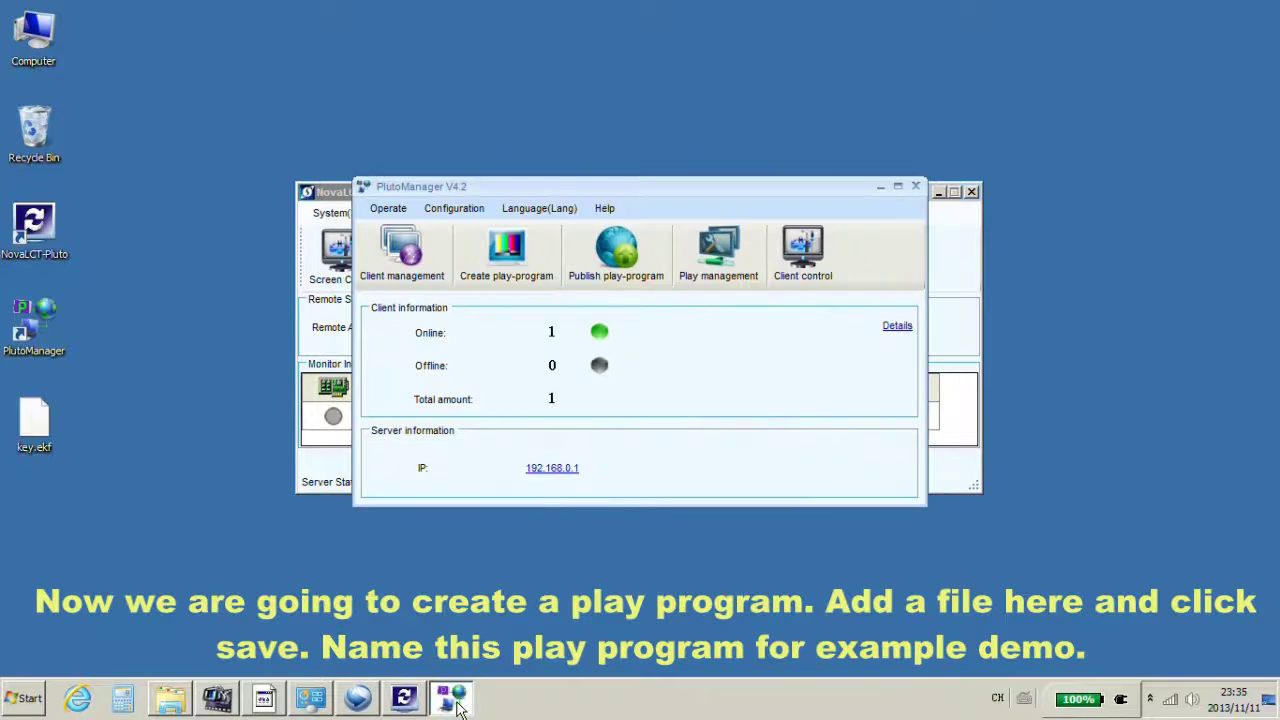
click(519, 276)
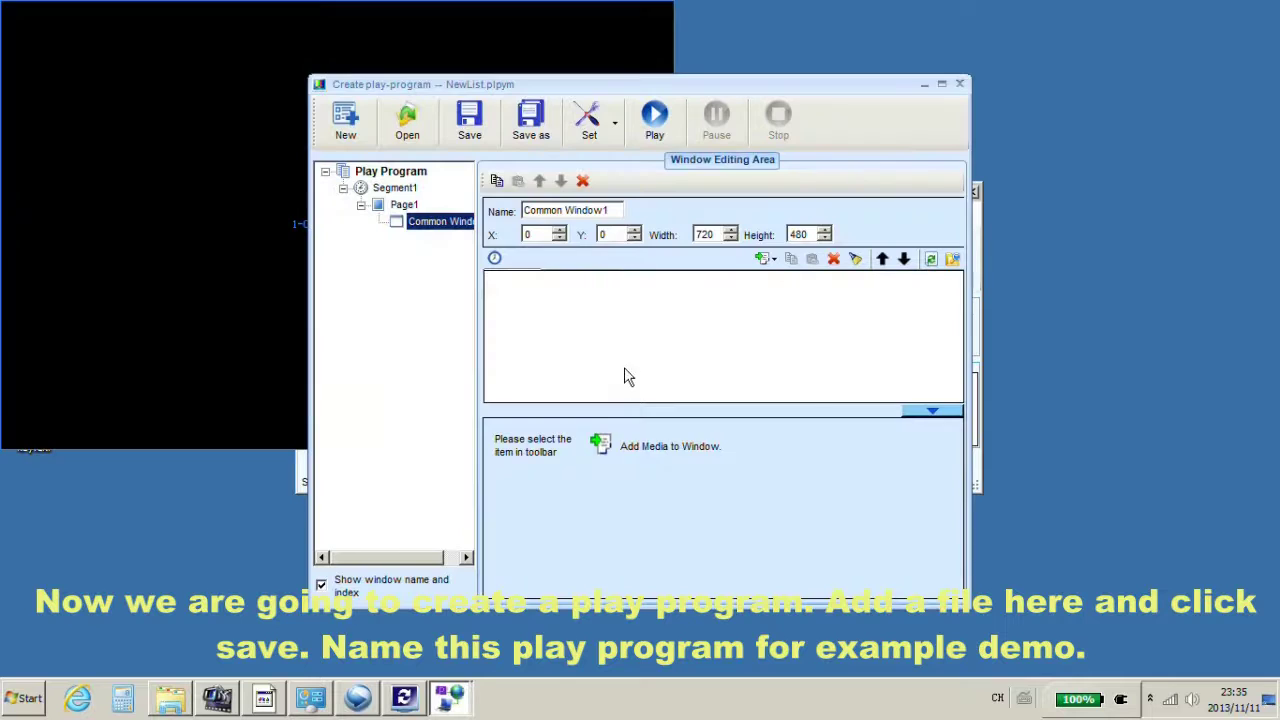
right_click(620, 327)
click(662, 337)
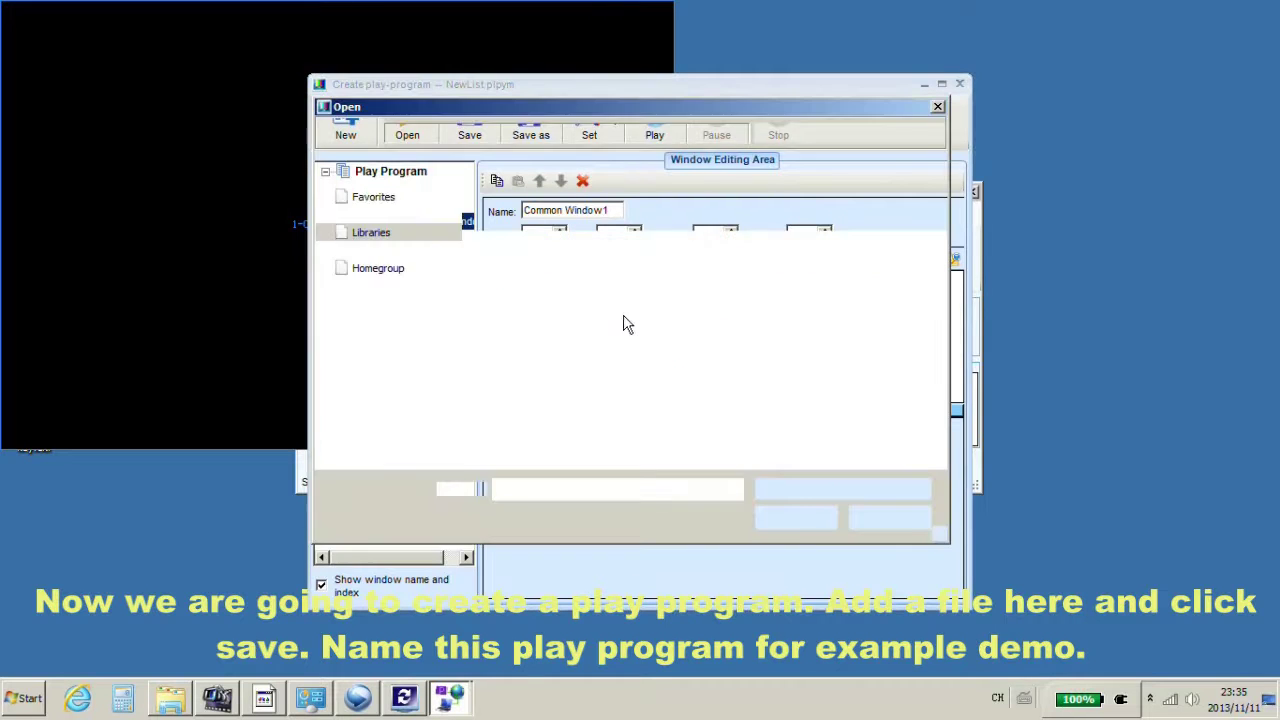
double_click(525, 358)
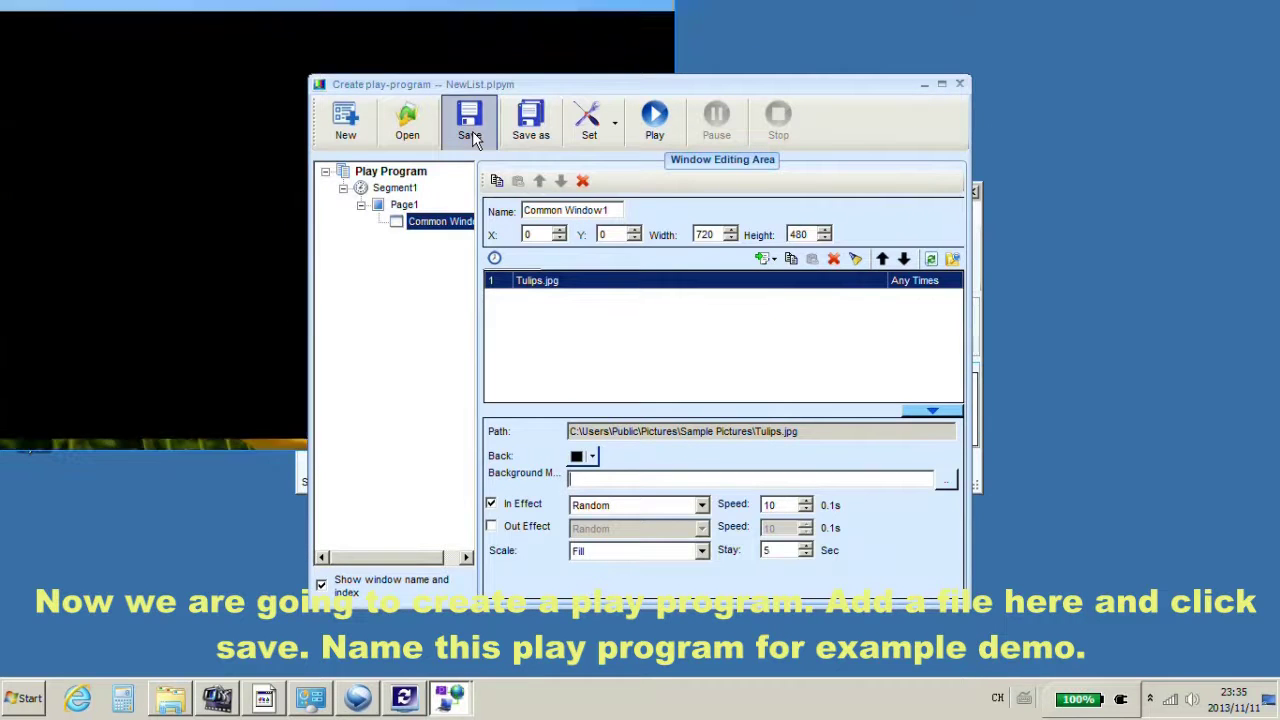
Step: Save the play-program under the name demo
click(472, 131)
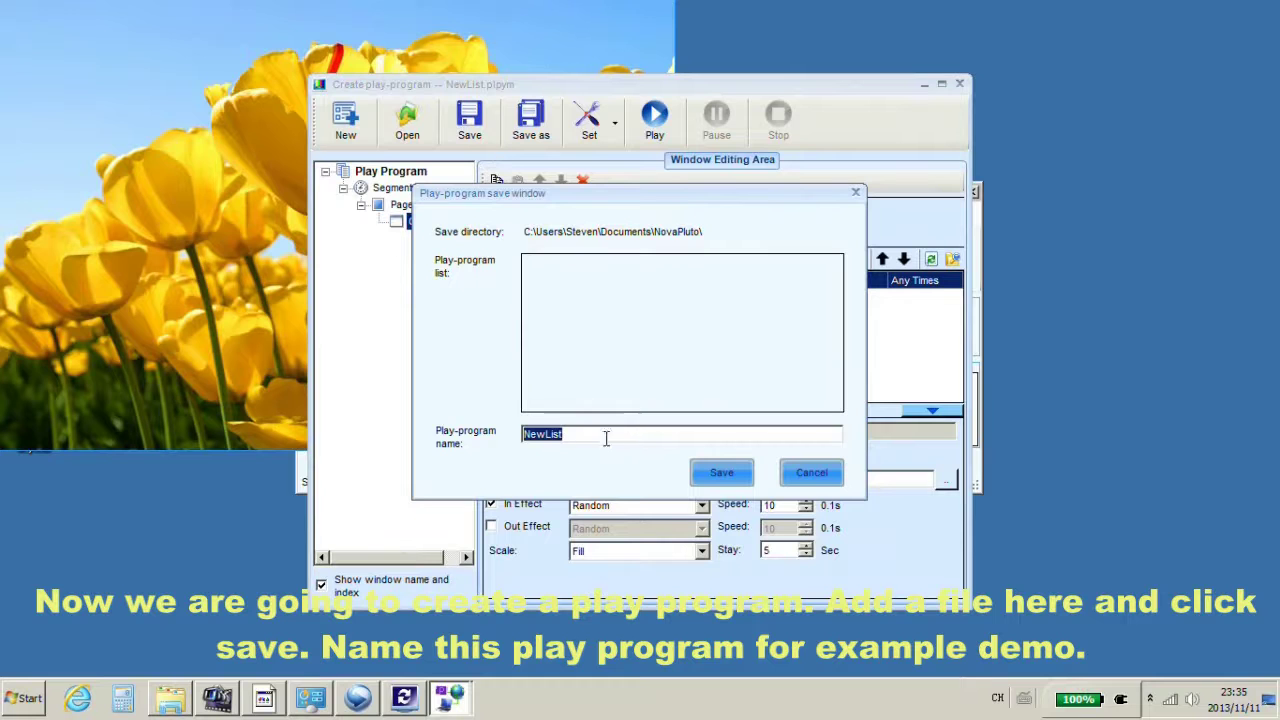
text(demo)
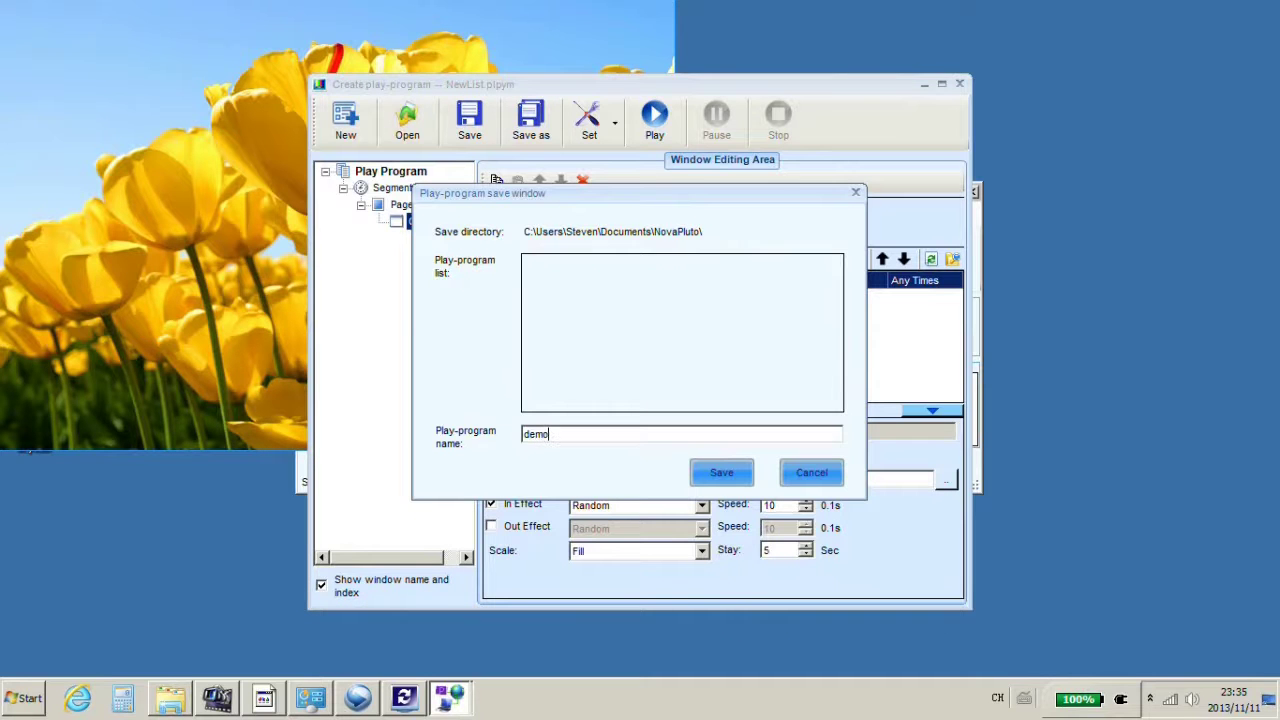
click(721, 472)
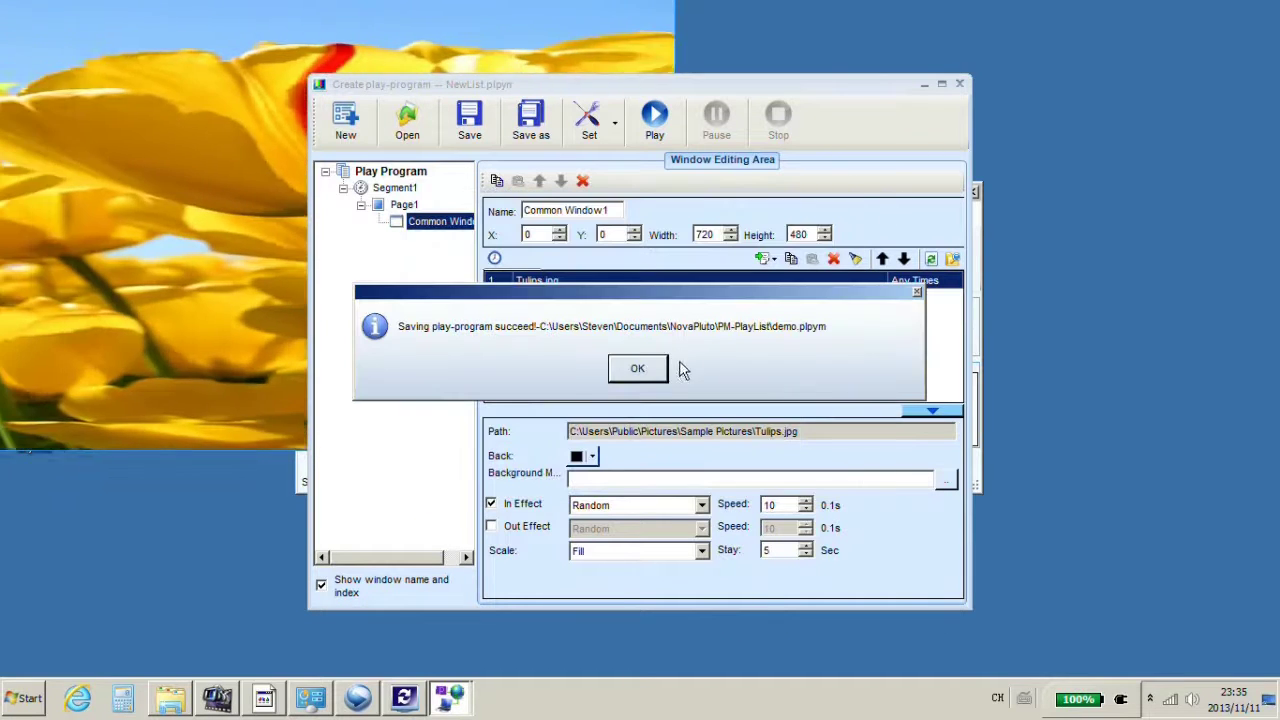
Step: Close the play-program editor and convert the demo play-program for publishing with Normal quality
click(959, 83)
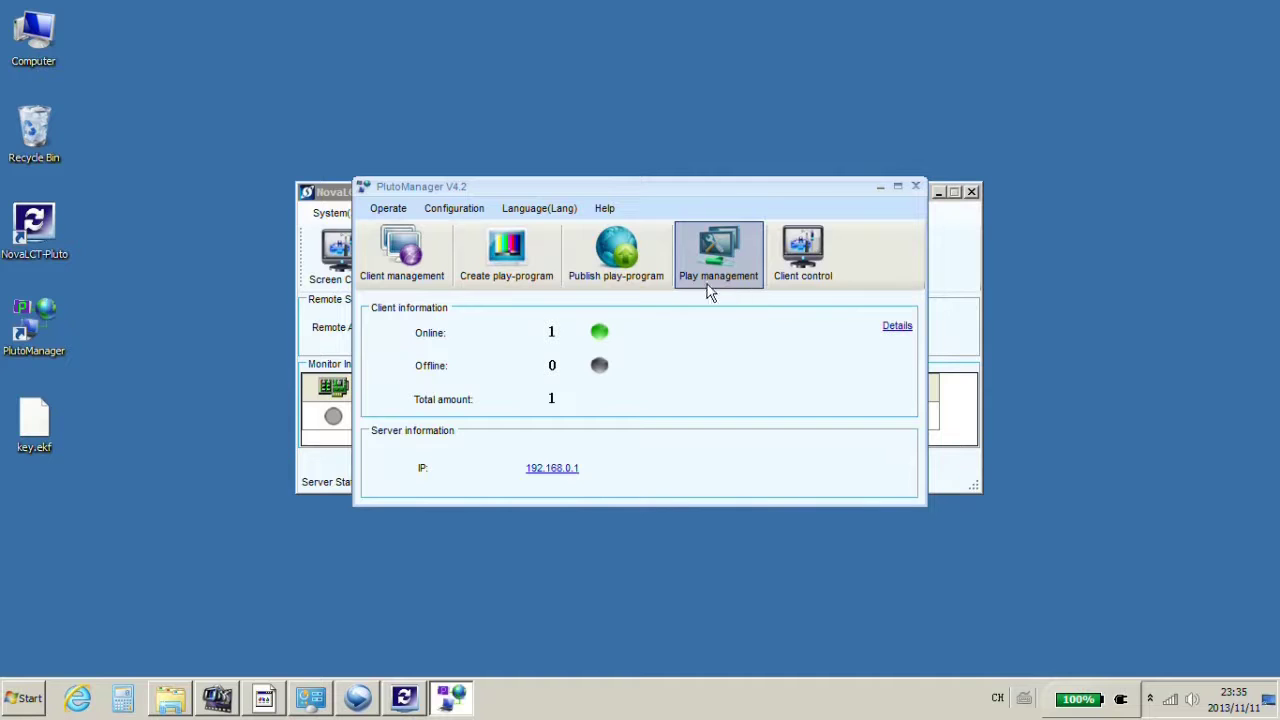
click(624, 262)
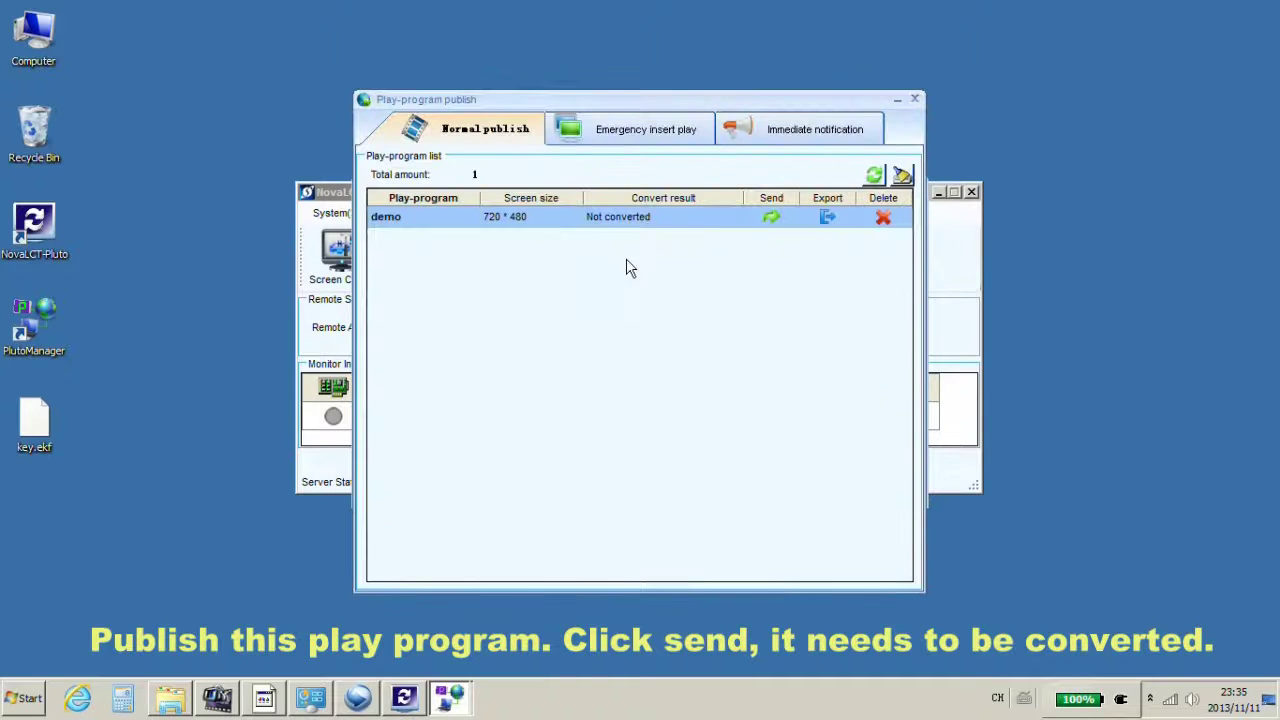
click(771, 216)
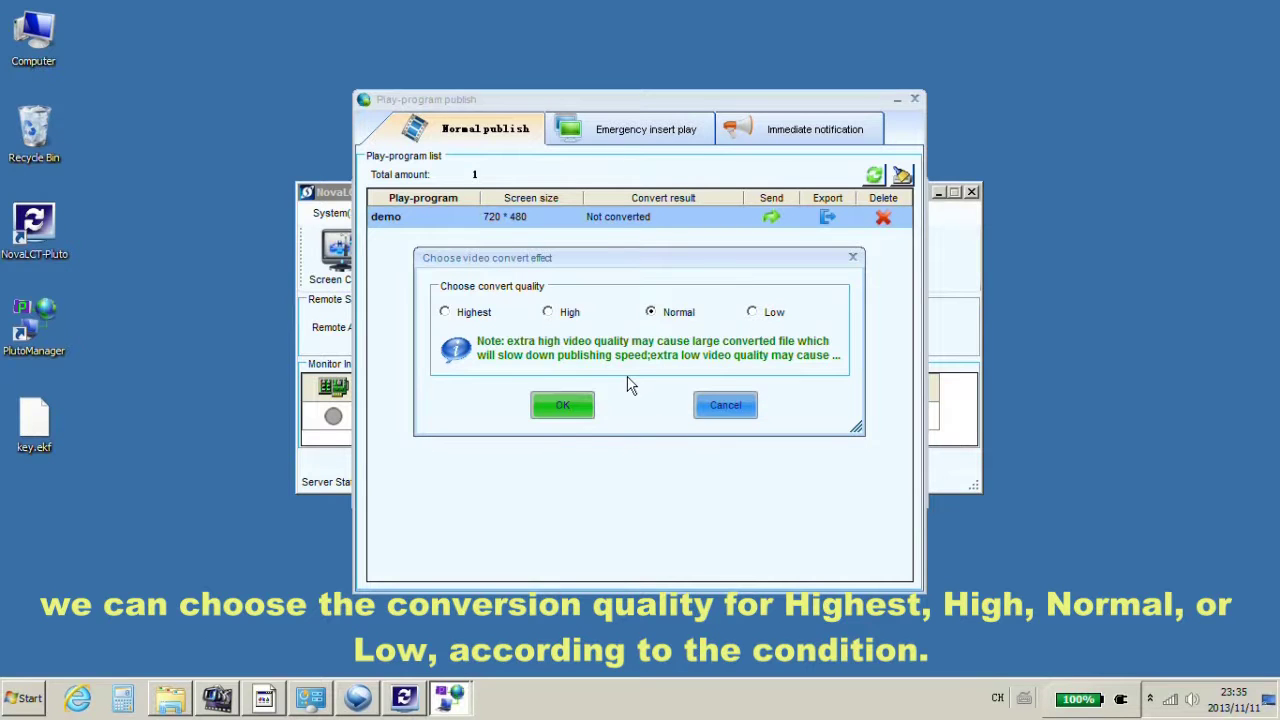
click(565, 405)
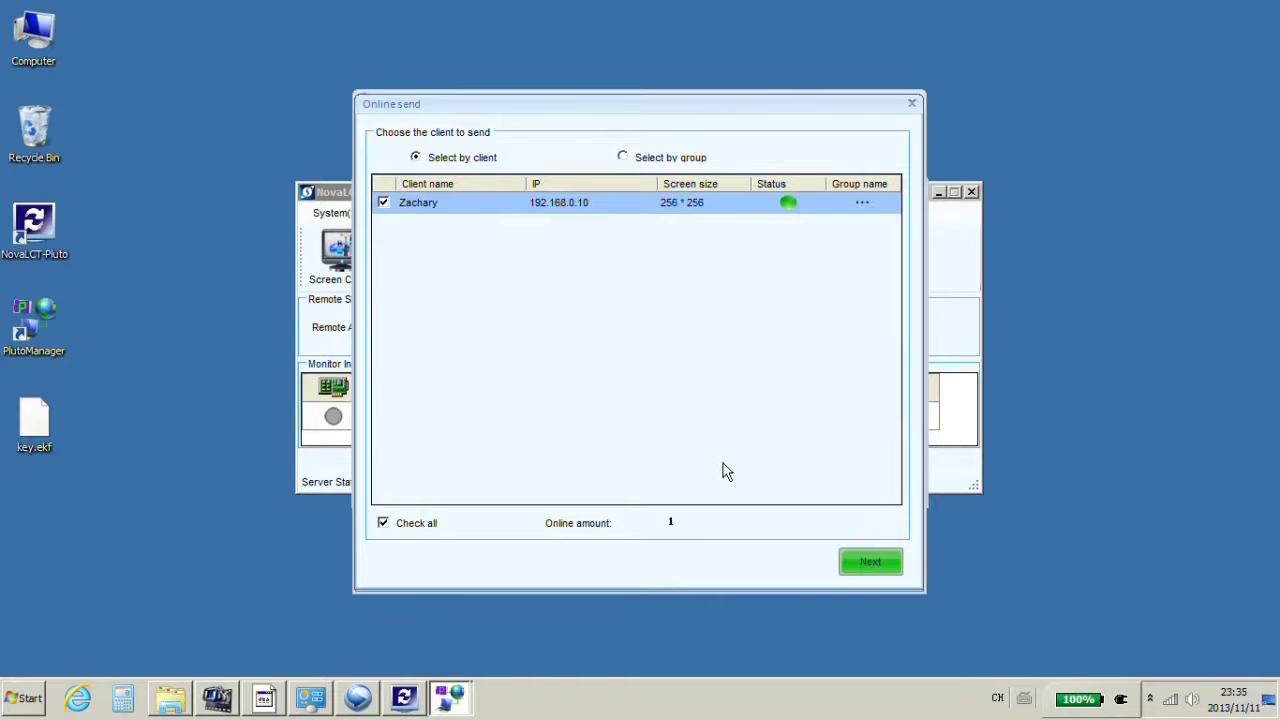
Step: Send the demo play-program to the online client with playing paused while sending media, and close the publishing windows
click(868, 564)
click(598, 367)
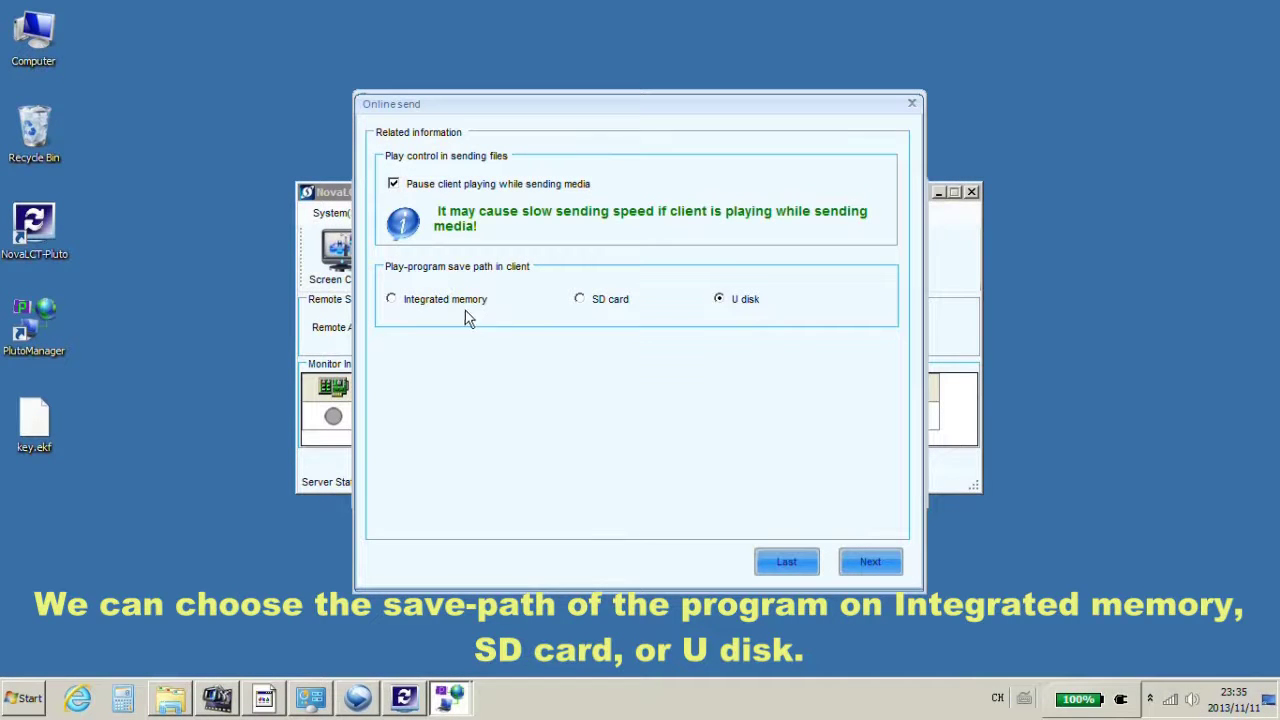
click(864, 557)
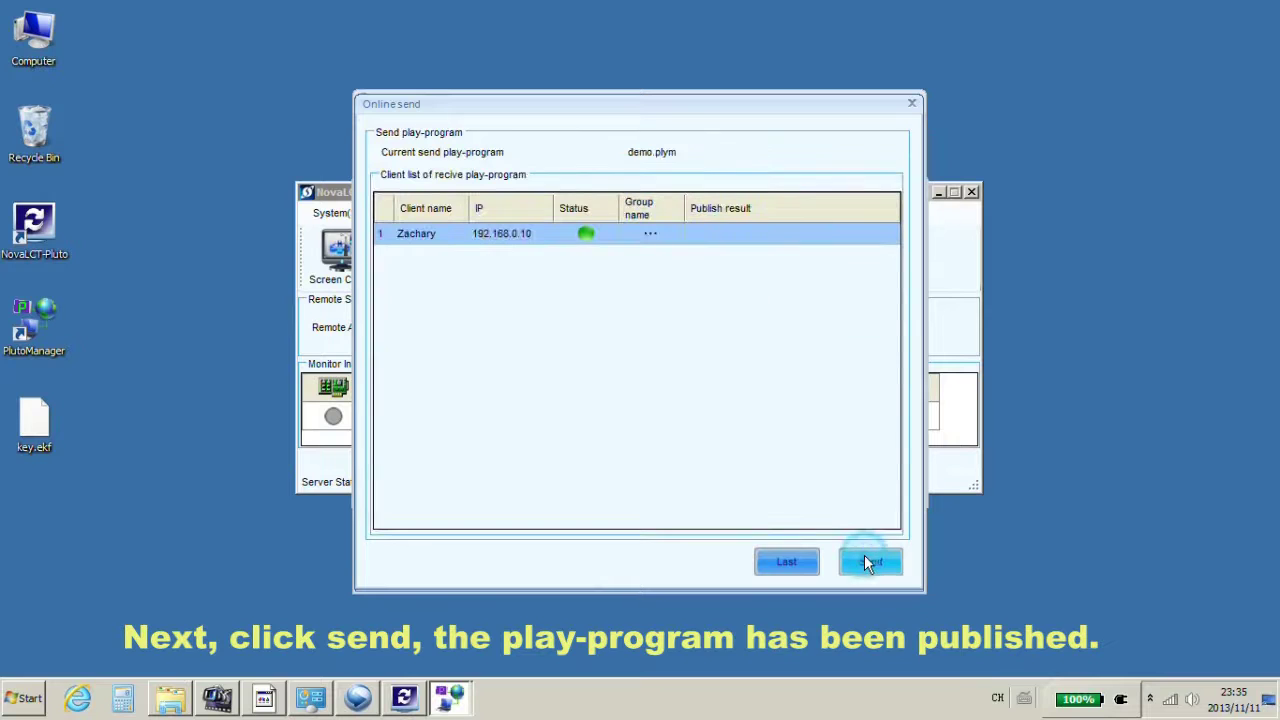
click(871, 561)
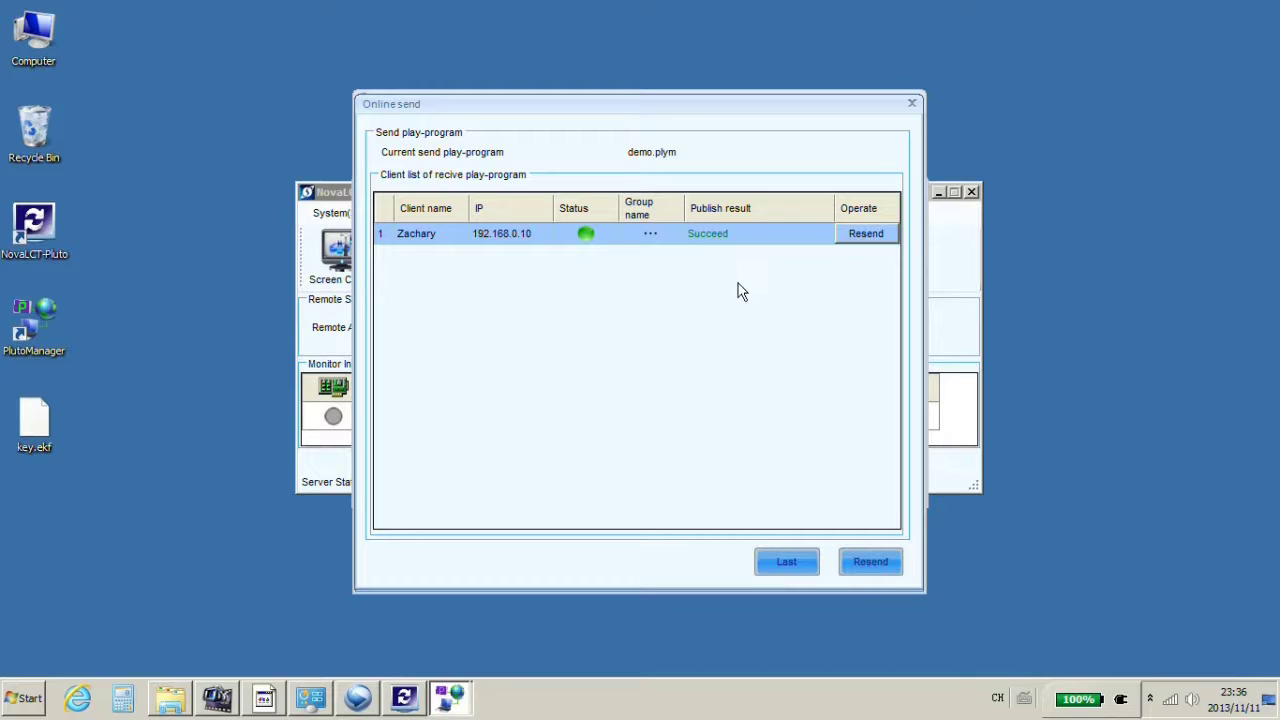
click(914, 105)
click(911, 98)
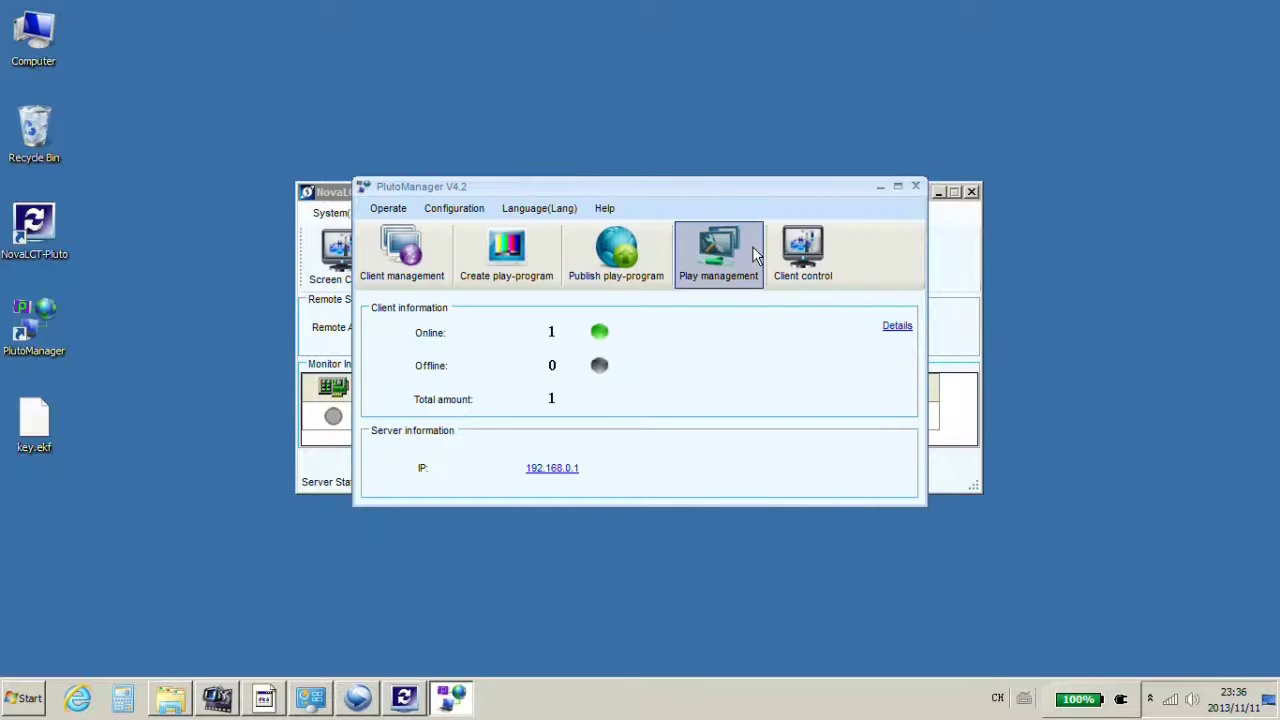
Step: Open play management and start playback on the connected client
click(704, 252)
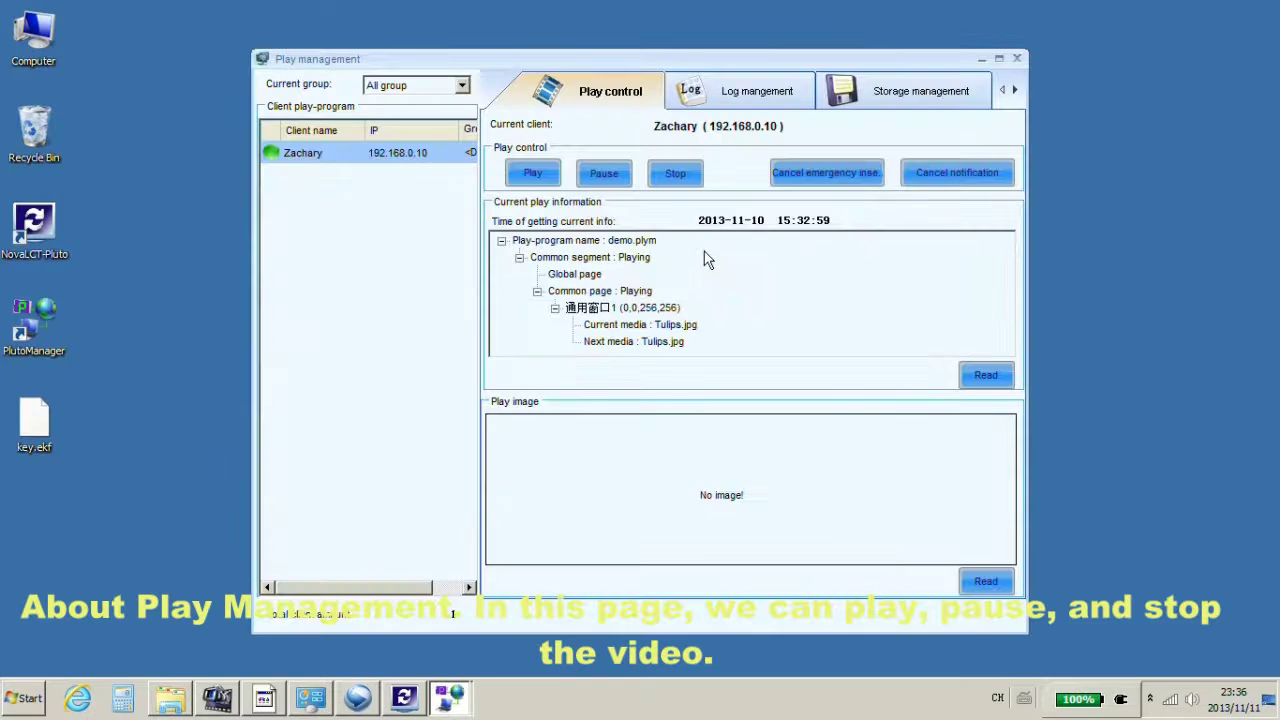
click(530, 173)
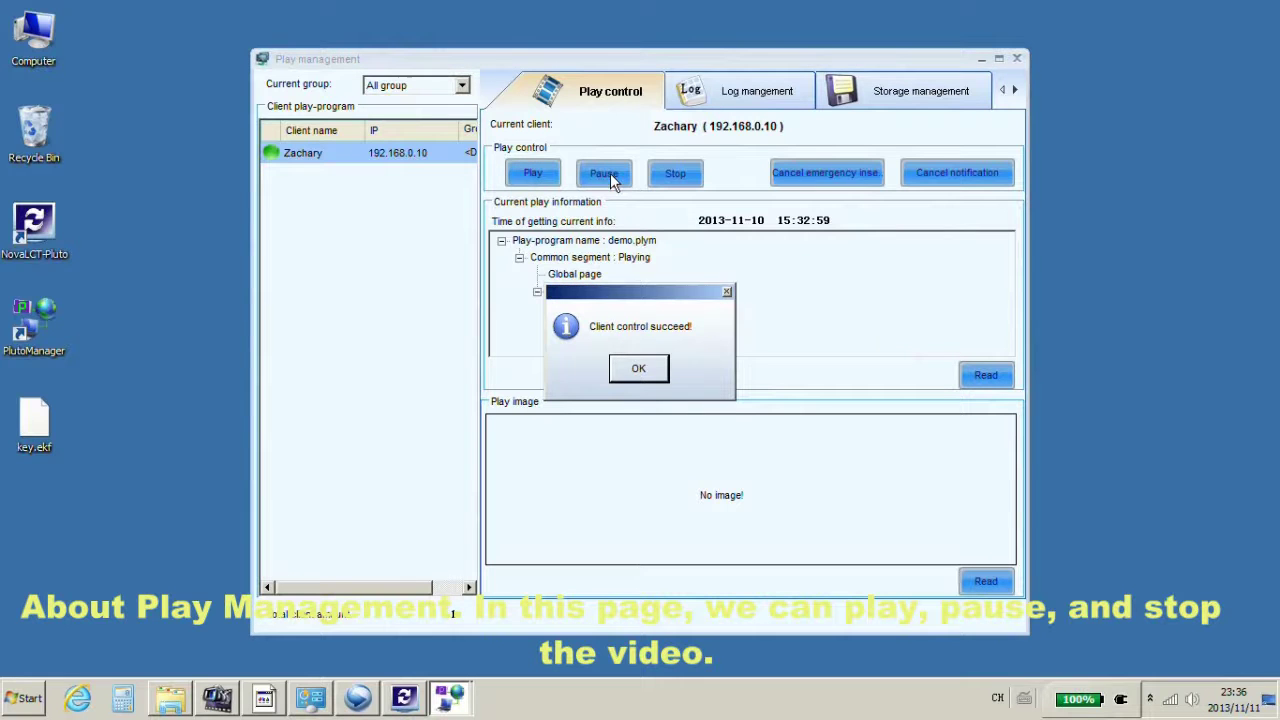
click(638, 368)
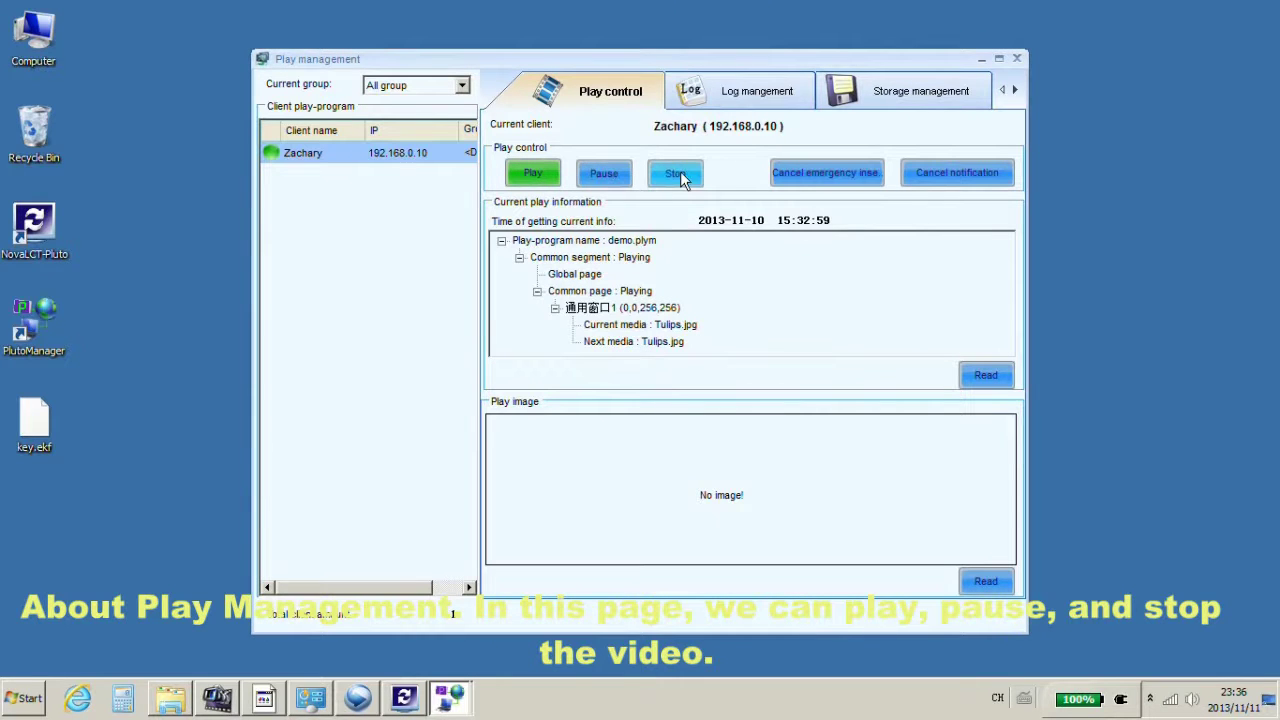
Step: Read the client's current play information and its current play image
click(999, 378)
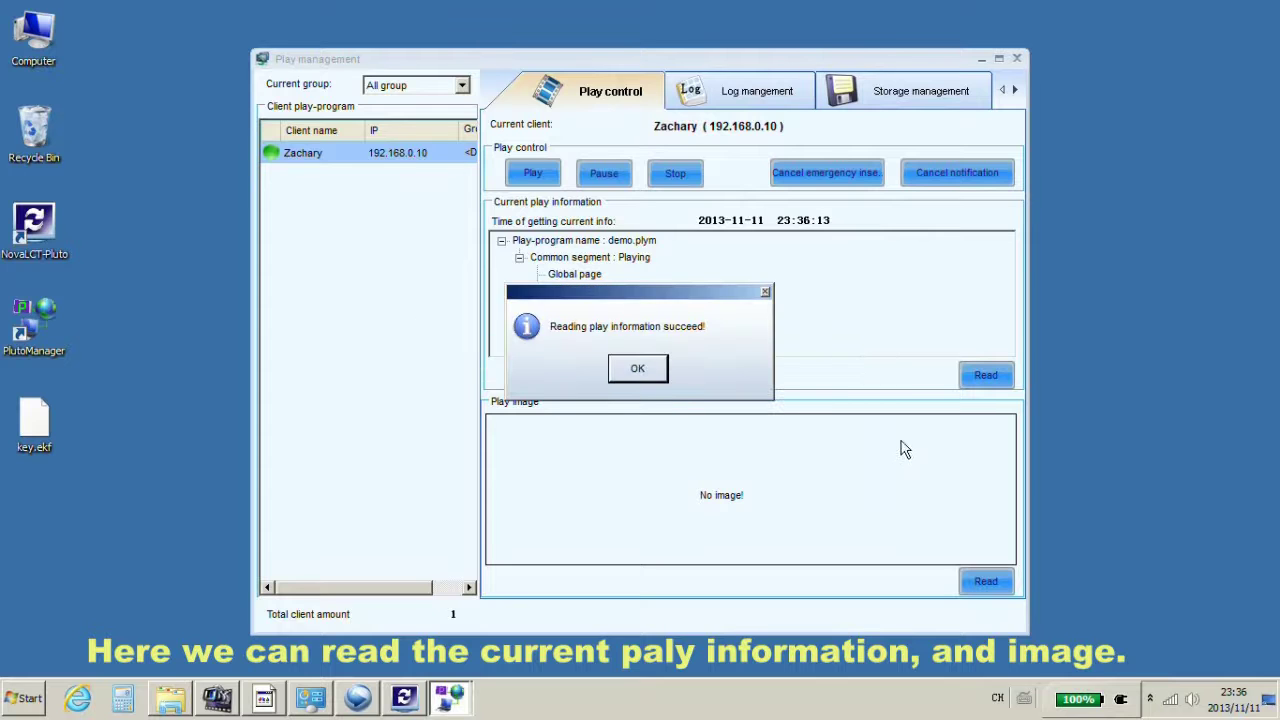
click(638, 368)
click(972, 580)
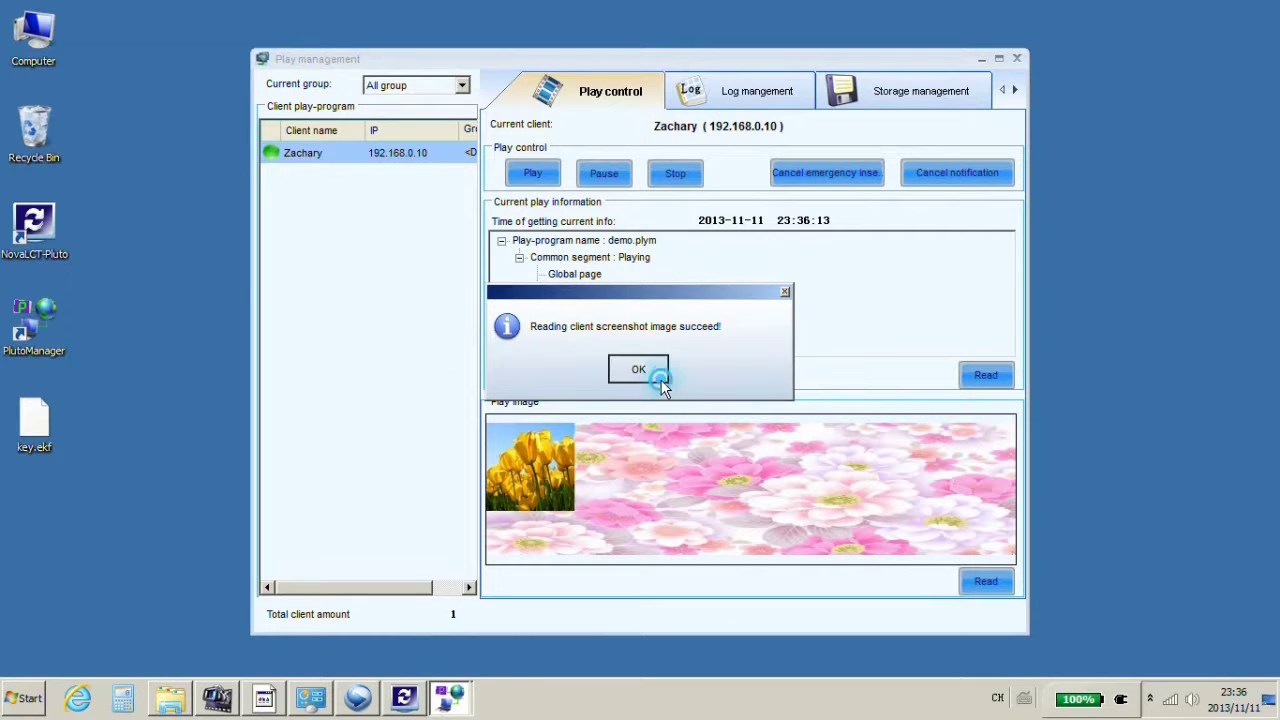
click(640, 370)
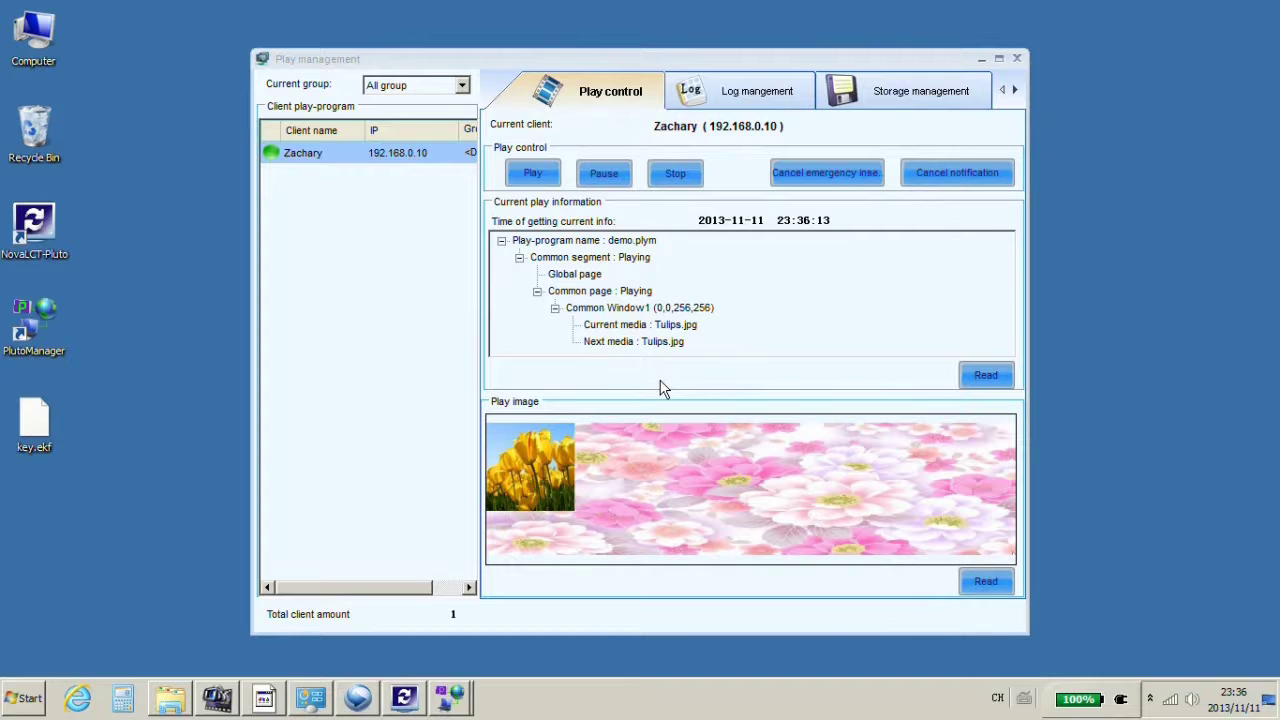
Step: In log management, set the valid days of log storage to 16 and read the client's log list
click(735, 91)
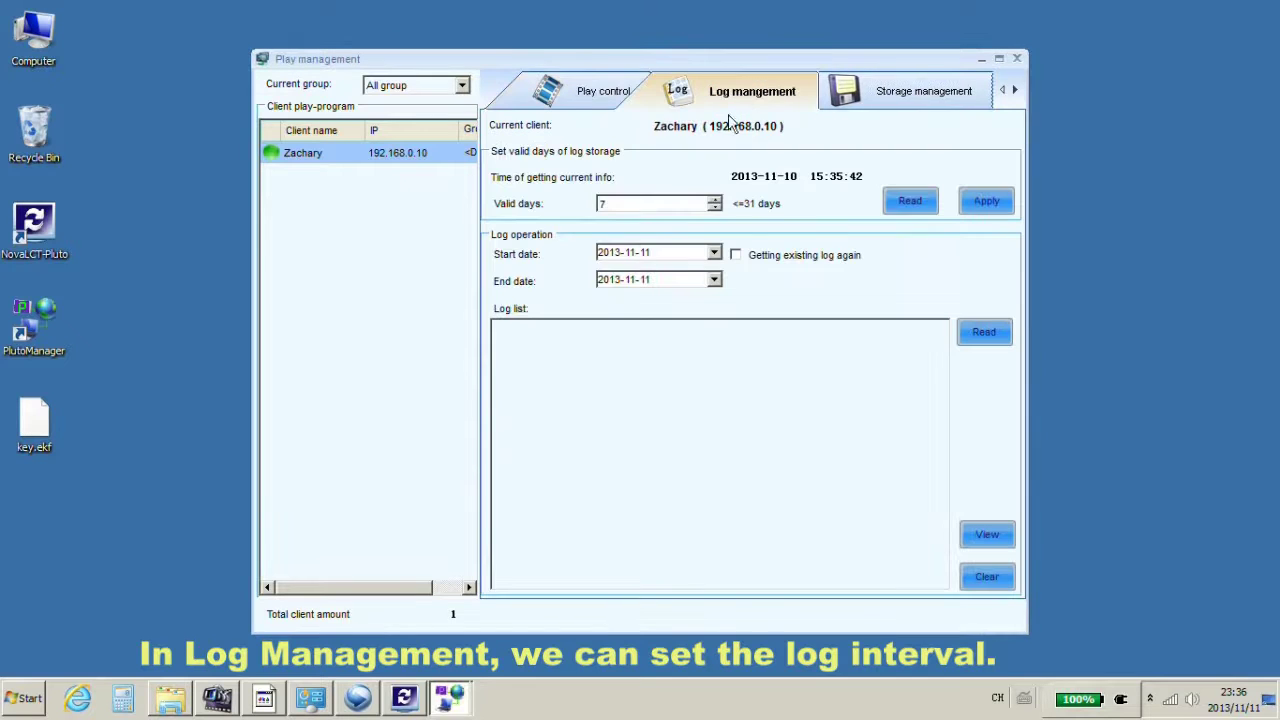
click(650, 202)
click(714, 199)
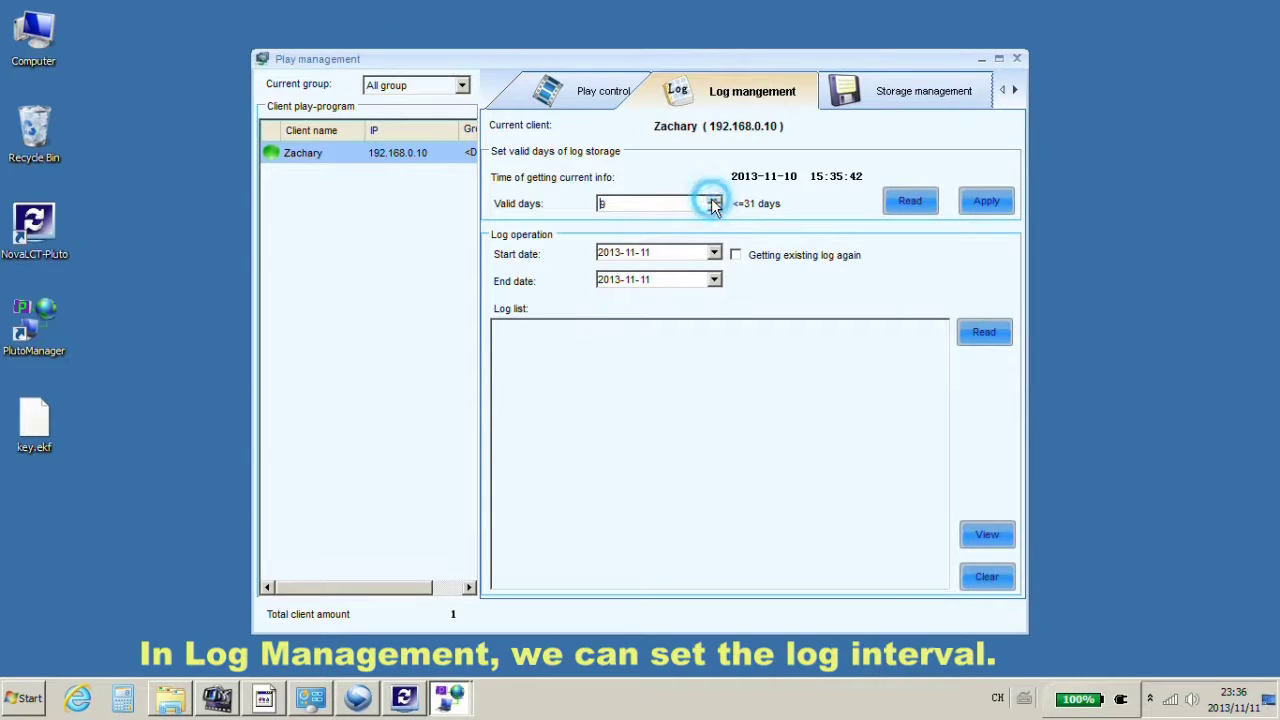
click(714, 200)
click(714, 200)
click(714, 200)
click(714, 200)
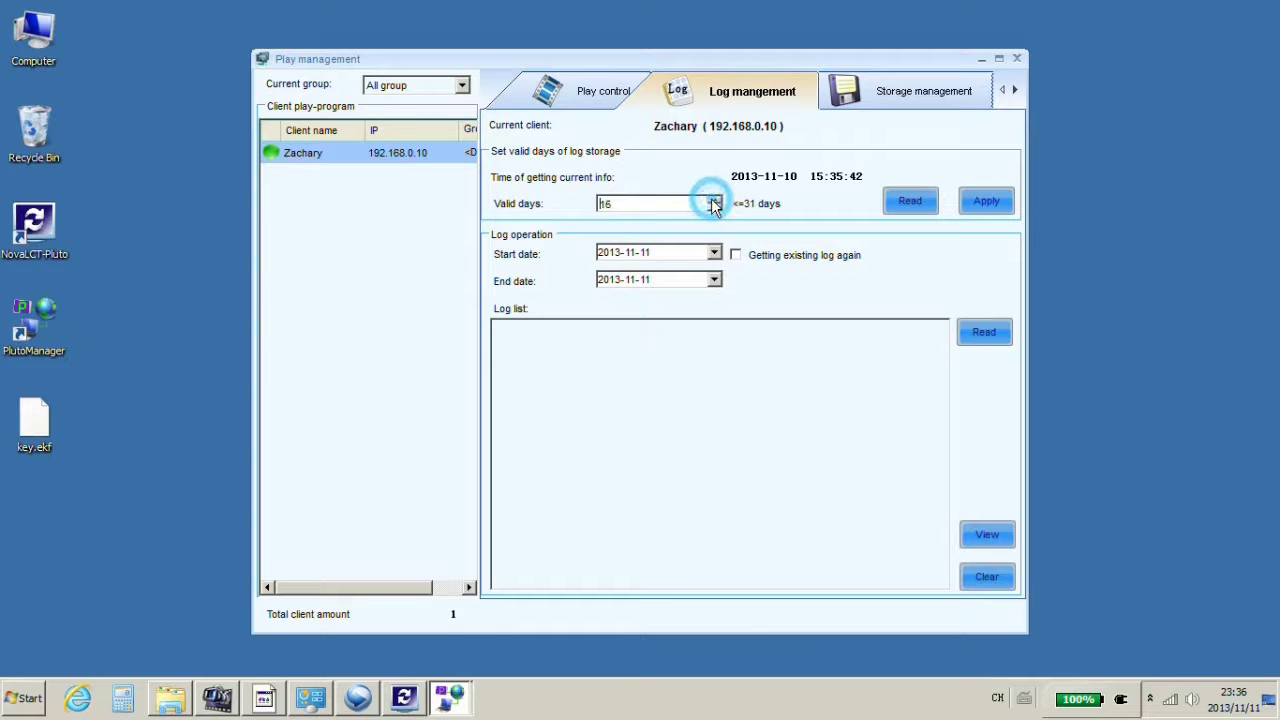
click(714, 200)
click(978, 336)
click(639, 370)
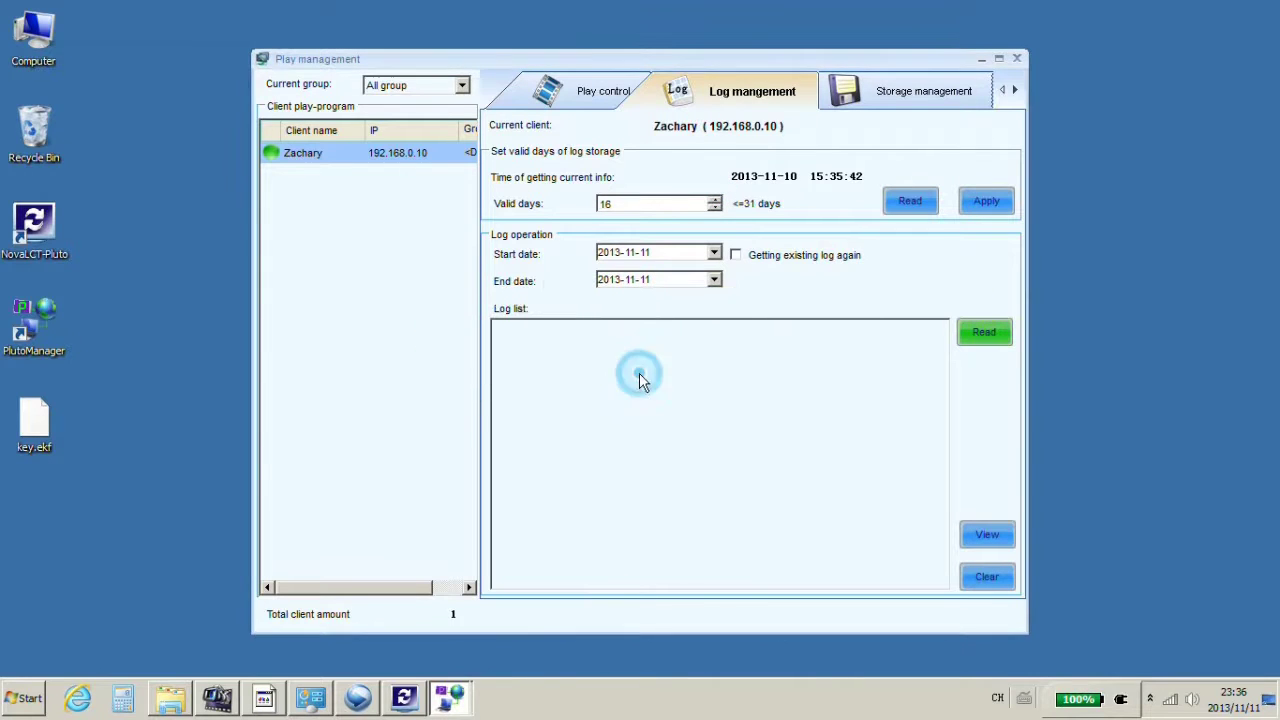
Step: Read the client's media storage information in storage management and close play management
click(897, 91)
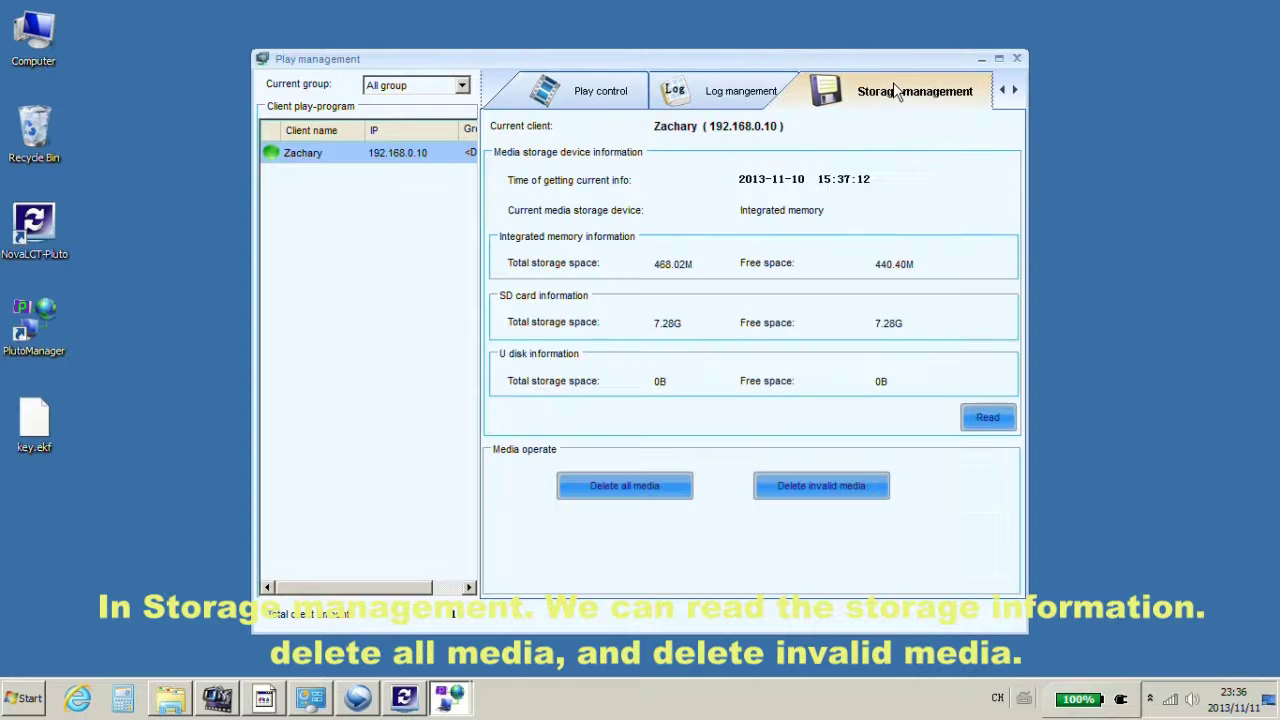
click(984, 407)
click(639, 370)
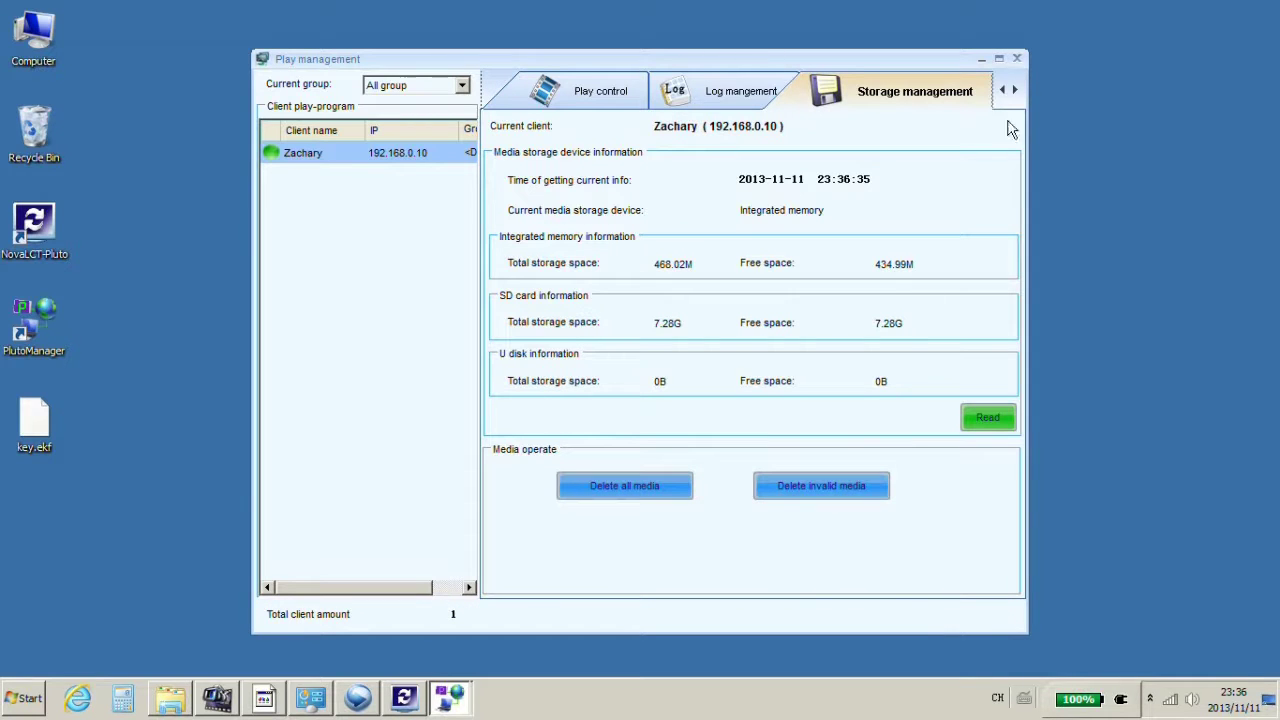
click(1017, 60)
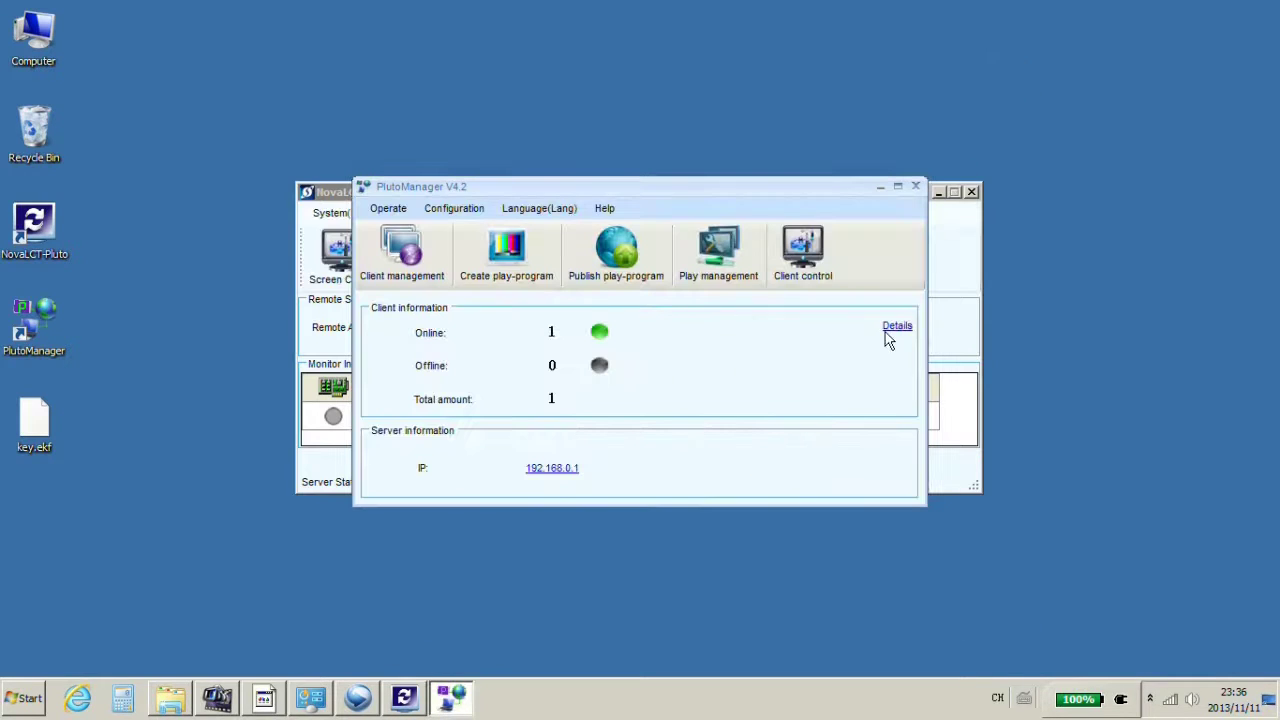
Step: In client control, read the client's time information and apply the time zone (UTC+08:00) Beijing, chongqing, Hong Kong, Urumqi
click(820, 245)
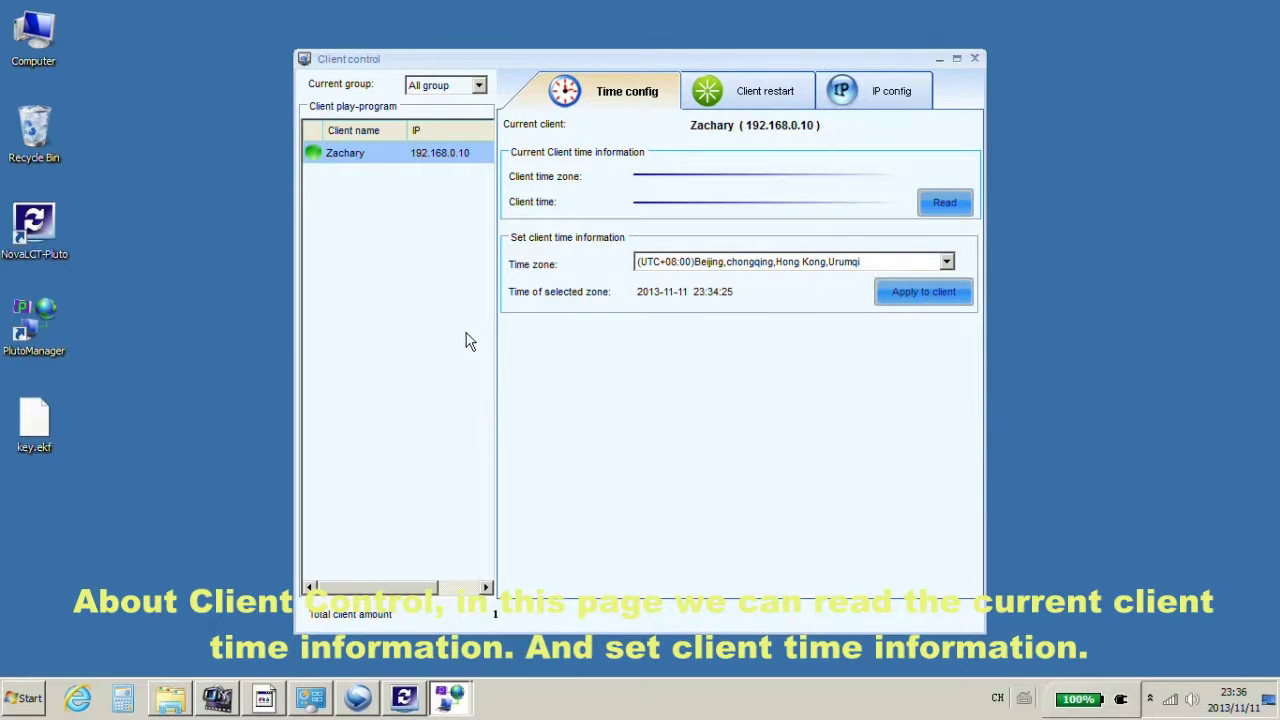
click(940, 203)
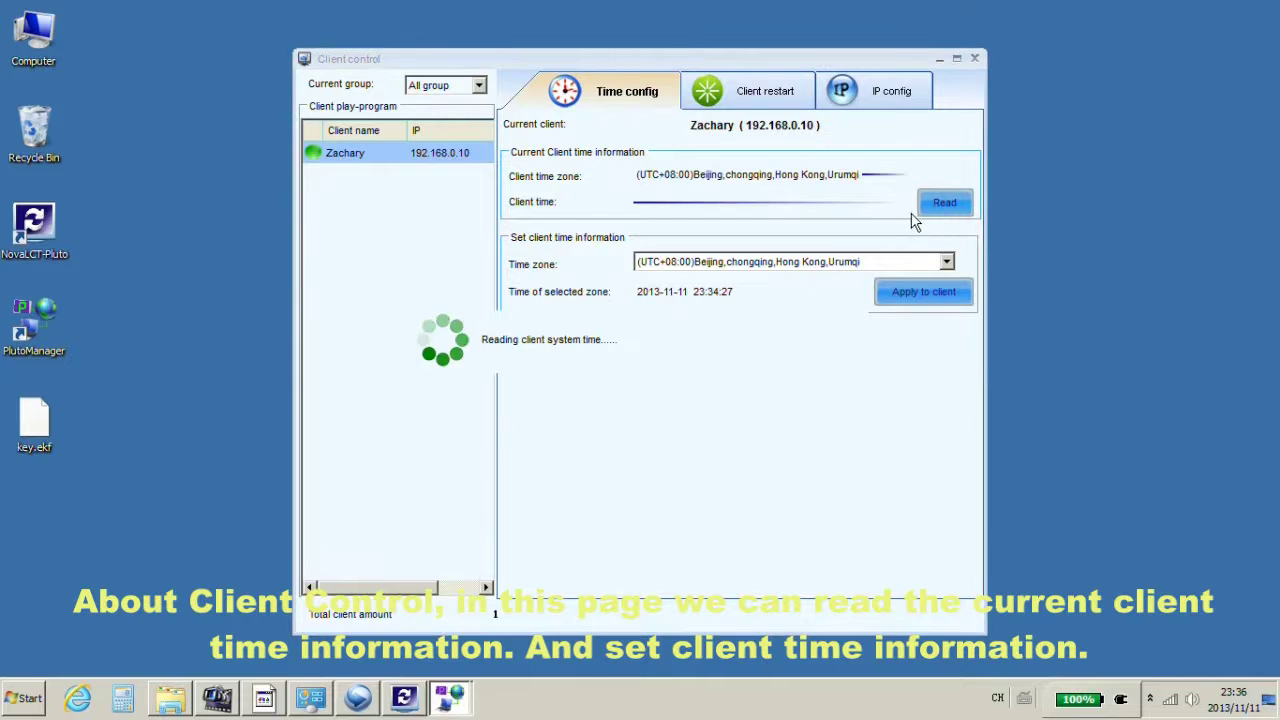
click(834, 263)
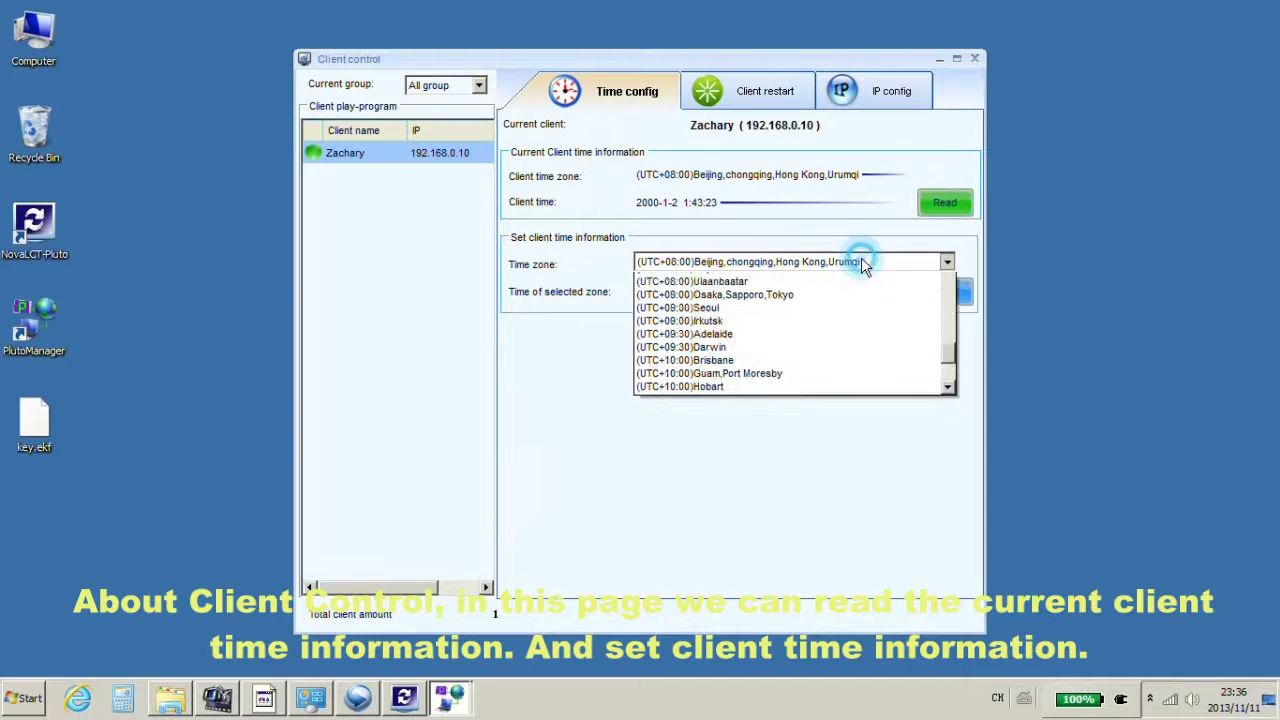
click(861, 258)
click(910, 298)
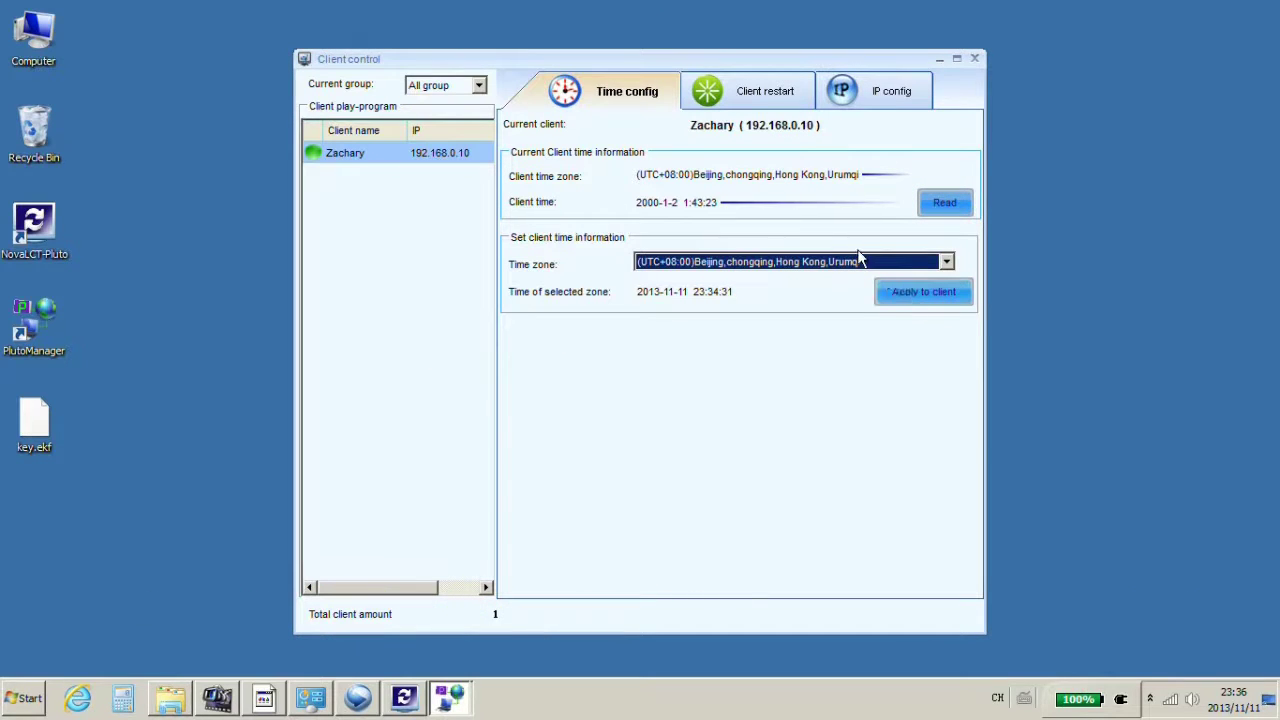
Step: Enable the client's timed restart for every day, view its IP configuration and close client control
click(751, 96)
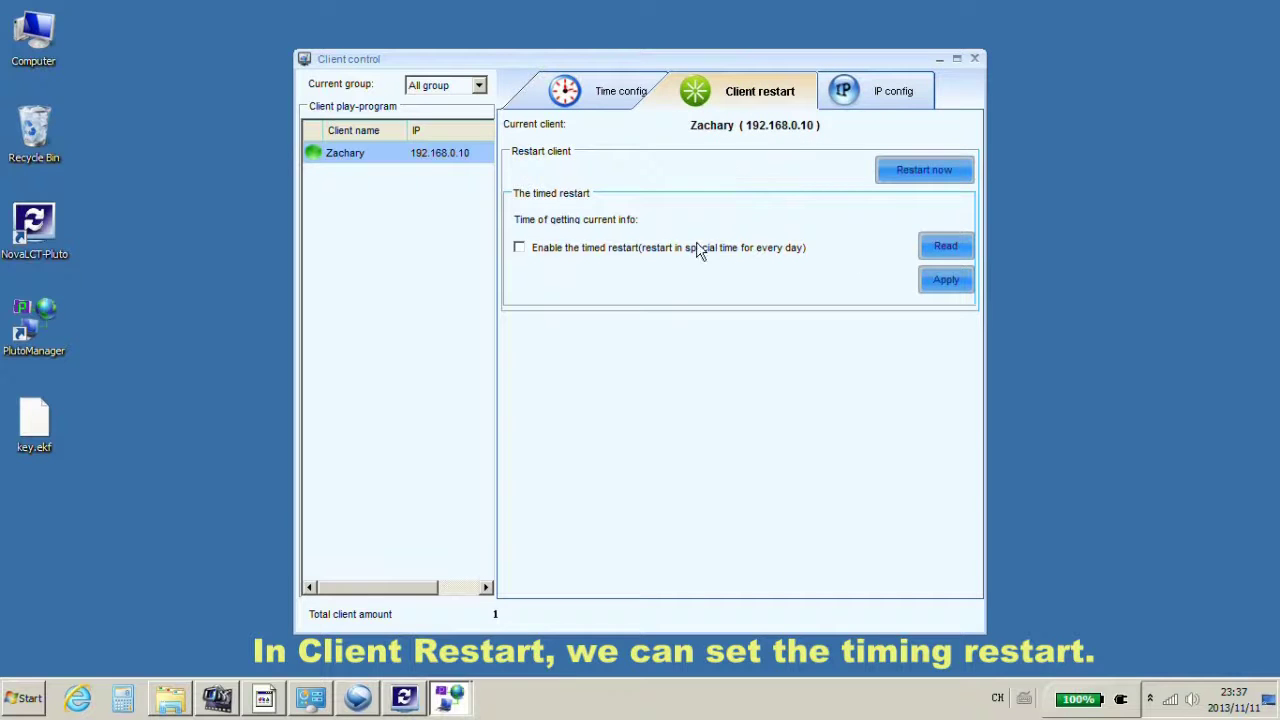
click(519, 247)
click(798, 277)
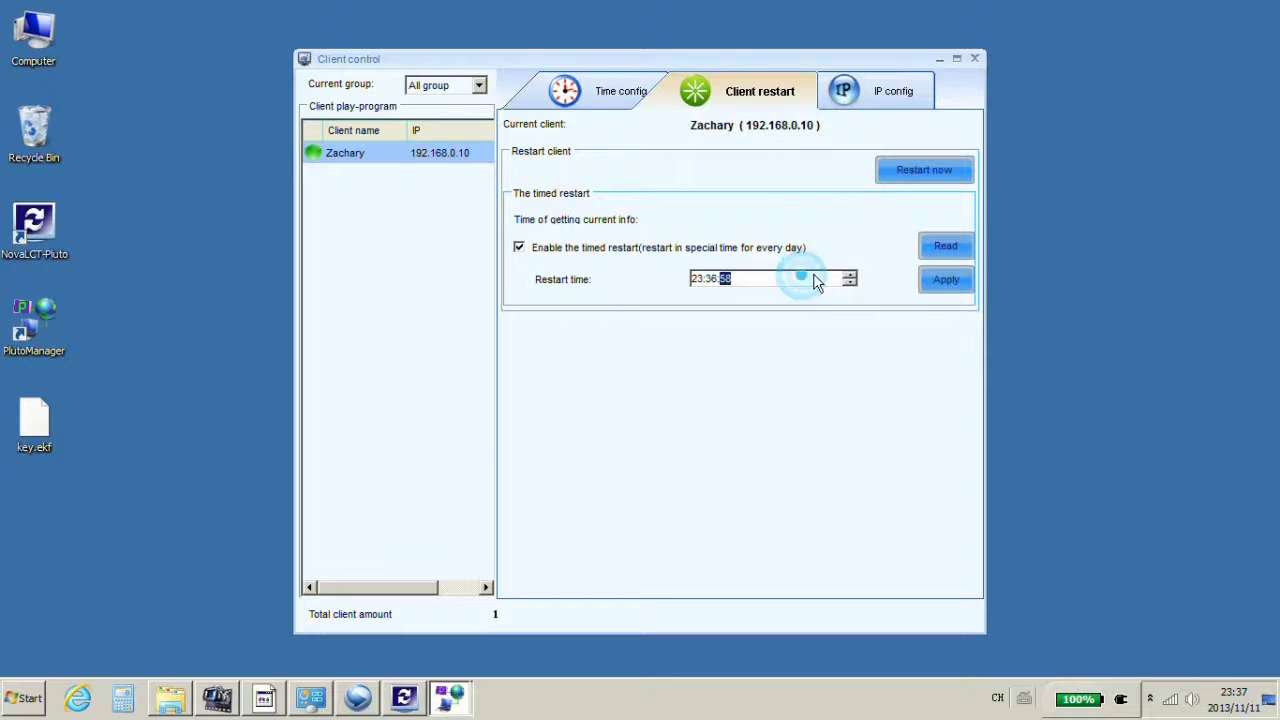
click(897, 84)
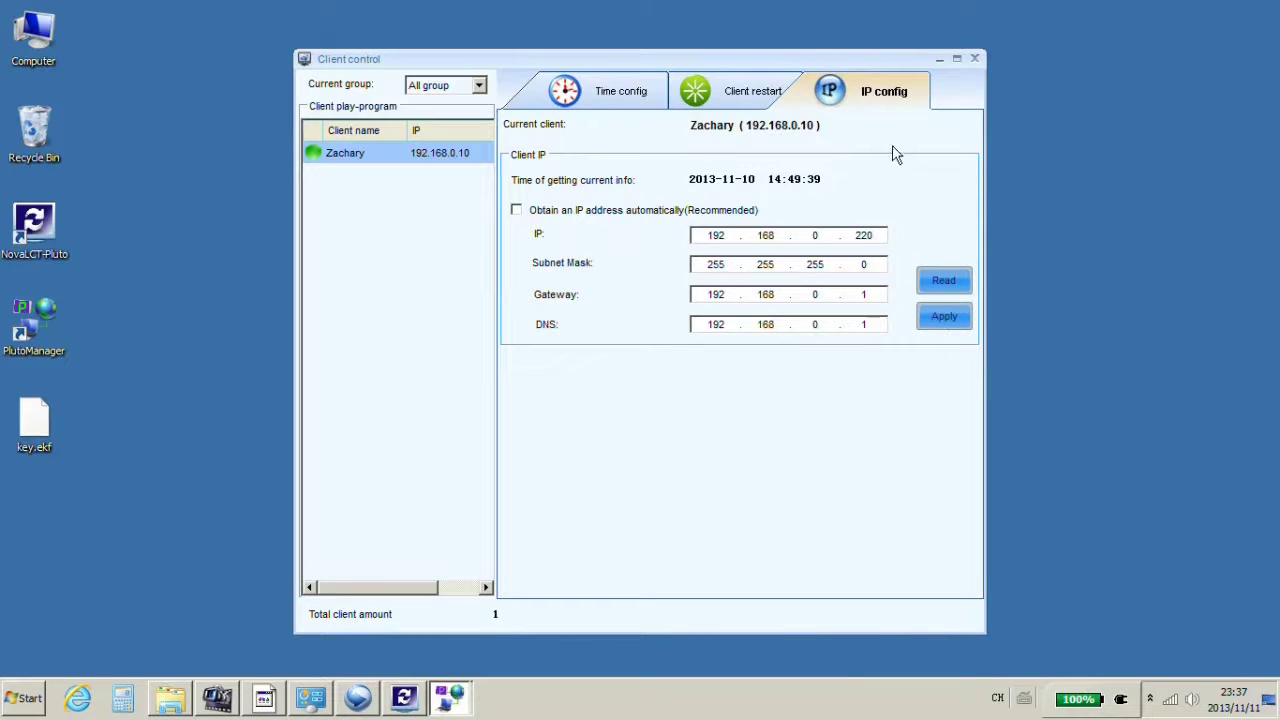
click(974, 60)
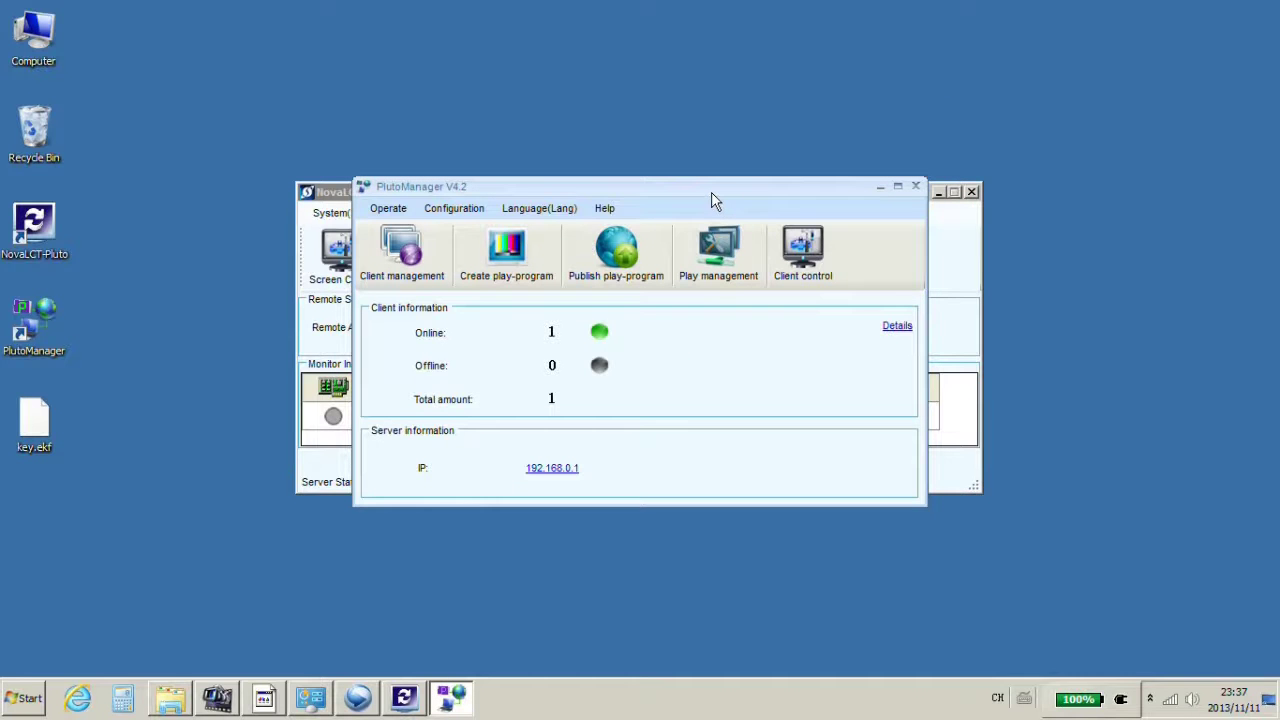